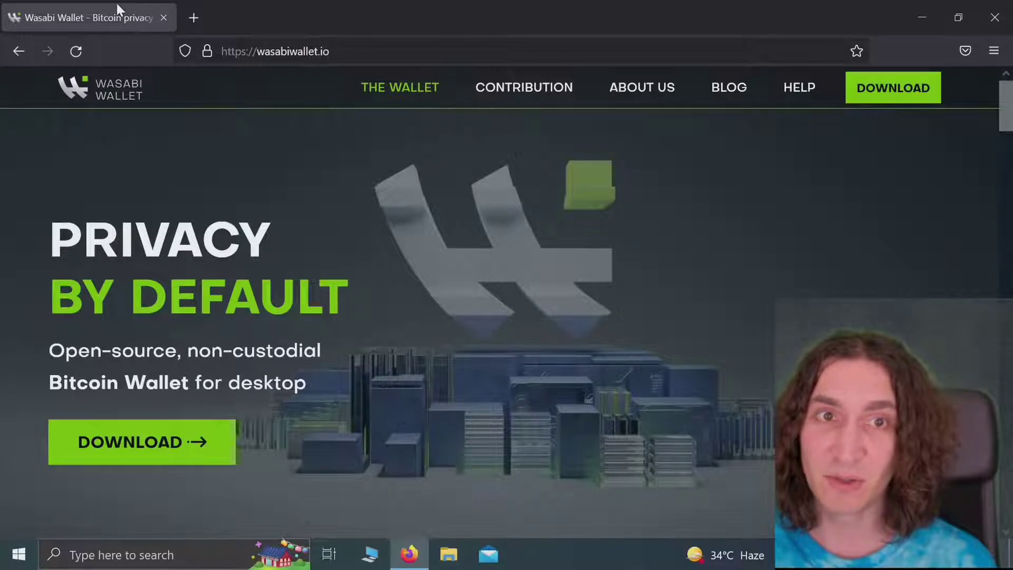
Step: Open the Wayback Machine in a new tab via a 'waybackmachine' search, then return to the Wasabi tab
{"action": "left_click", "coordinate": [76, 62]}
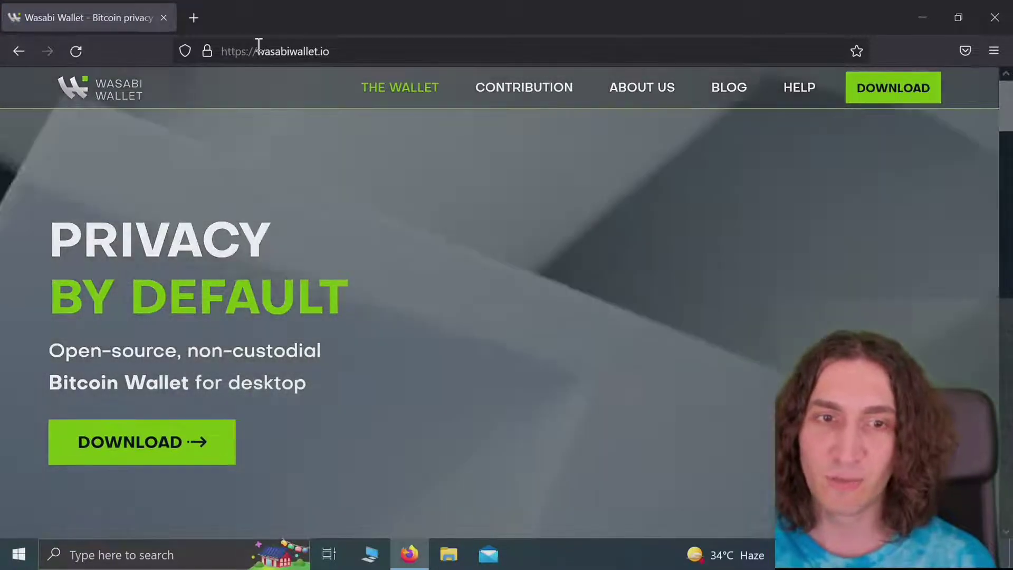
{"action": "left_click", "coordinate": [191, 9]}
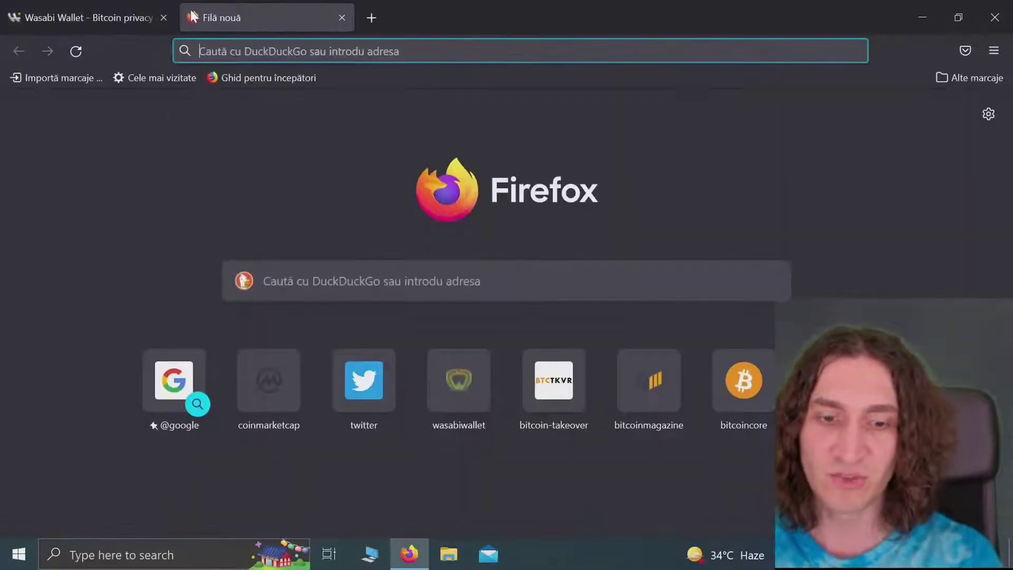
{"action": "type", "text": "waybackma"}
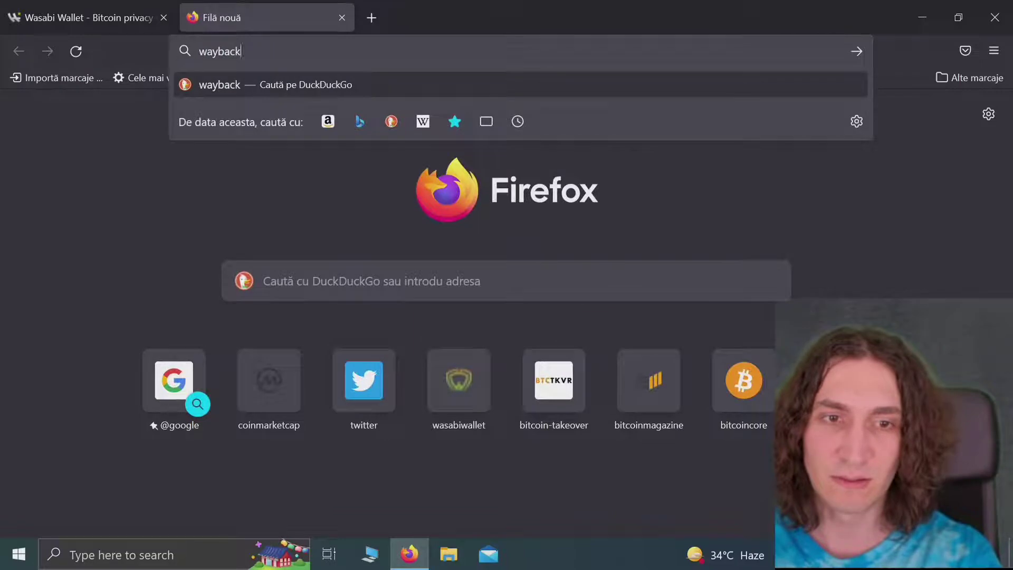
{"action": "type", "text": "chine"}
{"action": "key", "text": "Return"}
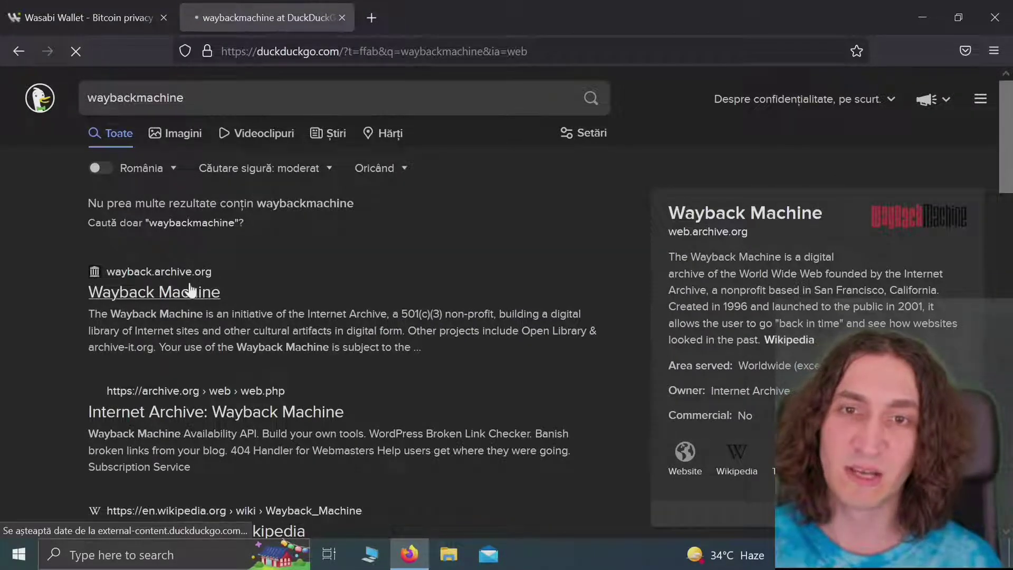
{"action": "left_click", "coordinate": [190, 291]}
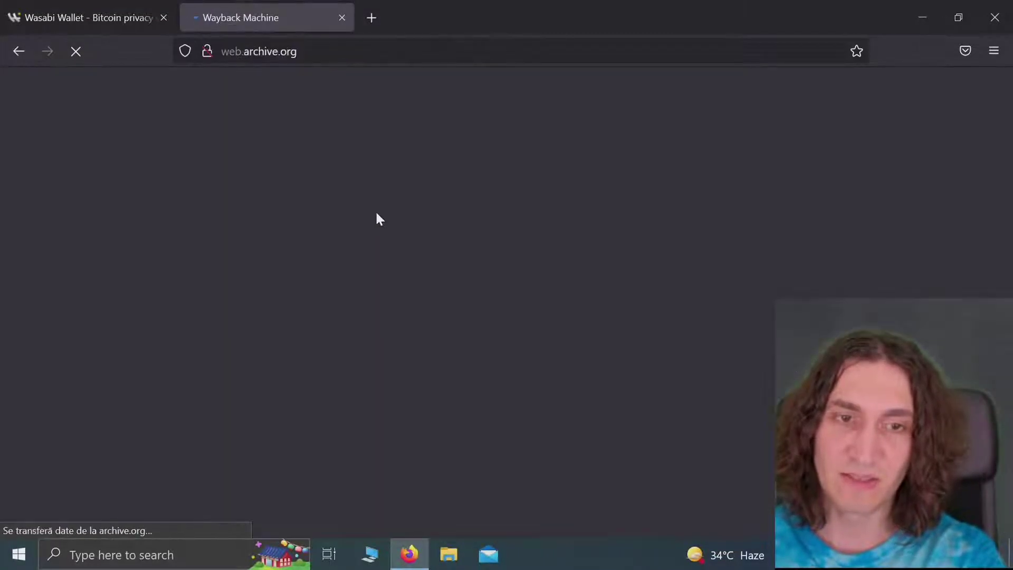
{"action": "left_click", "coordinate": [88, 3]}
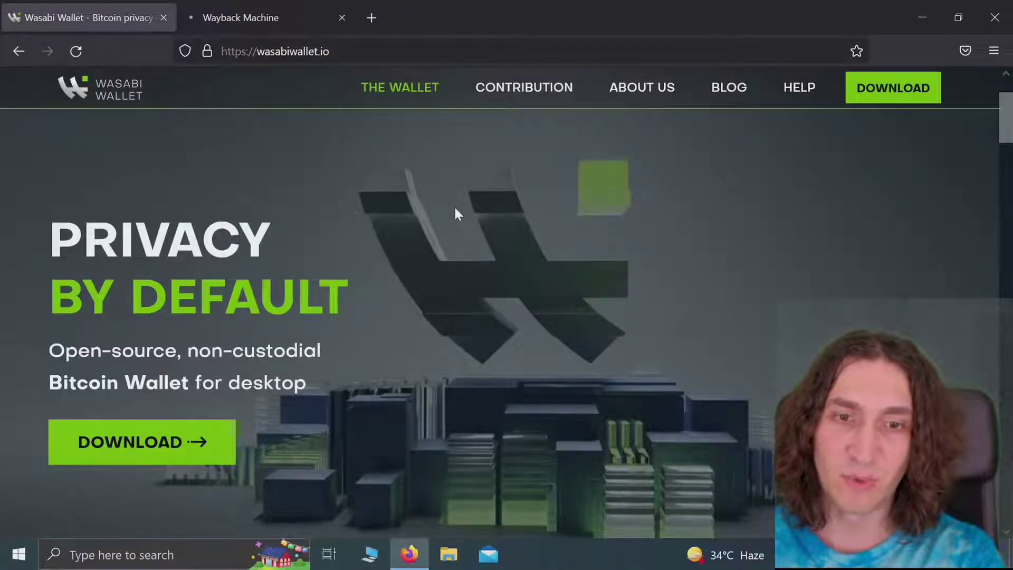
{"action": "scroll", "coordinate": [457, 213], "scroll_direction": "down", "scroll_amount": 1}
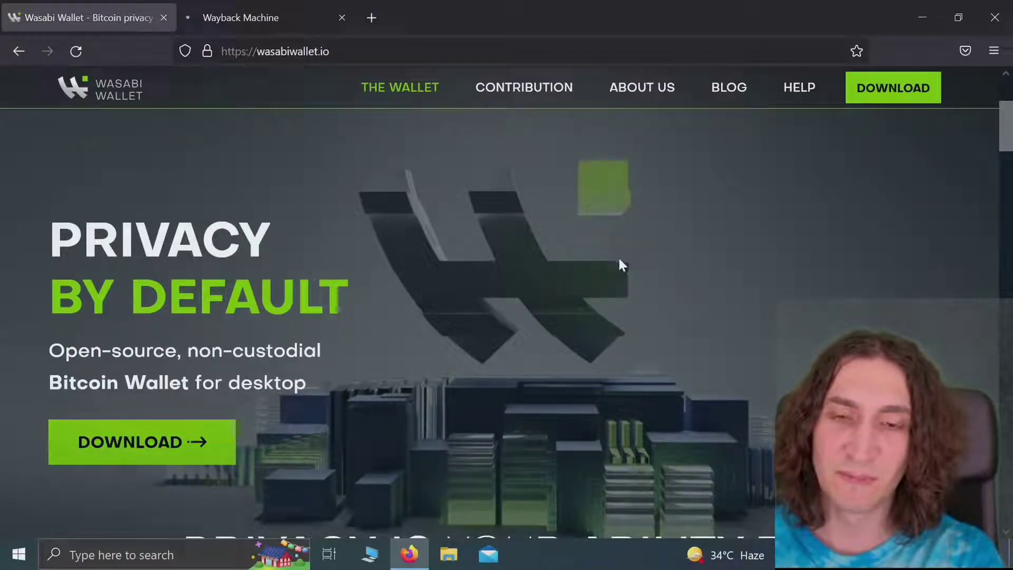
{"action": "scroll", "coordinate": [619, 259], "scroll_direction": "down", "scroll_amount": 1}
{"action": "scroll", "coordinate": [619, 260], "scroll_direction": "down", "scroll_amount": 1}
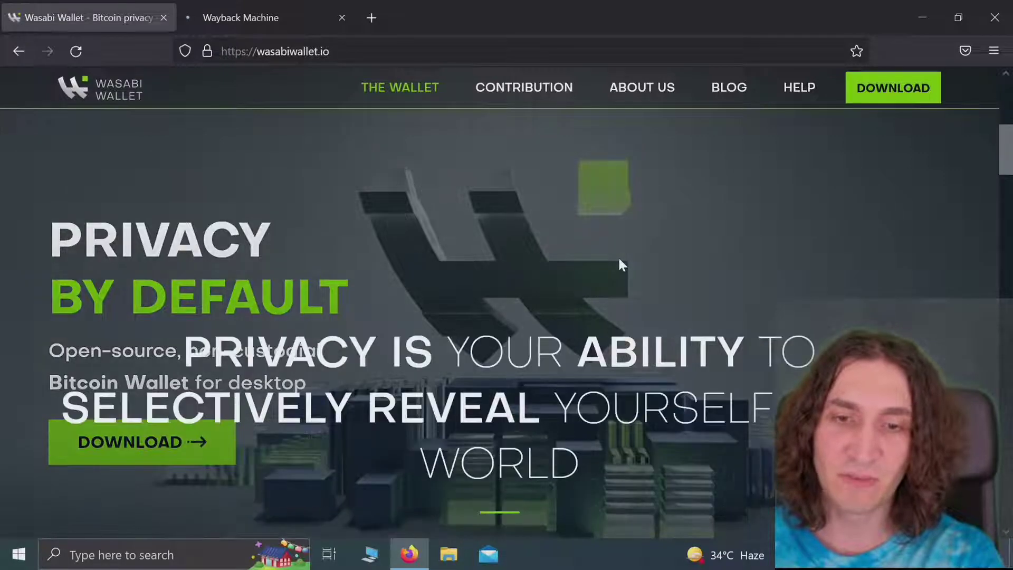
{"action": "scroll", "coordinate": [619, 261], "scroll_direction": "down", "scroll_amount": 2}
{"action": "scroll", "coordinate": [619, 261], "scroll_direction": "up", "scroll_amount": 5}
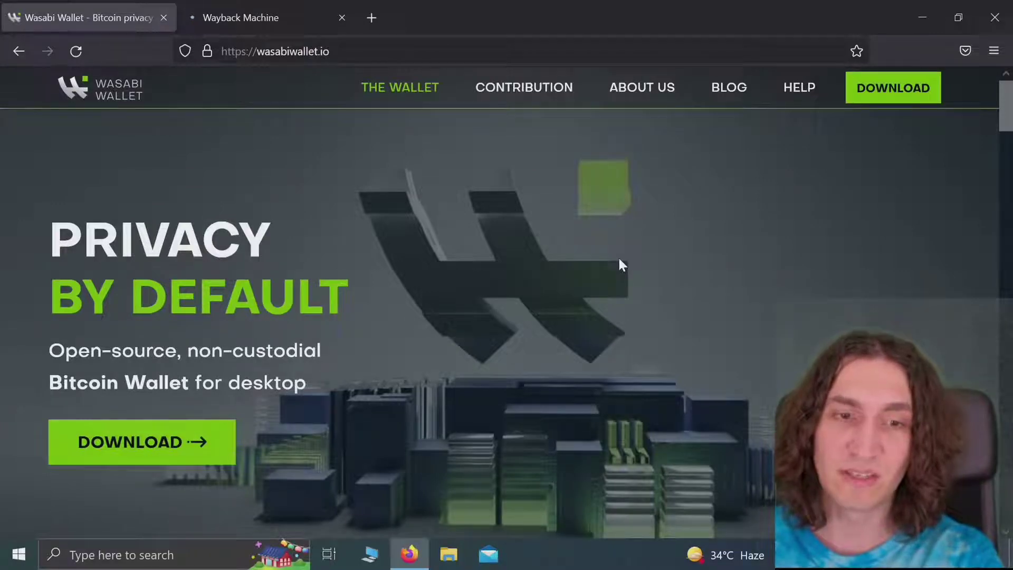
{"action": "scroll", "coordinate": [620, 261], "scroll_direction": "down", "scroll_amount": 2}
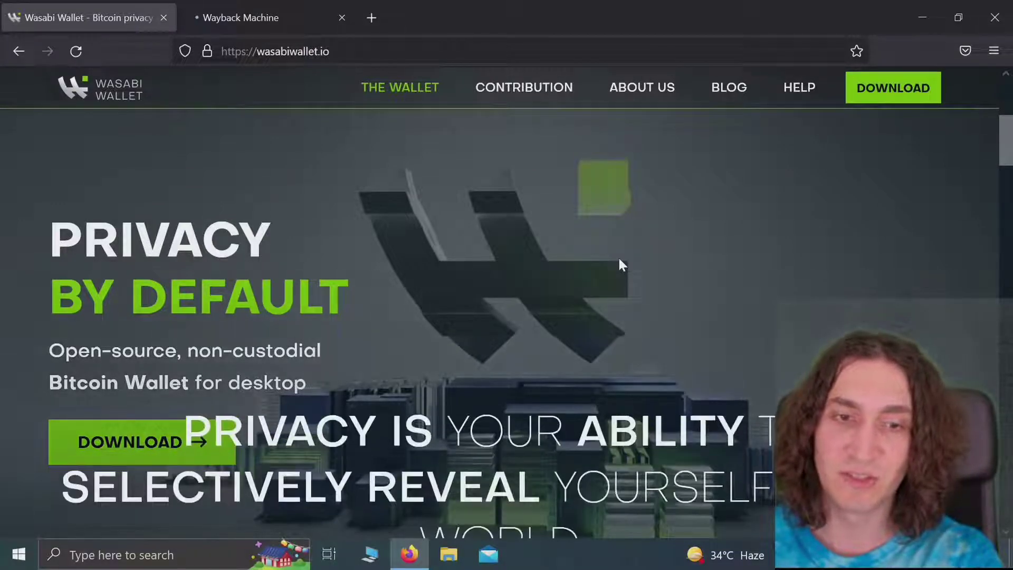
{"action": "scroll", "coordinate": [620, 259], "scroll_direction": "down", "scroll_amount": 3}
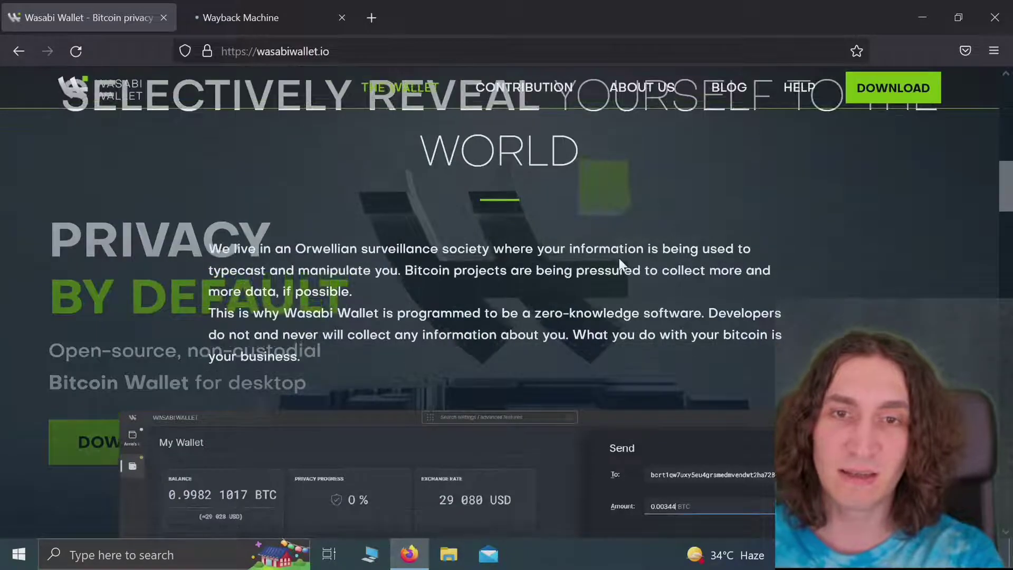
{"action": "scroll", "coordinate": [619, 258], "scroll_direction": "down", "scroll_amount": 4}
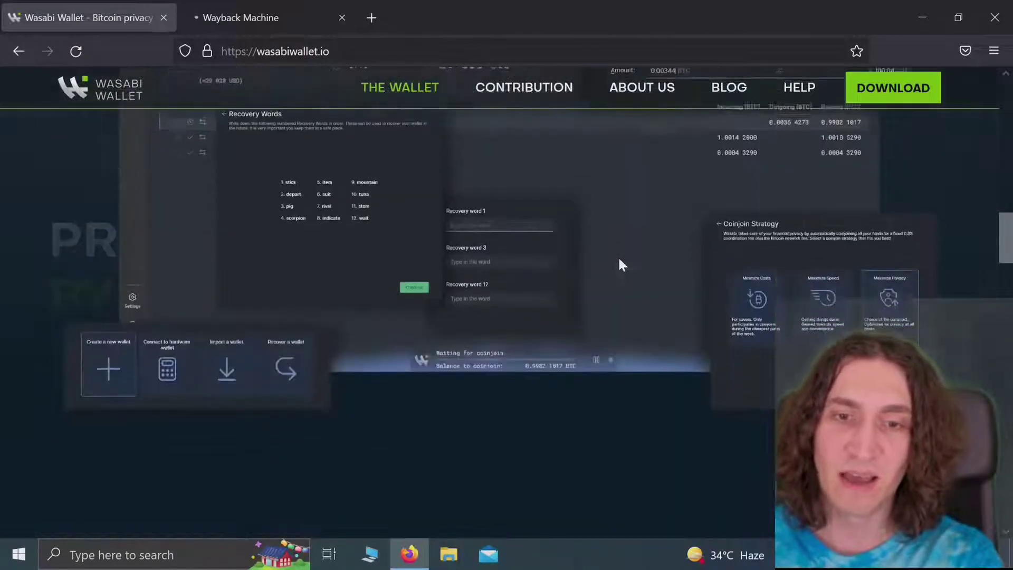
{"action": "scroll", "coordinate": [619, 258], "scroll_direction": "down", "scroll_amount": 2}
{"action": "scroll", "coordinate": [620, 258], "scroll_direction": "up", "scroll_amount": 5}
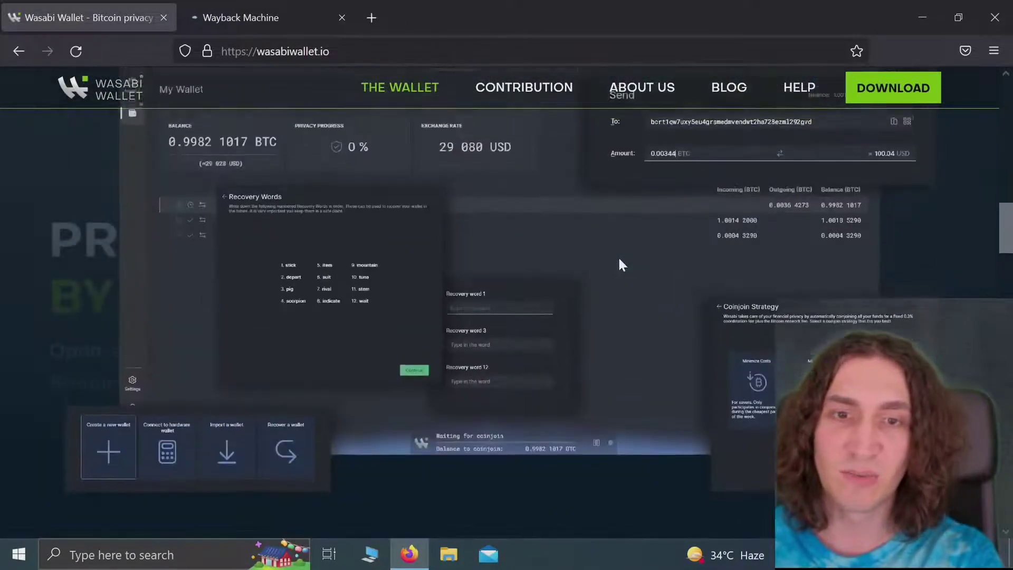
{"action": "scroll", "coordinate": [620, 259], "scroll_direction": "up", "scroll_amount": 4}
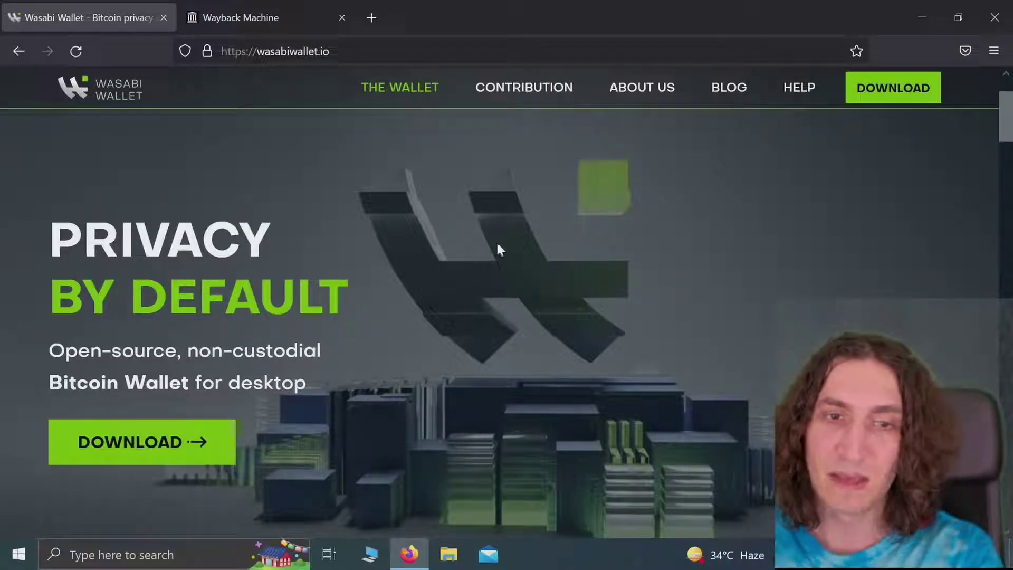
Step: Look up wasabiwallet.io captures and open the 3 June 2022 08:44:53 snapshot
{"action": "left_click", "coordinate": [284, 6]}
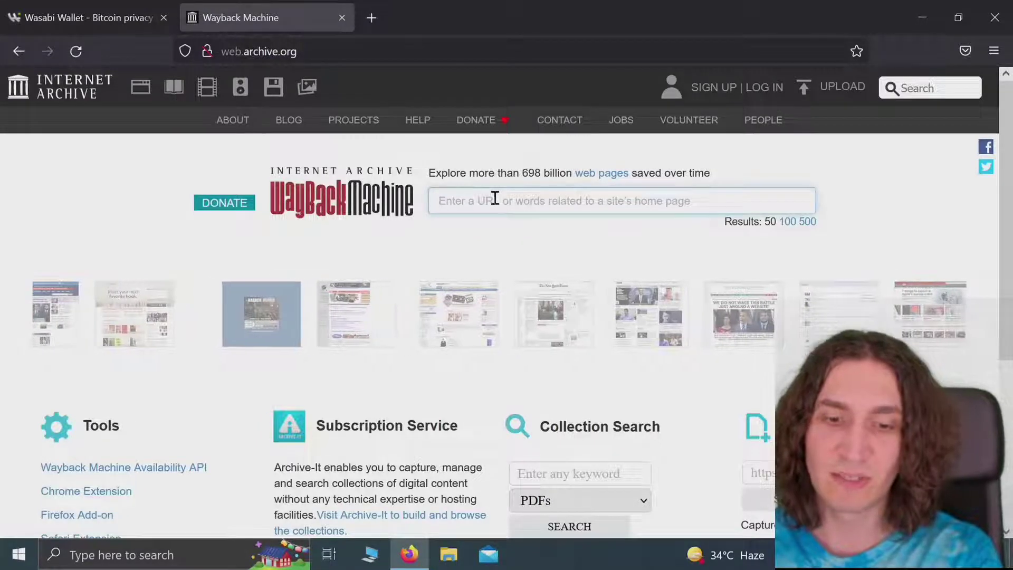
{"action": "type", "text": "wasa"}
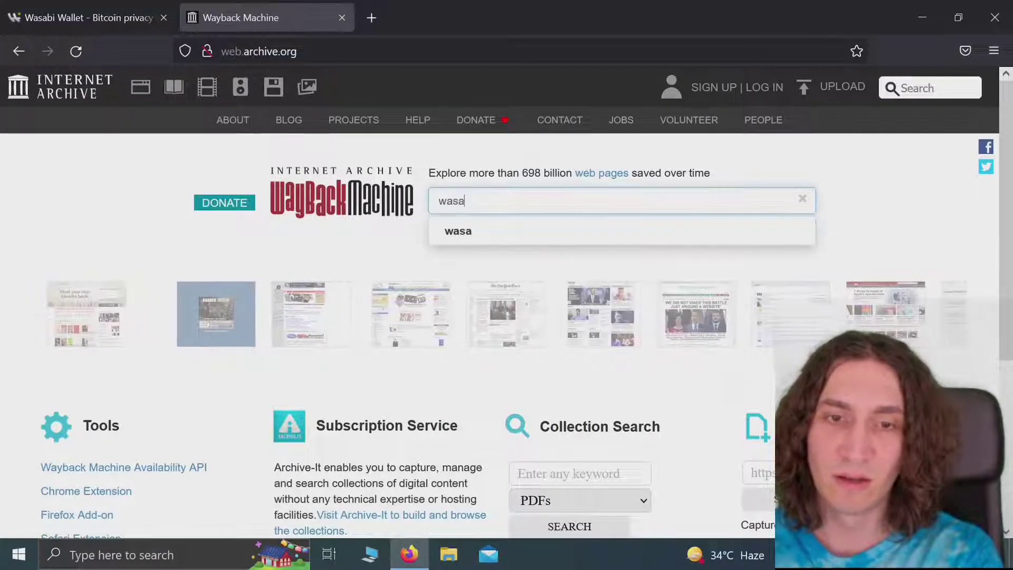
{"action": "type", "text": "biwallet.io"}
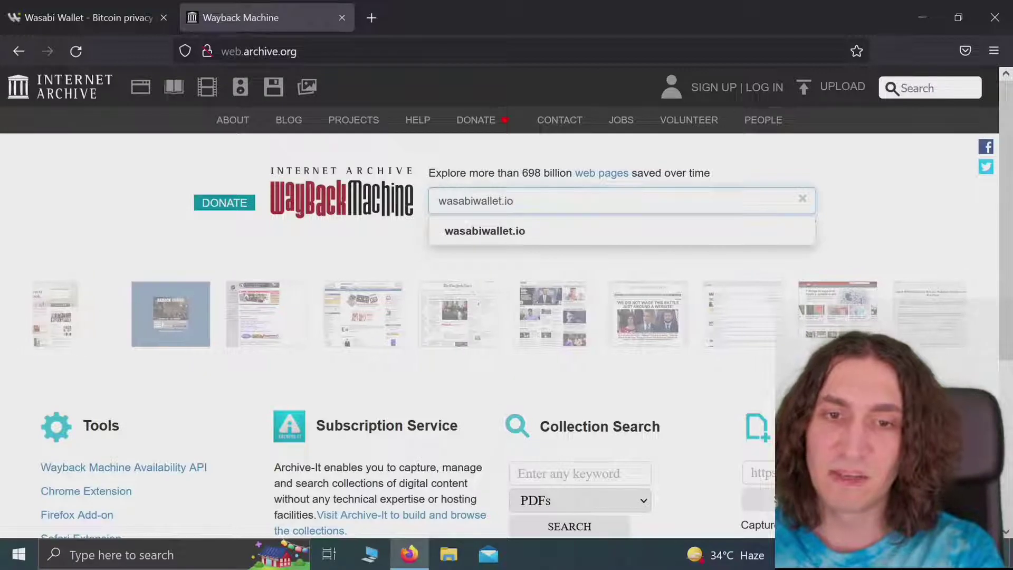
{"action": "key", "text": "Return"}
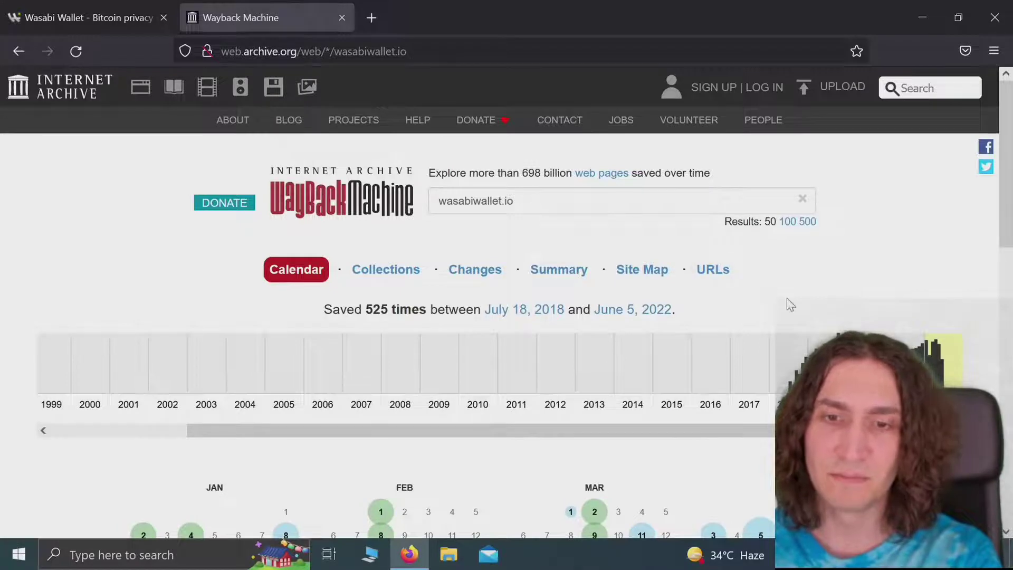
{"action": "scroll", "coordinate": [833, 251], "scroll_direction": "down", "scroll_amount": 5}
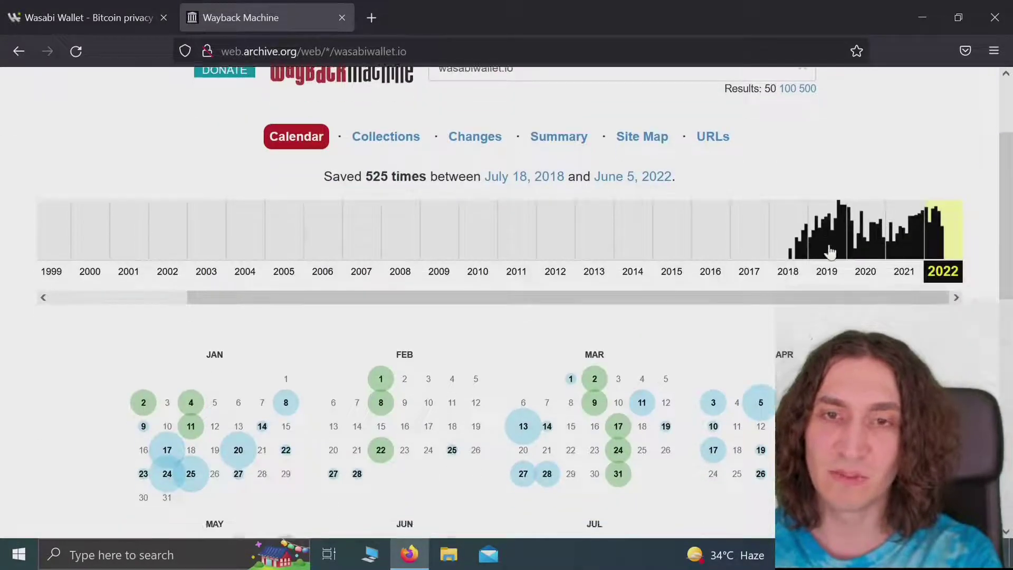
{"action": "scroll", "coordinate": [831, 251], "scroll_direction": "down", "scroll_amount": 2}
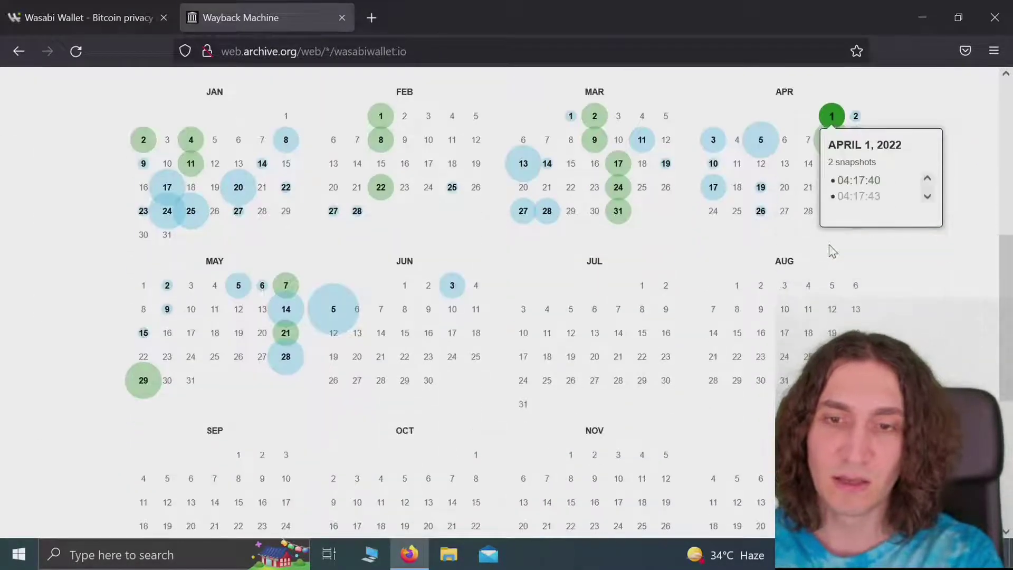
{"action": "scroll", "coordinate": [654, 356], "scroll_direction": "down", "scroll_amount": 3}
{"action": "scroll", "coordinate": [654, 356], "scroll_direction": "up", "scroll_amount": 4}
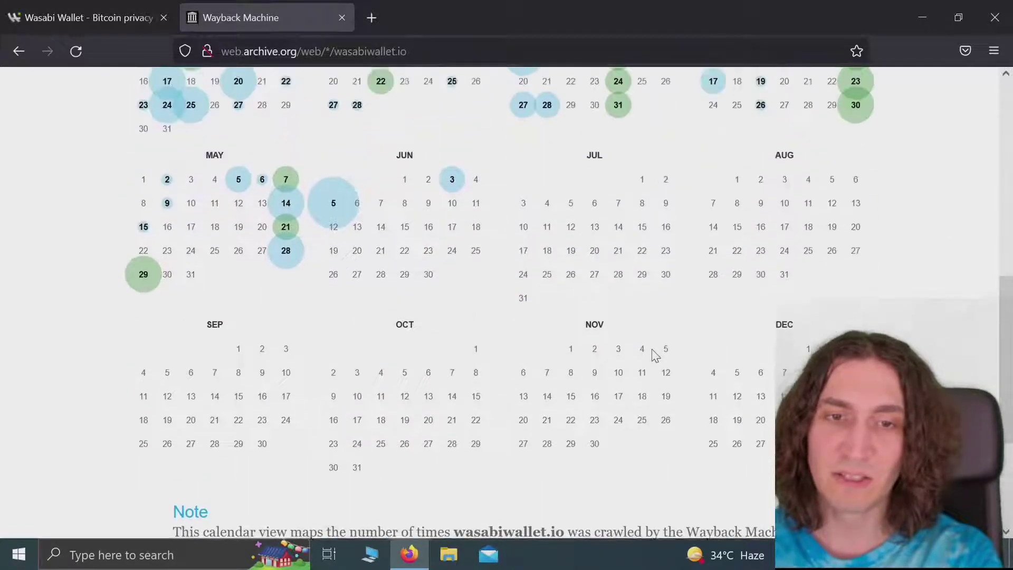
{"action": "mouse_move", "coordinate": [285, 330]}
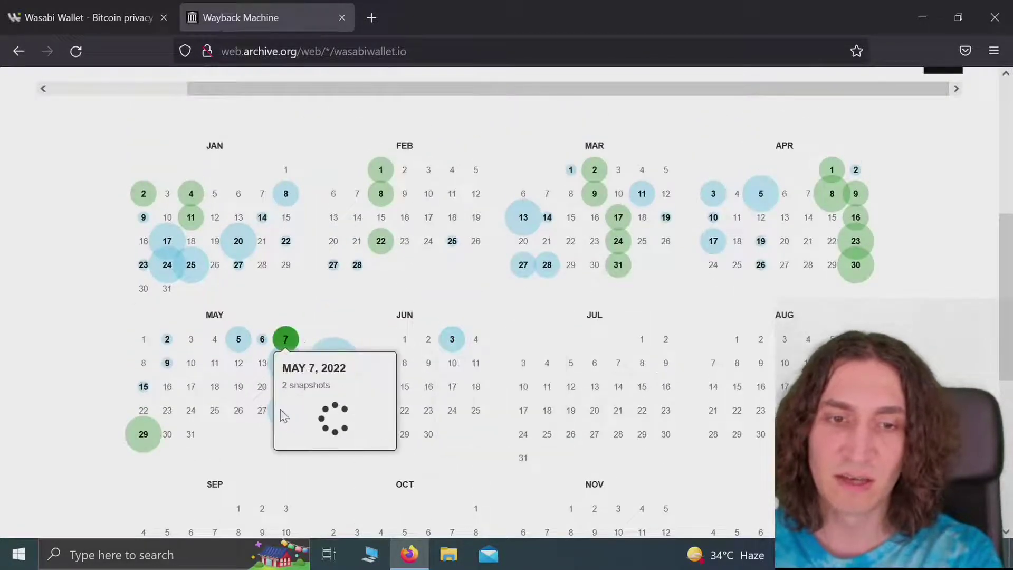
{"action": "mouse_move", "coordinate": [452, 339]}
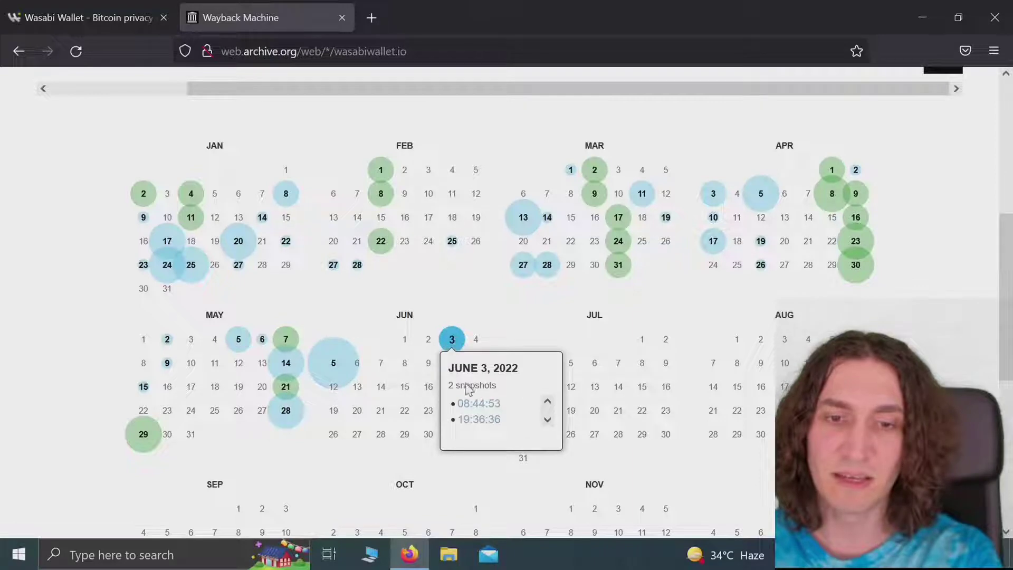
{"action": "left_click", "coordinate": [475, 405]}
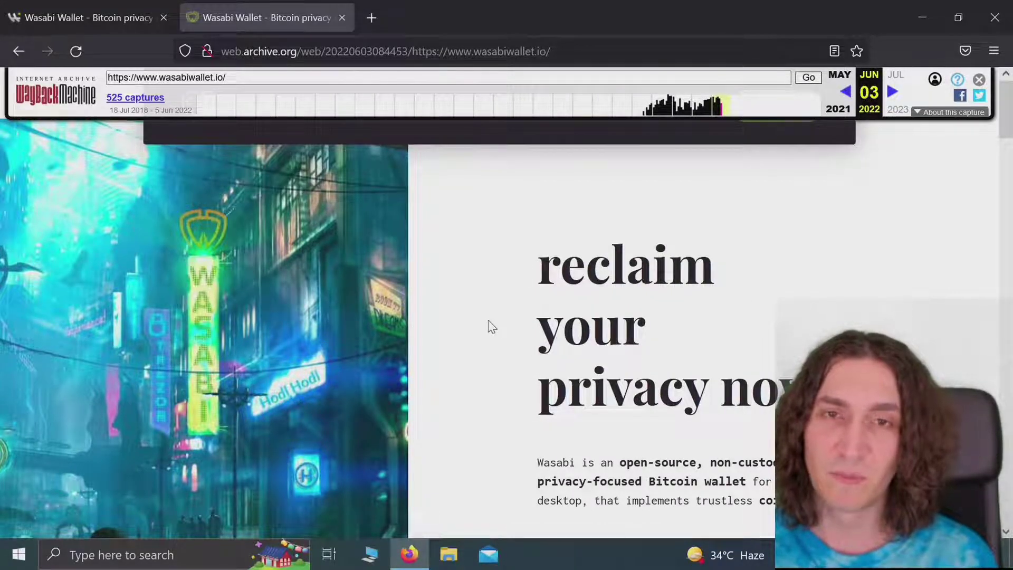
{"action": "scroll", "coordinate": [489, 326], "scroll_direction": "down", "scroll_amount": 2}
{"action": "scroll", "coordinate": [490, 326], "scroll_direction": "down", "scroll_amount": 1}
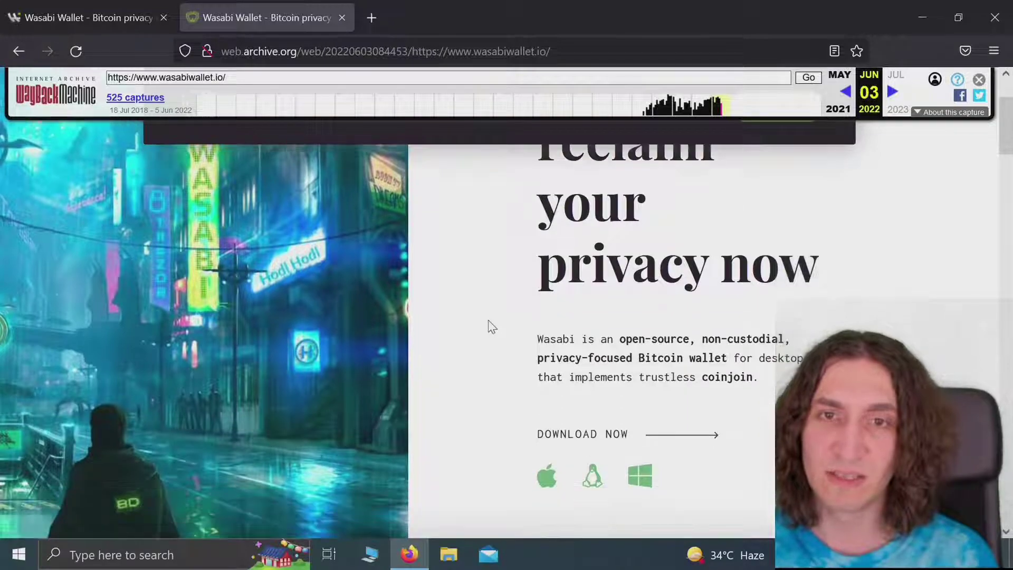
{"action": "scroll", "coordinate": [489, 326], "scroll_direction": "up", "scroll_amount": 2}
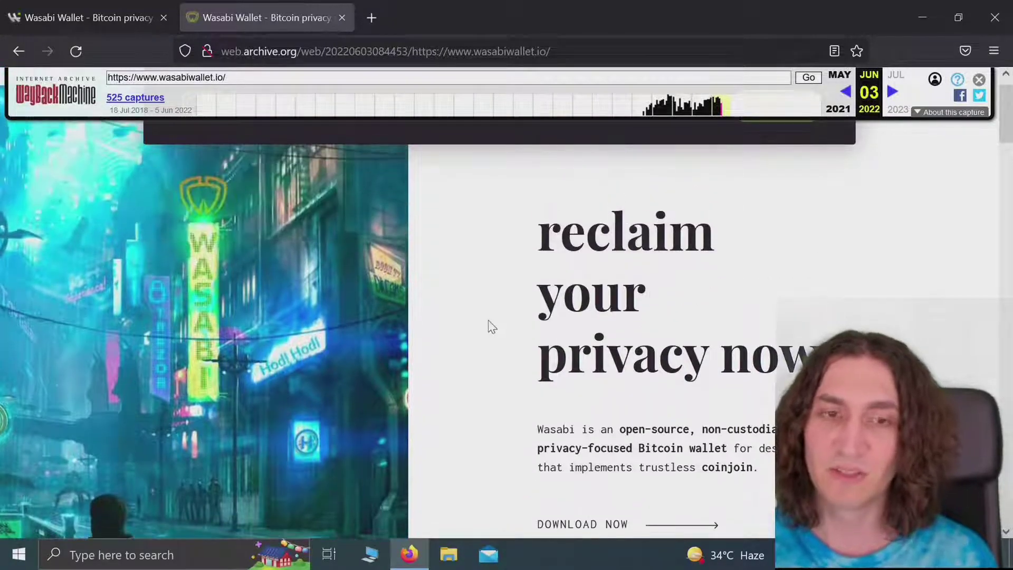
{"action": "scroll", "coordinate": [489, 326], "scroll_direction": "up", "scroll_amount": 1}
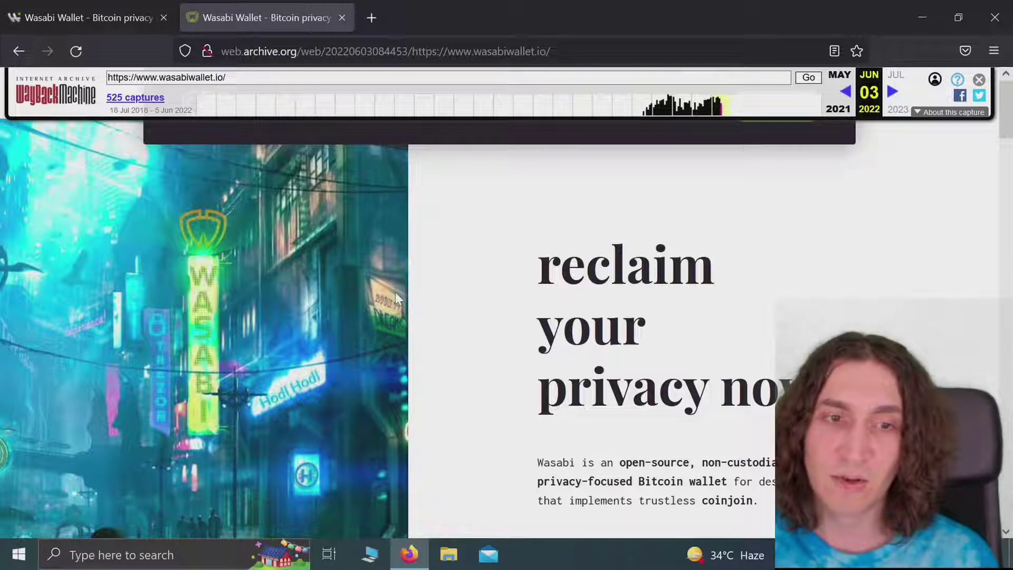
Step: On the live wasabiwallet.io homepage, highlight the surveillance paragraph and the zero-knowledge sentence
{"action": "left_click", "coordinate": [105, 5]}
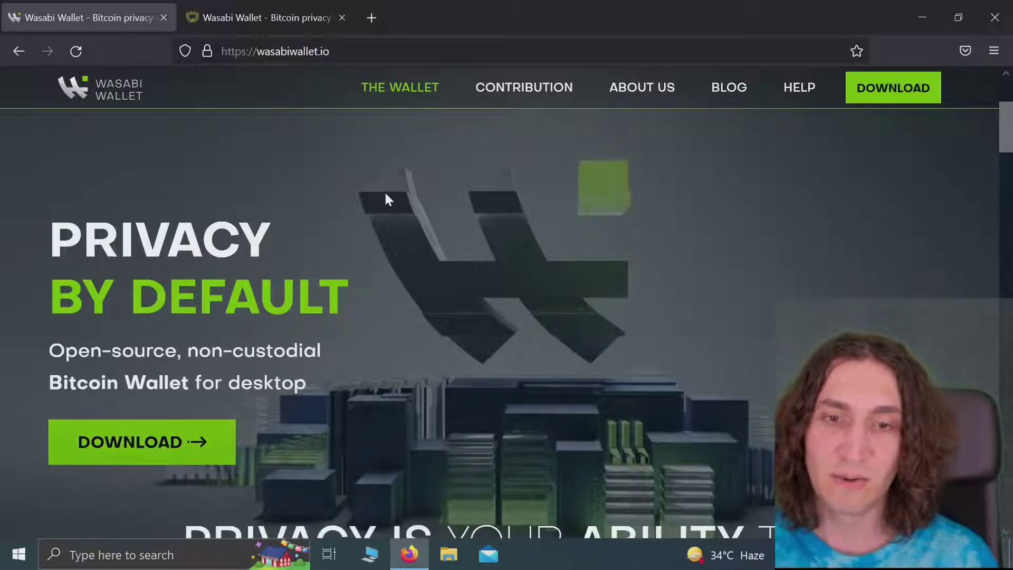
{"action": "scroll", "coordinate": [388, 199], "scroll_direction": "down", "scroll_amount": 2}
{"action": "scroll", "coordinate": [387, 199], "scroll_direction": "down", "scroll_amount": 1}
{"action": "scroll", "coordinate": [385, 198], "scroll_direction": "down", "scroll_amount": 3}
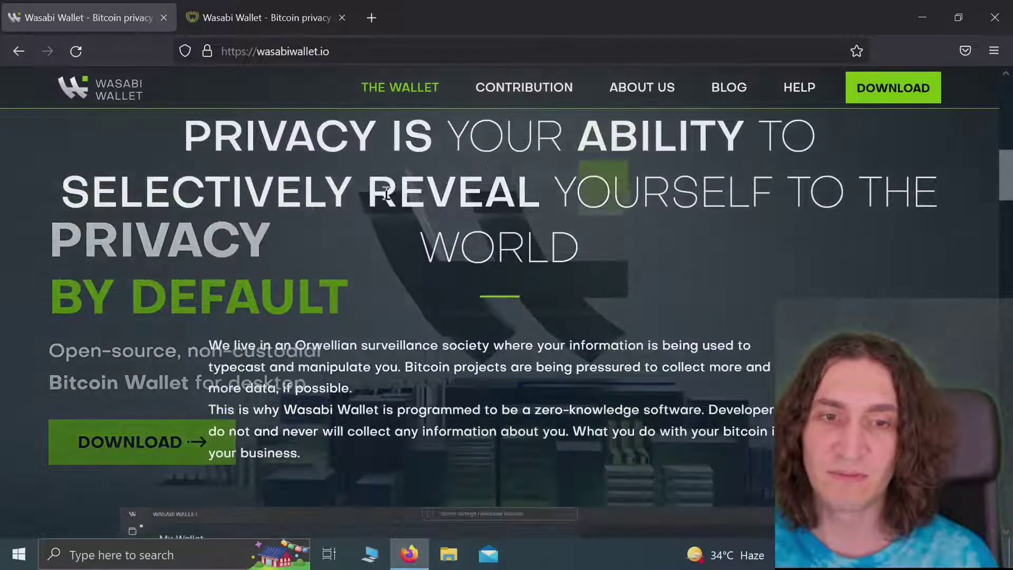
{"action": "scroll", "coordinate": [386, 194], "scroll_direction": "down", "scroll_amount": 5}
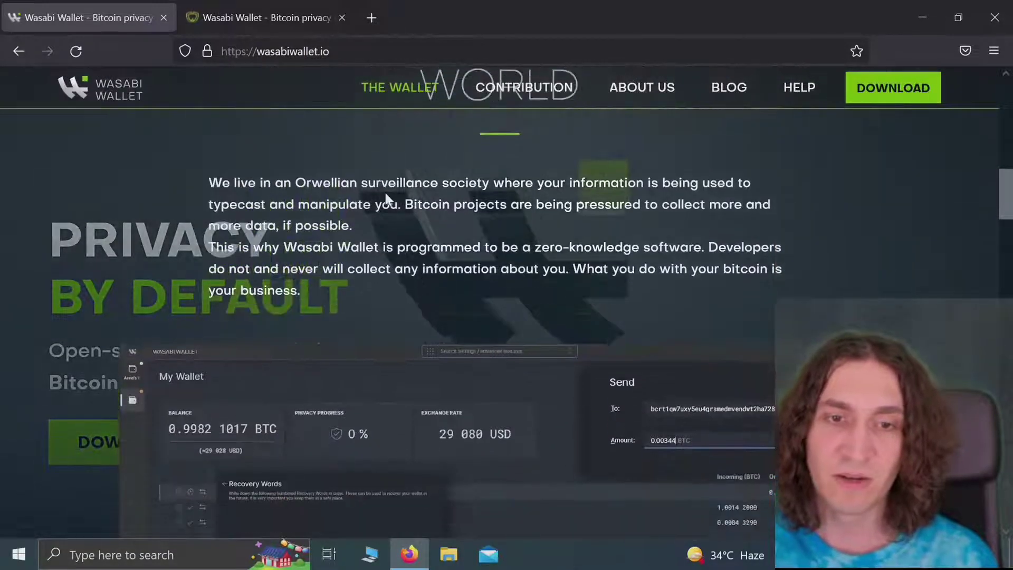
{"action": "scroll", "coordinate": [387, 198], "scroll_direction": "down", "scroll_amount": 1}
{"action": "left_click_drag", "start_coordinate": [313, 157], "coordinate": [409, 203]}
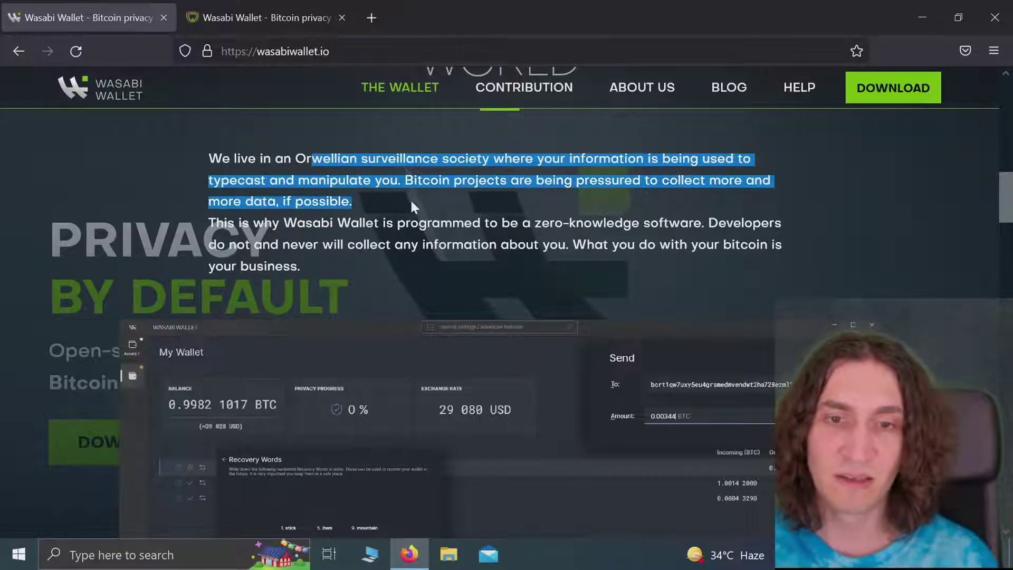
{"action": "scroll", "coordinate": [410, 202], "scroll_direction": "down", "scroll_amount": 2}
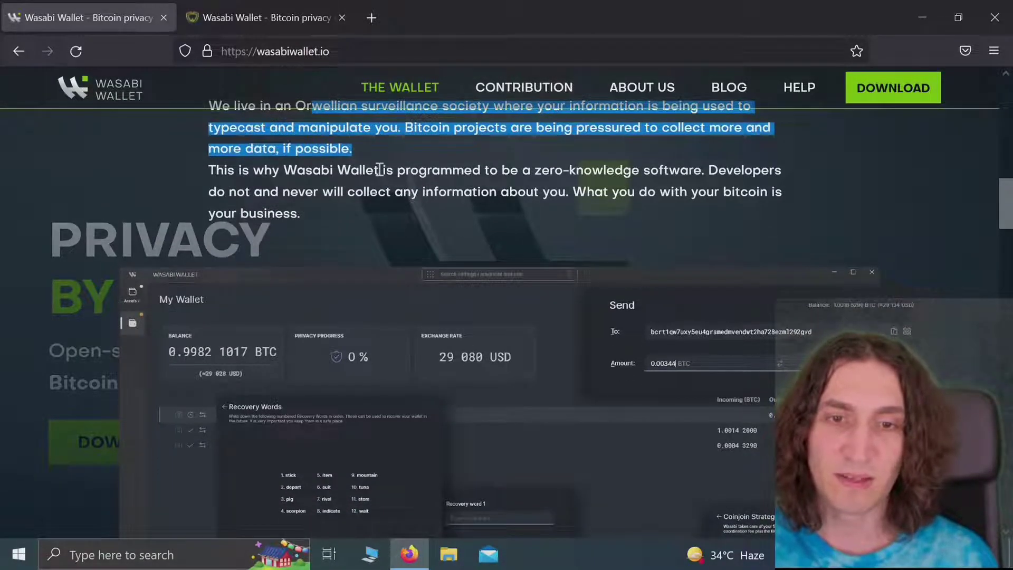
{"action": "left_click_drag", "start_coordinate": [379, 169], "coordinate": [629, 187]}
Step: Scroll on down to the 'Why Wasabi Wallet?' feature sections
{"action": "scroll", "coordinate": [630, 189], "scroll_direction": "down", "scroll_amount": 2}
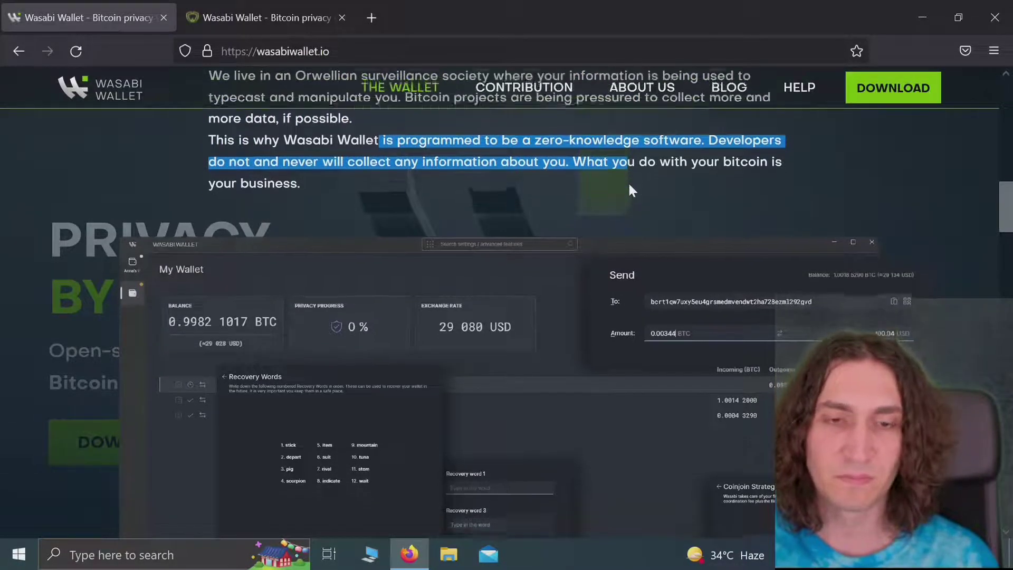
{"action": "scroll", "coordinate": [632, 190], "scroll_direction": "down", "scroll_amount": 1}
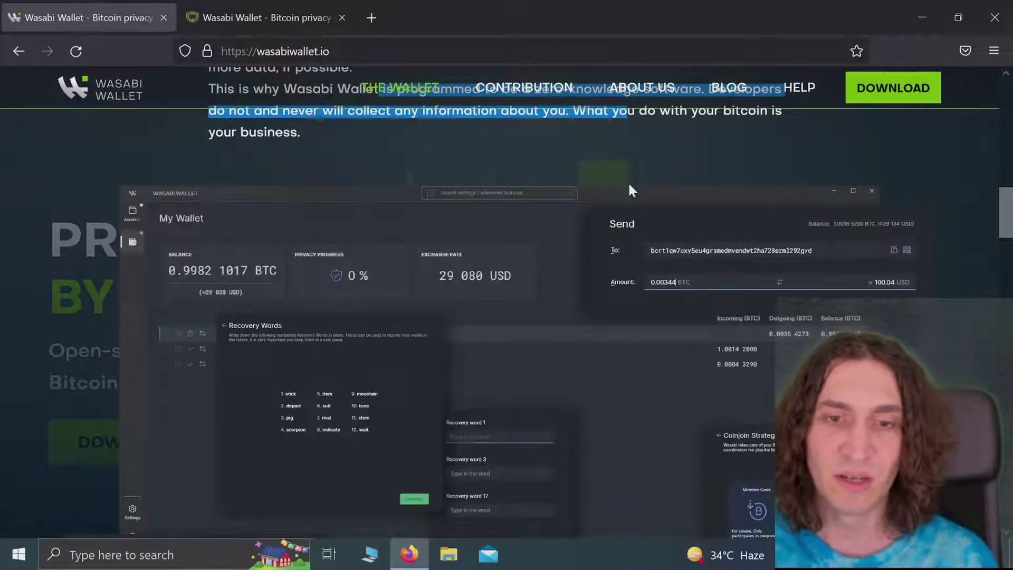
{"action": "scroll", "coordinate": [632, 190], "scroll_direction": "down", "scroll_amount": 3}
{"action": "scroll", "coordinate": [632, 190], "scroll_direction": "down", "scroll_amount": 1}
{"action": "scroll", "coordinate": [632, 190], "scroll_direction": "up", "scroll_amount": 2}
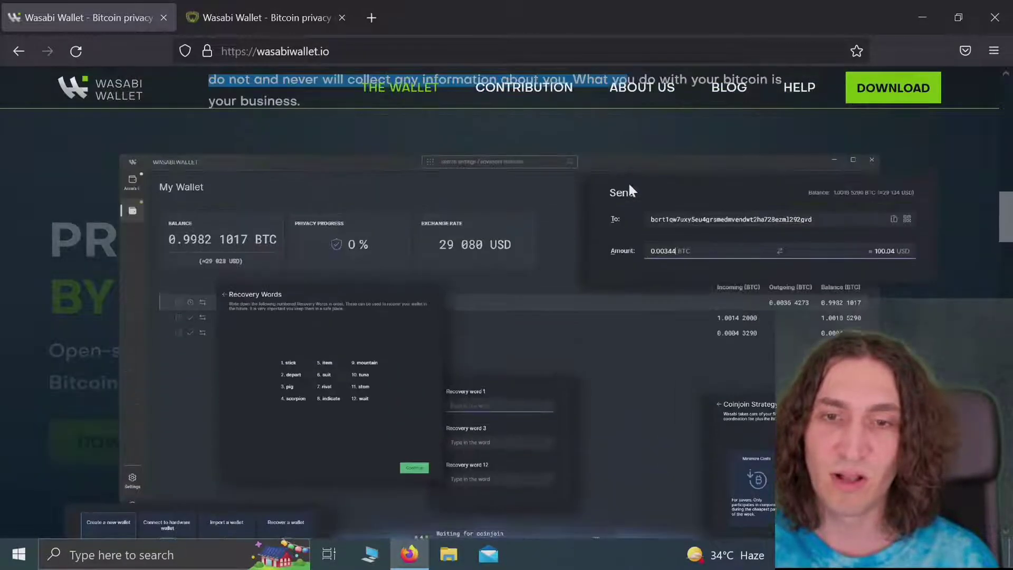
{"action": "scroll", "coordinate": [632, 190], "scroll_direction": "down", "scroll_amount": 2}
{"action": "scroll", "coordinate": [631, 190], "scroll_direction": "down", "scroll_amount": 10}
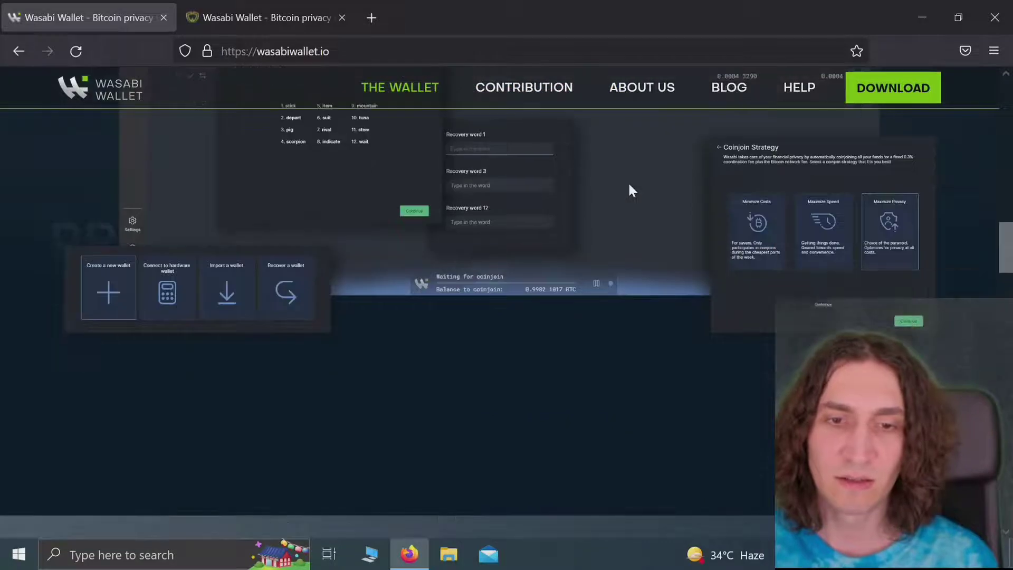
{"action": "scroll", "coordinate": [631, 190], "scroll_direction": "down", "scroll_amount": 6}
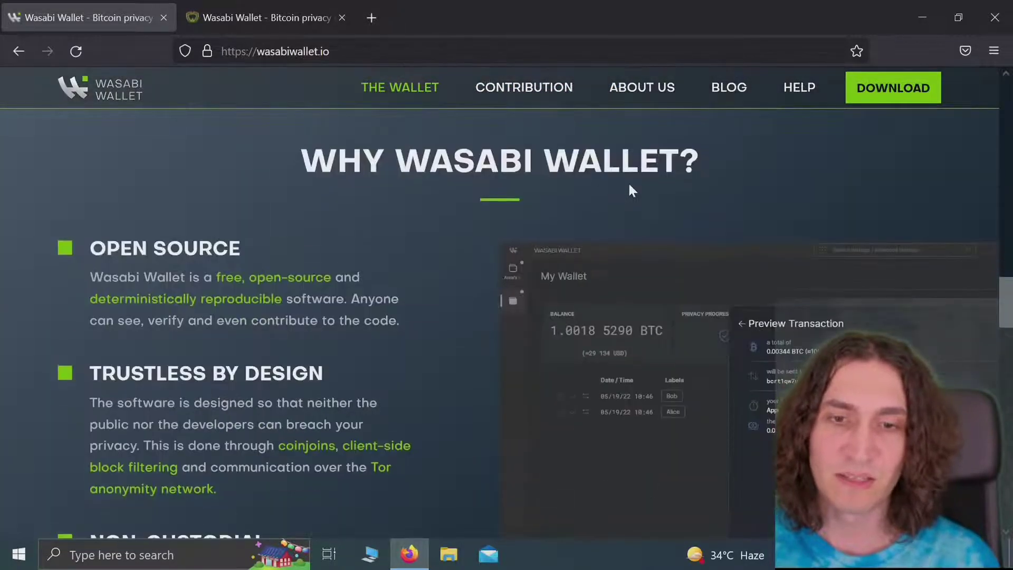
{"action": "scroll", "coordinate": [632, 190], "scroll_direction": "down", "scroll_amount": 6}
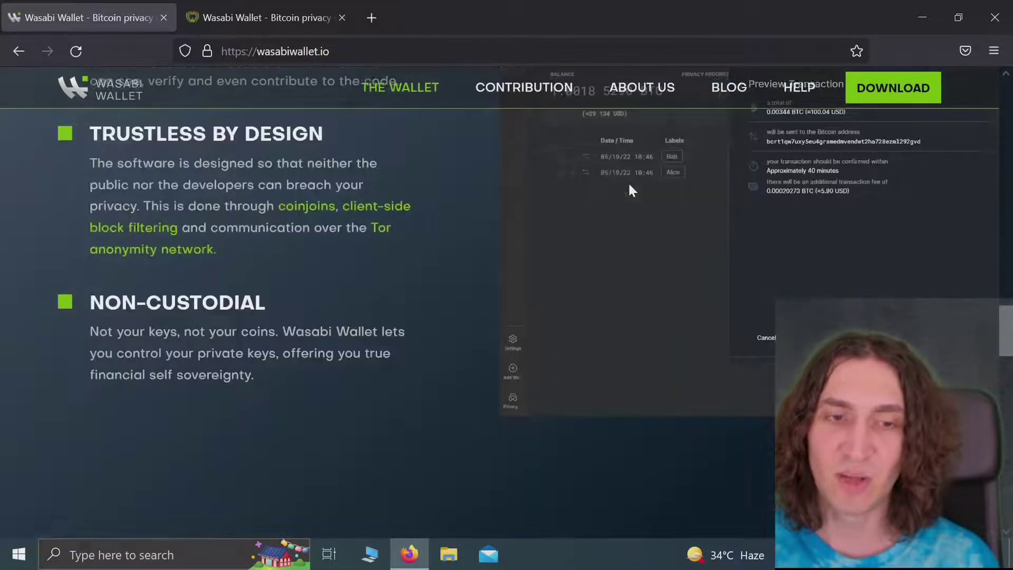
{"action": "scroll", "coordinate": [631, 190], "scroll_direction": "down", "scroll_amount": 10}
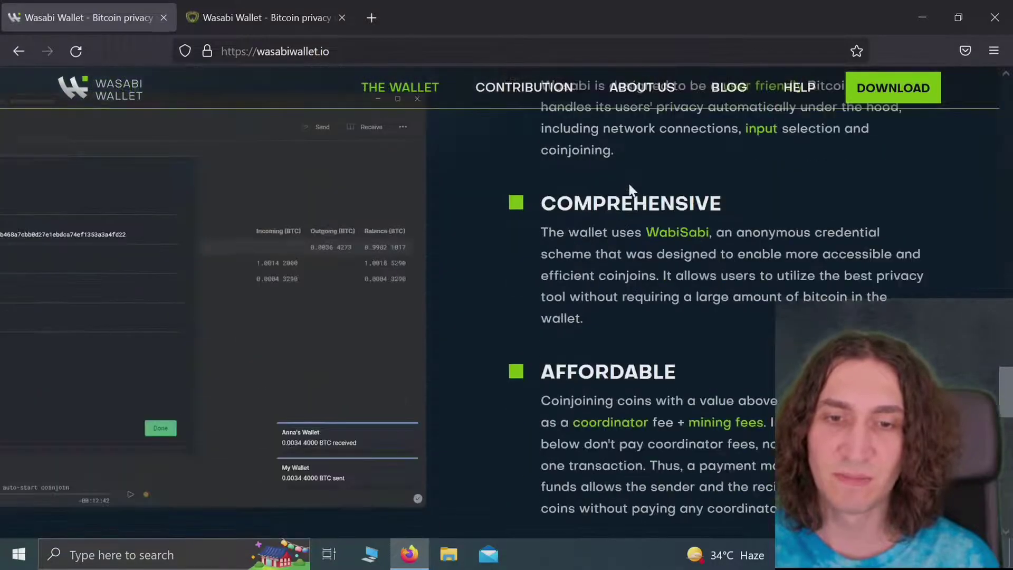
Step: Download Wasabi-2.0.0.msi from the Windows 10+ (.msi) card and dismiss the download summary
{"action": "scroll", "coordinate": [629, 183], "scroll_direction": "down", "scroll_amount": 12}
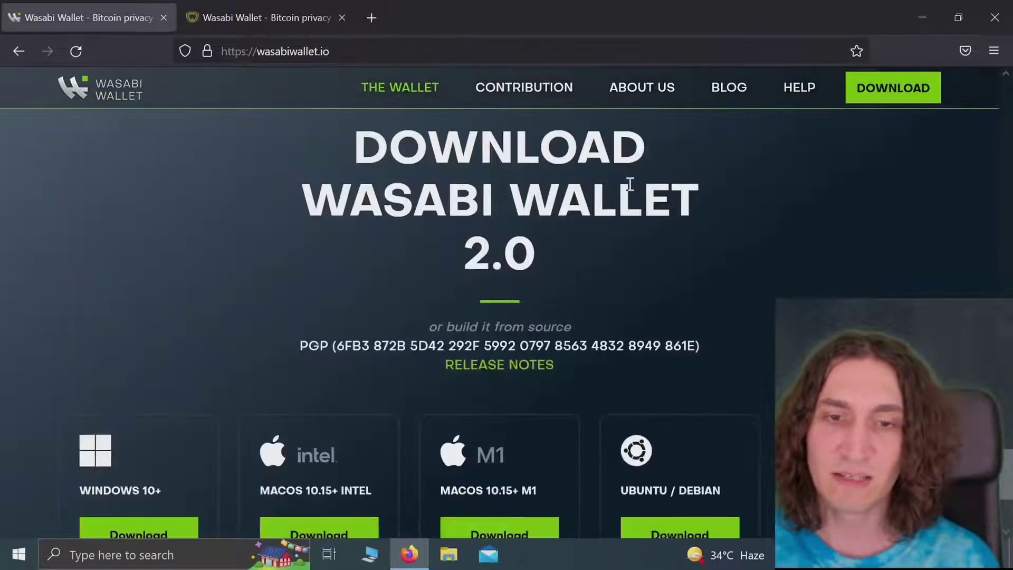
{"action": "scroll", "coordinate": [632, 190], "scroll_direction": "up", "scroll_amount": 2}
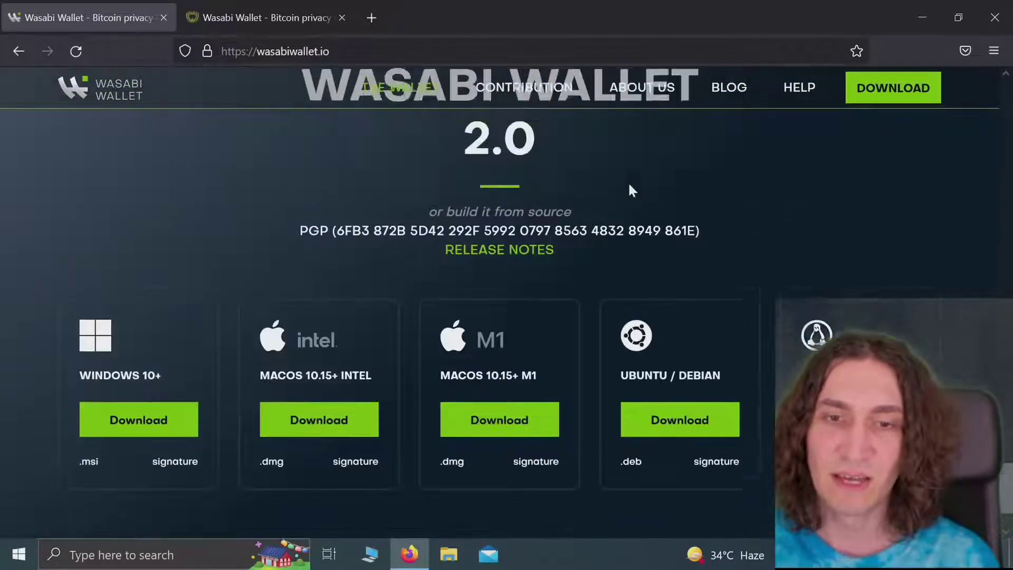
{"action": "scroll", "coordinate": [632, 191], "scroll_direction": "down", "scroll_amount": 2}
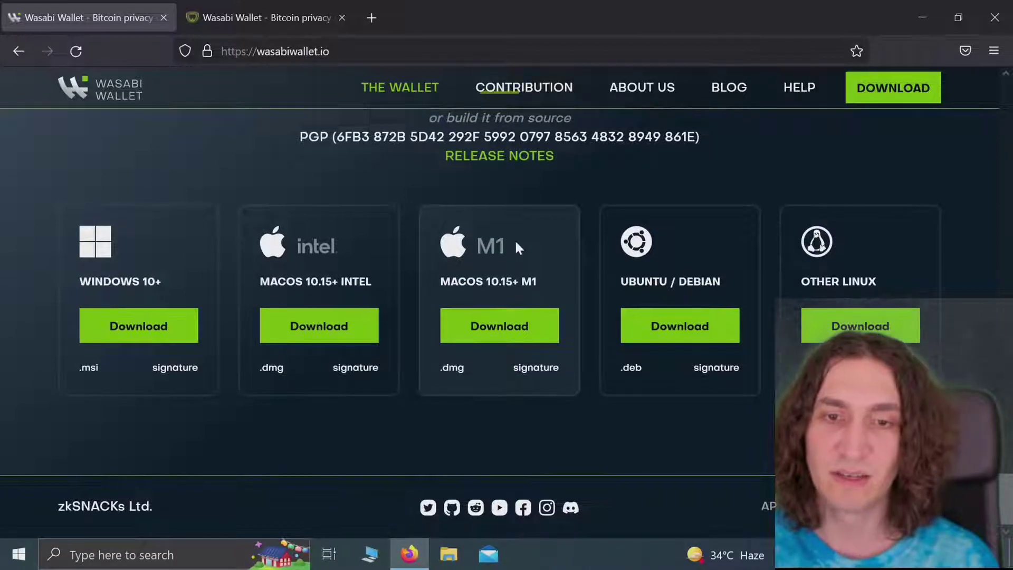
{"action": "scroll", "coordinate": [516, 244], "scroll_direction": "up", "scroll_amount": 1}
{"action": "scroll", "coordinate": [516, 244], "scroll_direction": "up", "scroll_amount": 1}
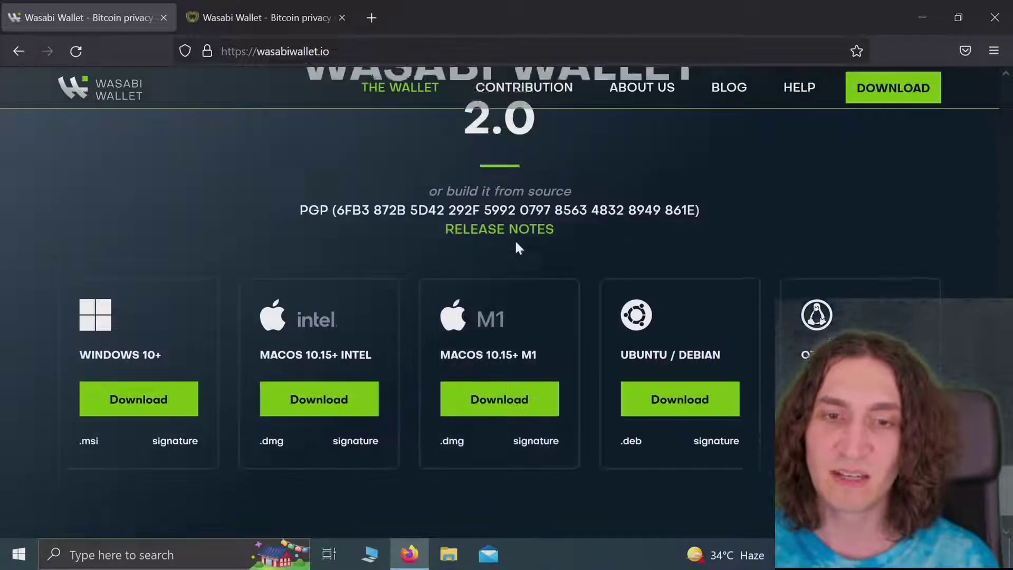
{"action": "scroll", "coordinate": [518, 247], "scroll_direction": "down", "scroll_amount": 1}
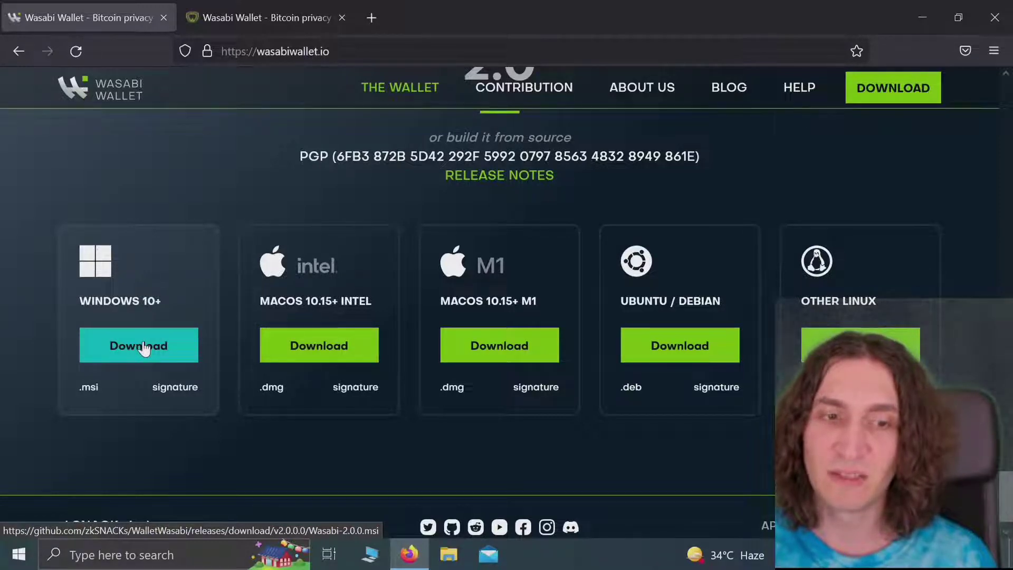
{"action": "left_click", "coordinate": [143, 347]}
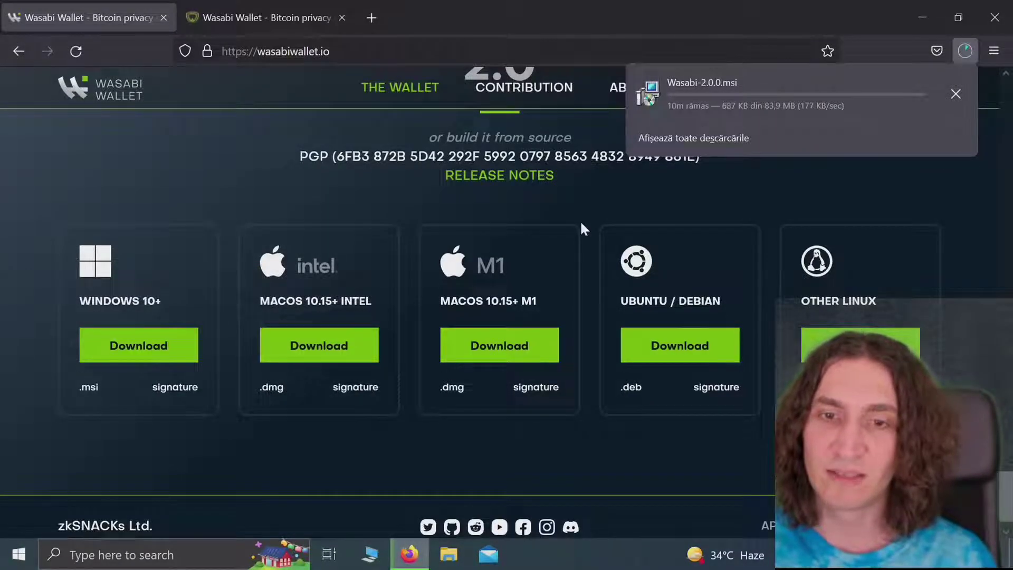
{"action": "left_click", "coordinate": [580, 223]}
Step: Scroll back up to the top of the wasabiwallet.io homepage
{"action": "scroll", "coordinate": [581, 224], "scroll_direction": "down", "scroll_amount": 1}
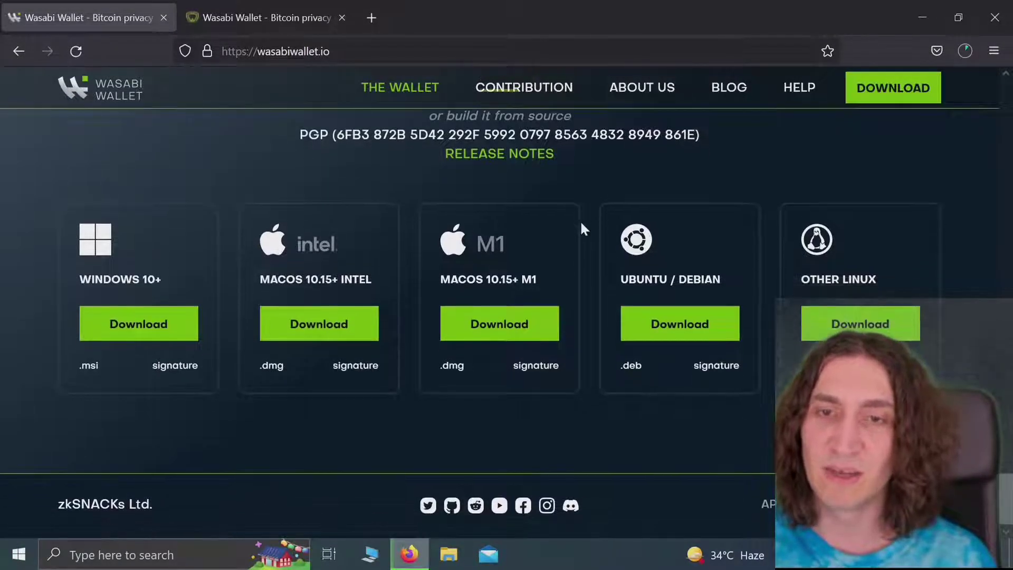
{"action": "scroll", "coordinate": [580, 223], "scroll_direction": "up", "scroll_amount": 10}
{"action": "scroll", "coordinate": [582, 227], "scroll_direction": "up", "scroll_amount": 5}
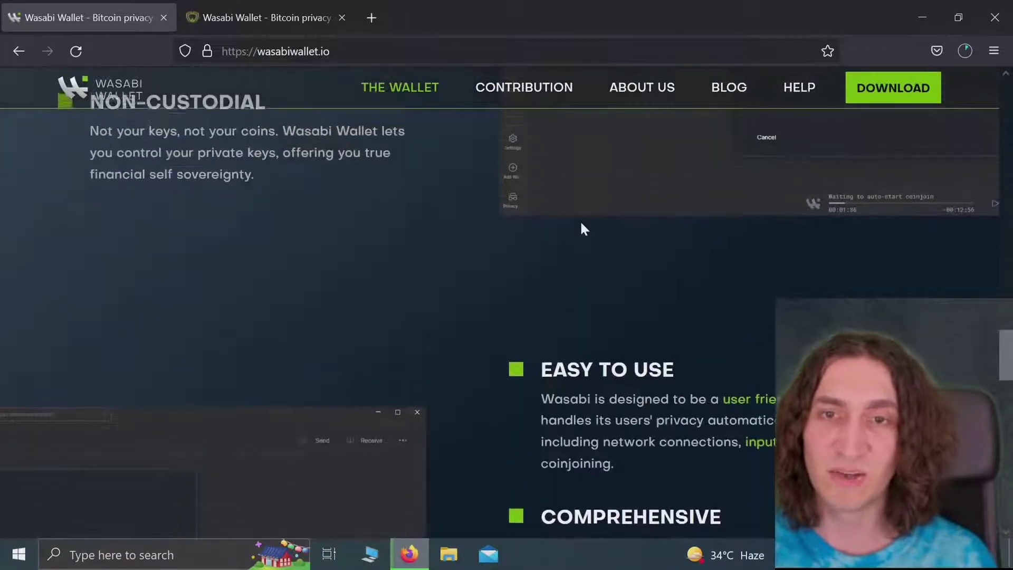
{"action": "scroll", "coordinate": [582, 225], "scroll_direction": "up", "scroll_amount": 10}
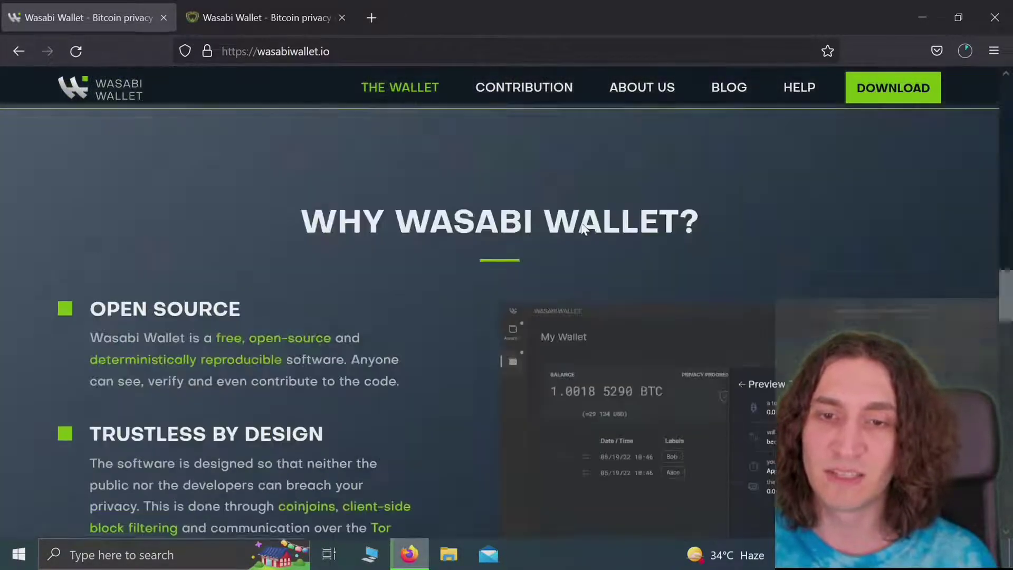
{"action": "scroll", "coordinate": [581, 223], "scroll_direction": "up", "scroll_amount": 5}
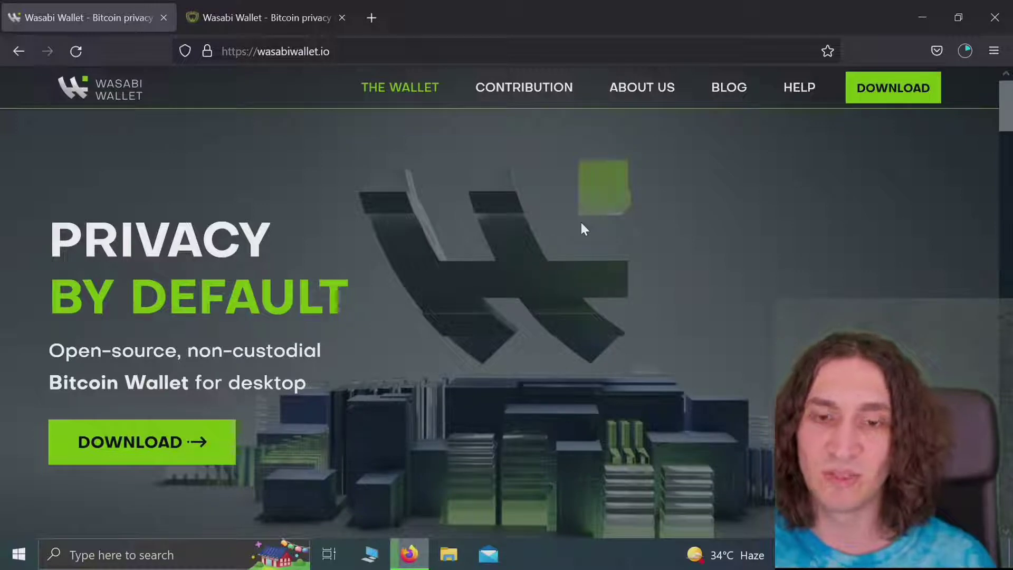
Step: Scroll the archived June 2022 capture down to its FAQ, then switch to the live Wasabi tab
{"action": "left_click", "coordinate": [280, 17]}
{"action": "scroll", "coordinate": [549, 253], "scroll_direction": "down", "scroll_amount": 5}
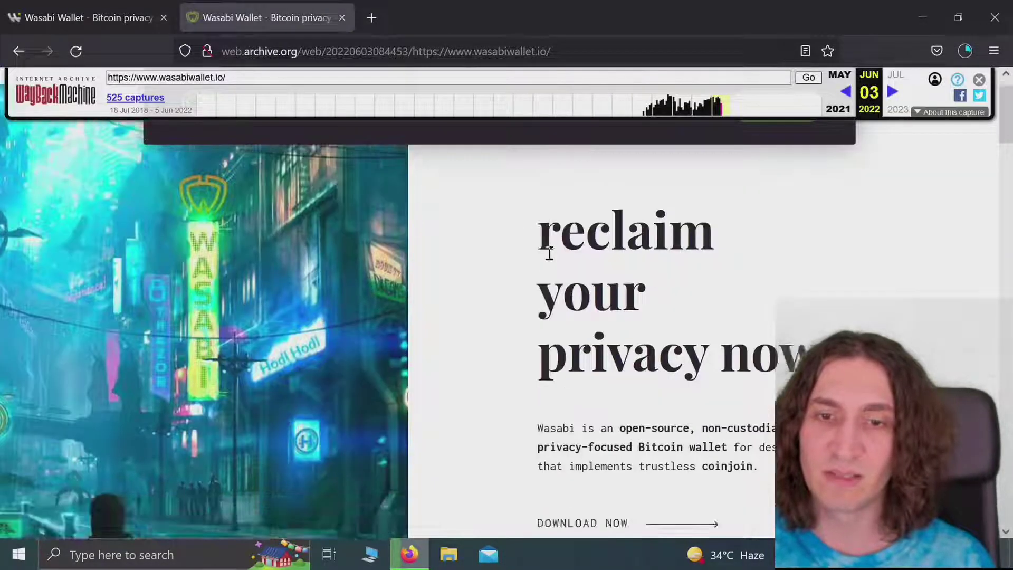
{"action": "scroll", "coordinate": [549, 259], "scroll_direction": "down", "scroll_amount": 8}
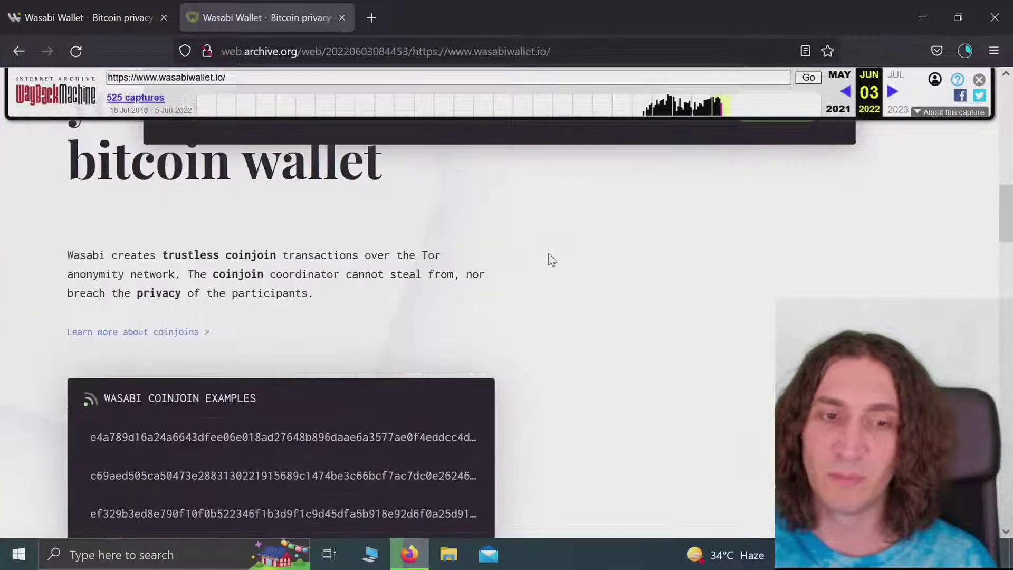
{"action": "scroll", "coordinate": [552, 259], "scroll_direction": "down", "scroll_amount": 10}
{"action": "scroll", "coordinate": [549, 253], "scroll_direction": "down", "scroll_amount": 10}
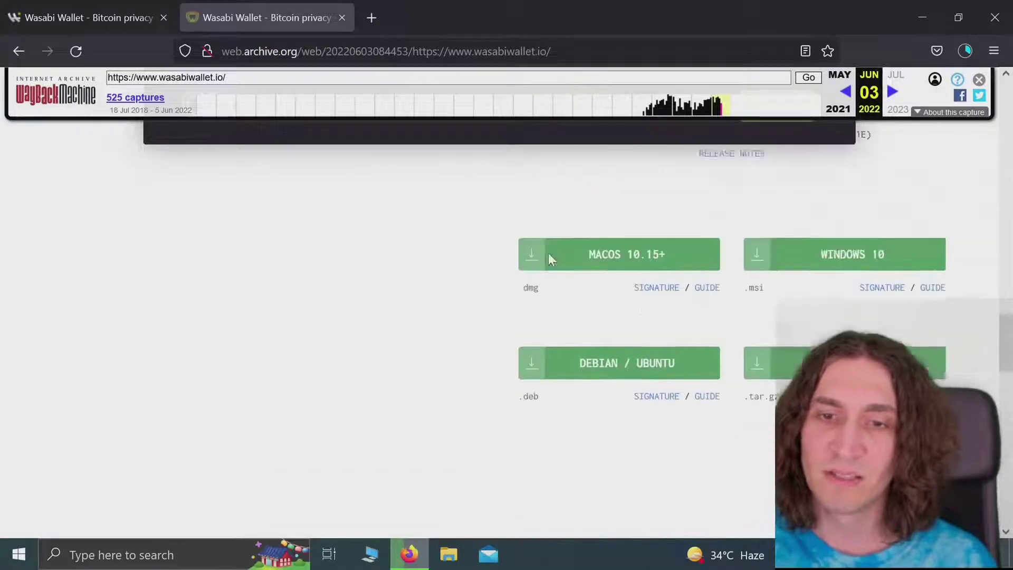
{"action": "scroll", "coordinate": [551, 259], "scroll_direction": "up", "scroll_amount": 20}
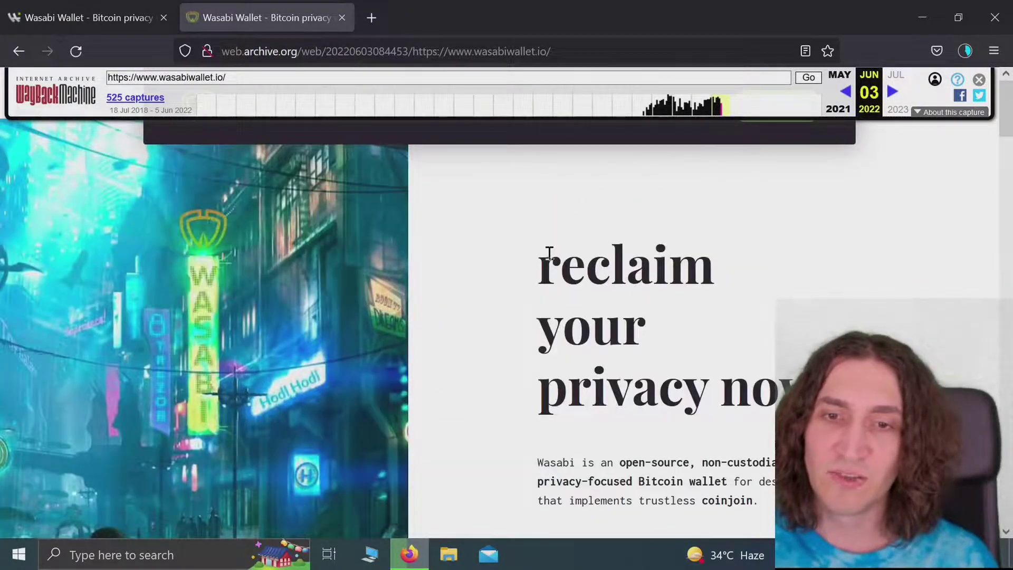
{"action": "scroll", "coordinate": [549, 254], "scroll_direction": "down", "scroll_amount": 2}
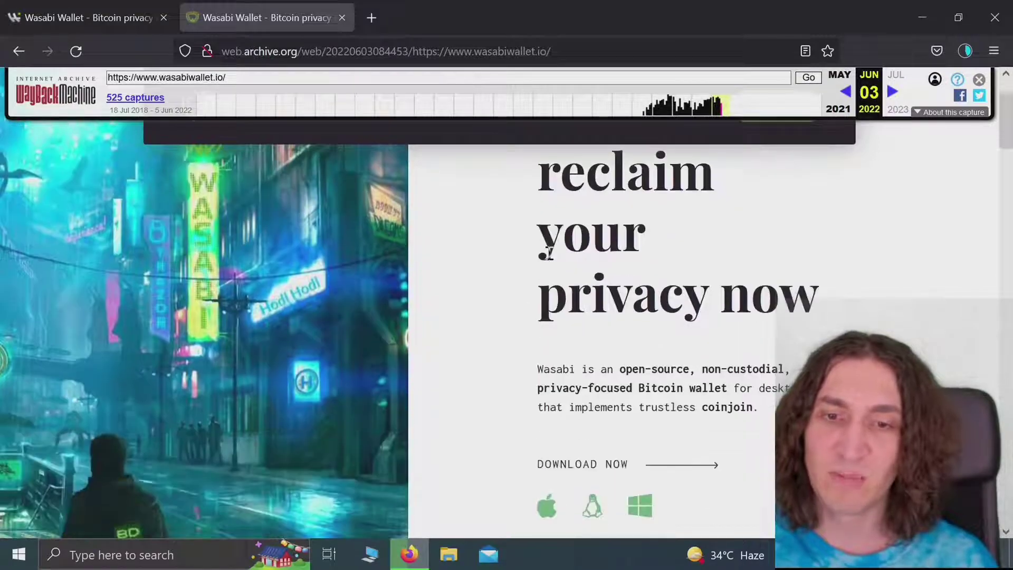
{"action": "scroll", "coordinate": [549, 252], "scroll_direction": "down", "scroll_amount": 2}
{"action": "scroll", "coordinate": [548, 252], "scroll_direction": "up", "scroll_amount": 4}
{"action": "scroll", "coordinate": [548, 253], "scroll_direction": "down", "scroll_amount": 10}
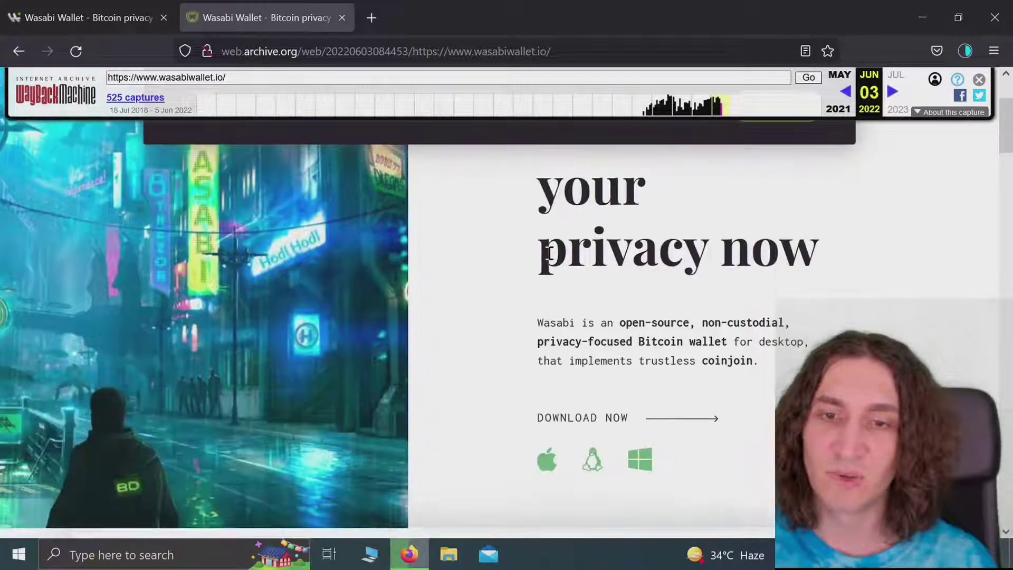
{"action": "scroll", "coordinate": [548, 260], "scroll_direction": "down", "scroll_amount": 8}
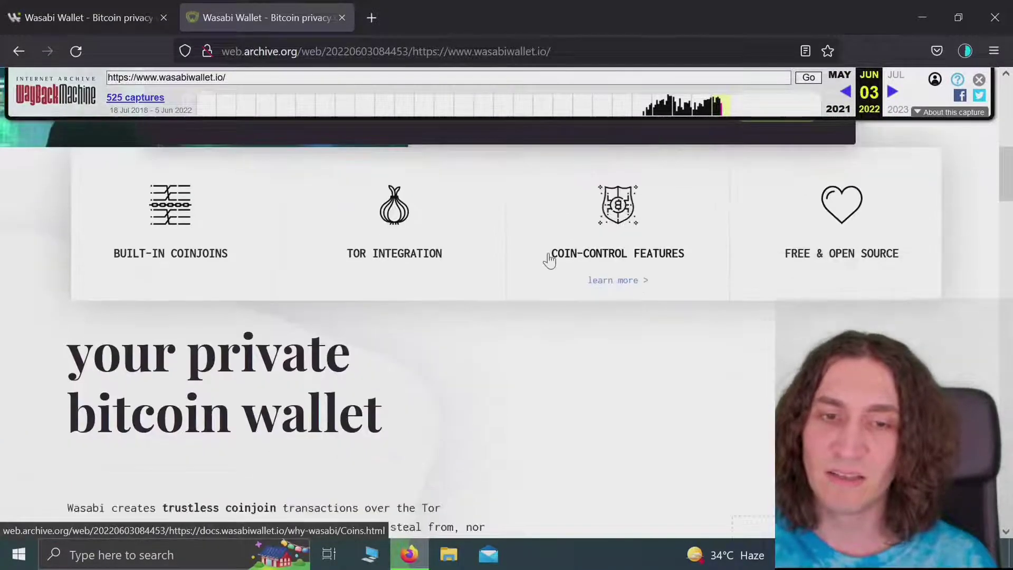
{"action": "scroll", "coordinate": [549, 253], "scroll_direction": "down", "scroll_amount": 10}
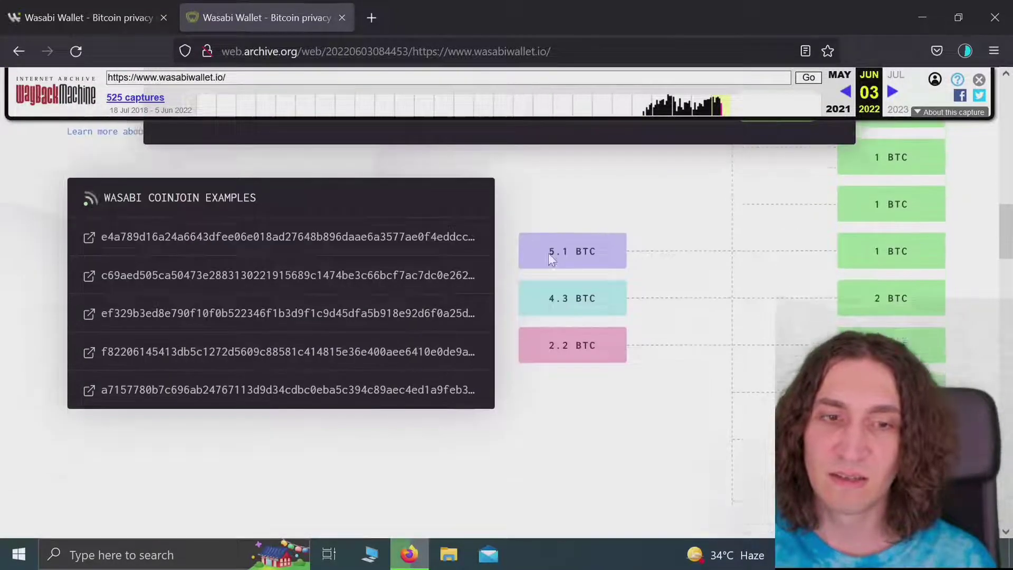
{"action": "scroll", "coordinate": [551, 259], "scroll_direction": "down", "scroll_amount": 10}
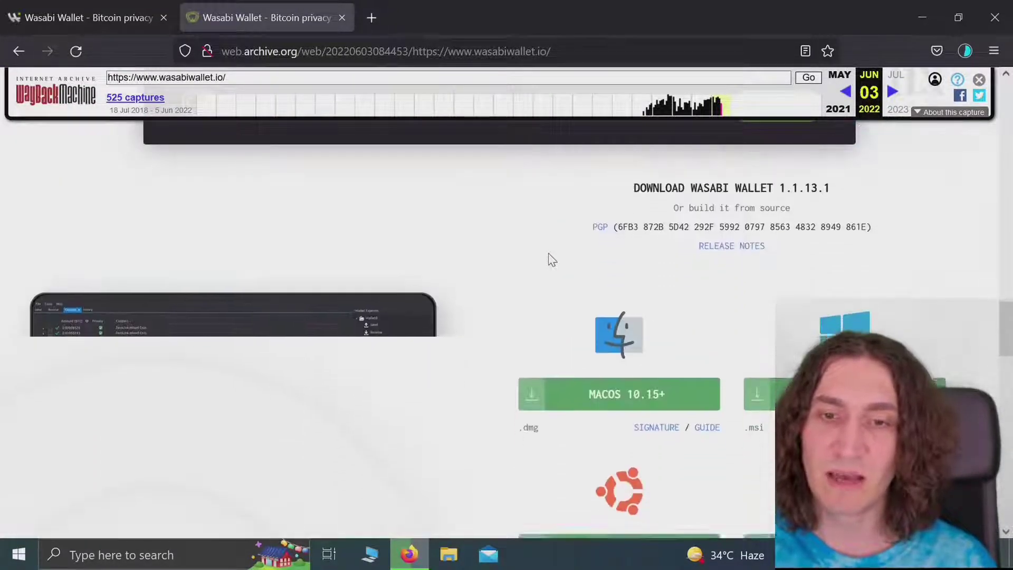
{"action": "scroll", "coordinate": [548, 256], "scroll_direction": "down", "scroll_amount": 3}
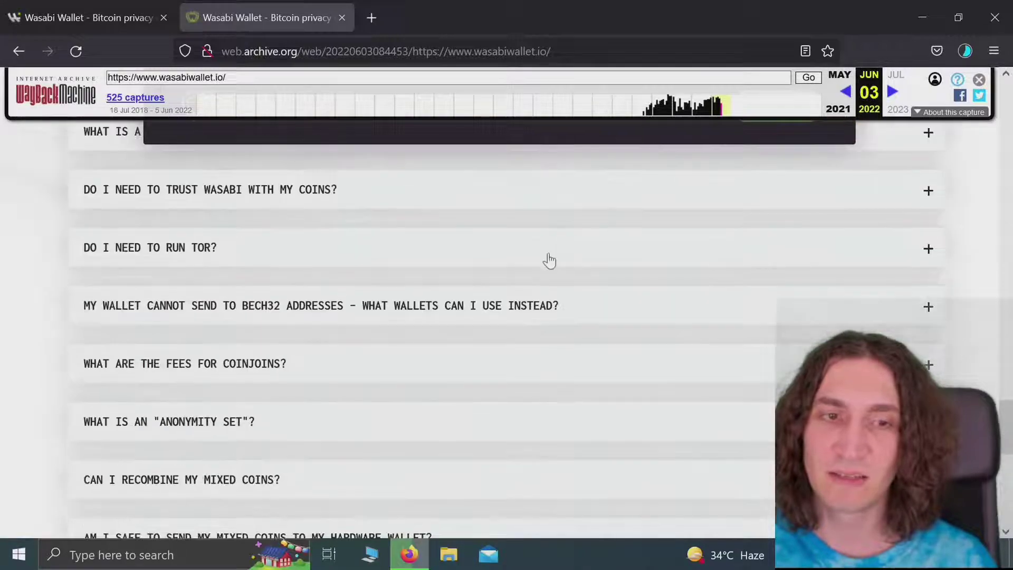
{"action": "left_click", "coordinate": [131, 18]}
Step: Scroll the live homepage down to the Download Wasabi Wallet 2.0 cards
{"action": "scroll", "coordinate": [442, 219], "scroll_direction": "down", "scroll_amount": 10}
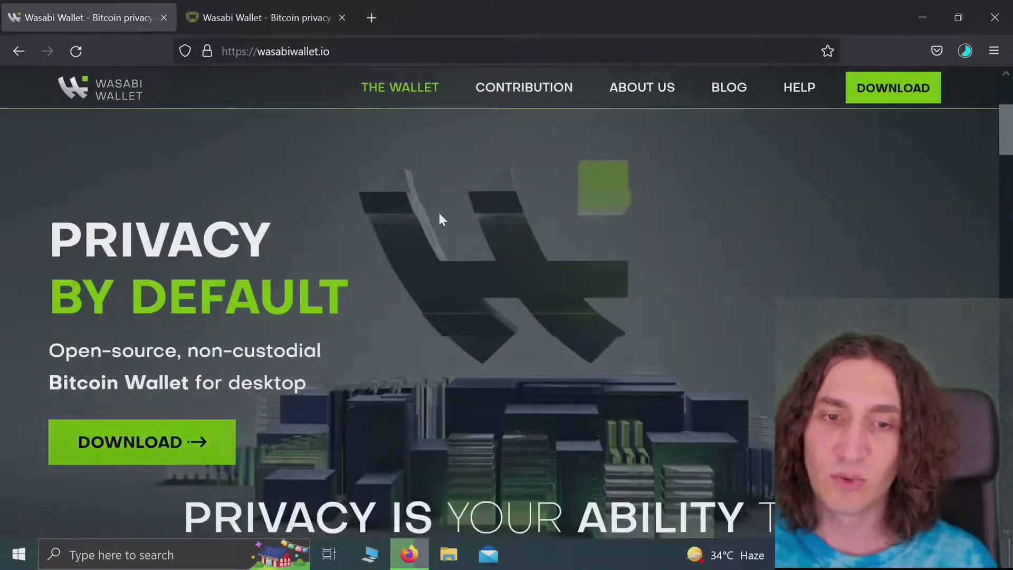
{"action": "scroll", "coordinate": [439, 215], "scroll_direction": "down", "scroll_amount": 15}
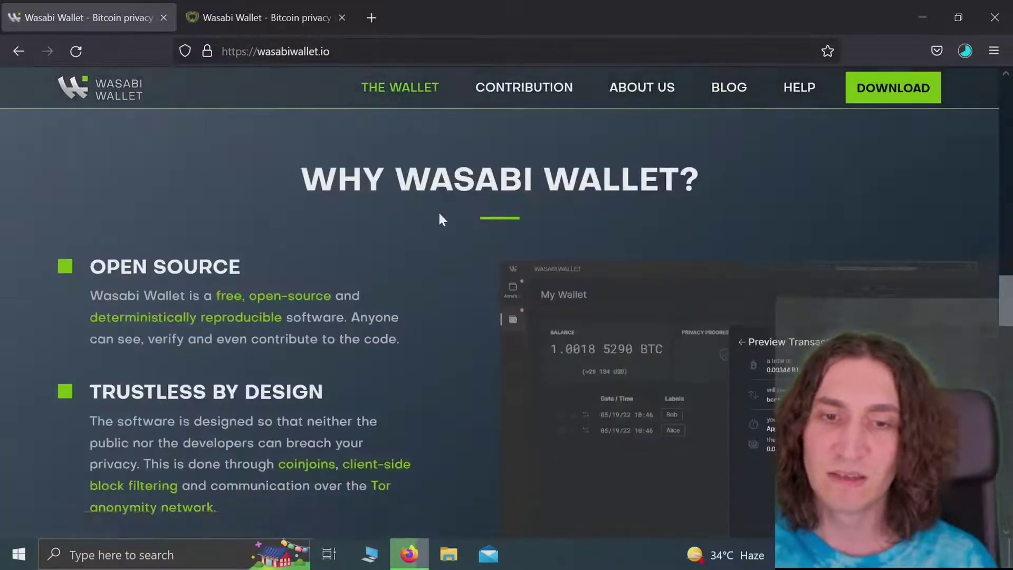
{"action": "scroll", "coordinate": [440, 216], "scroll_direction": "down", "scroll_amount": 3}
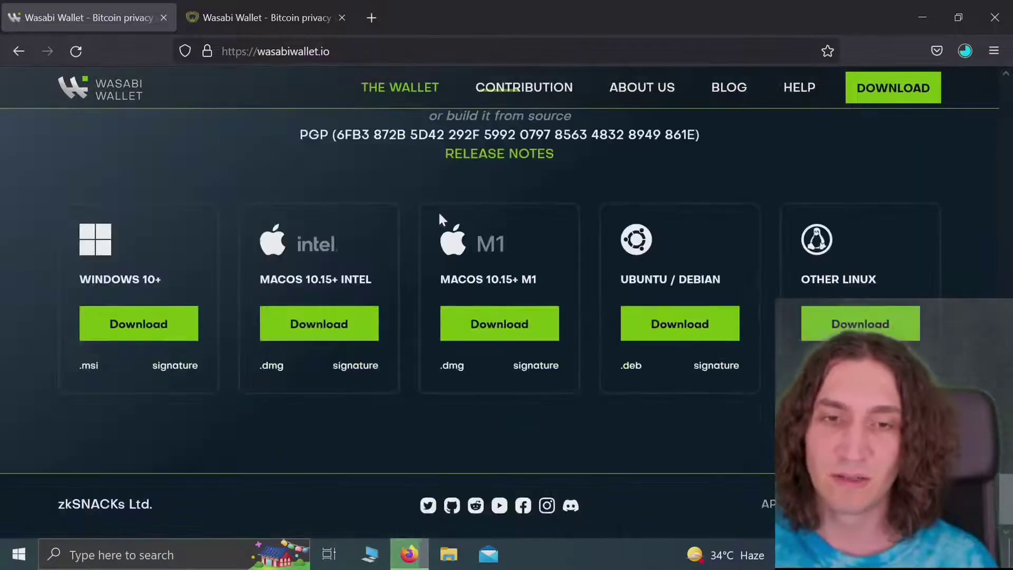
{"action": "scroll", "coordinate": [440, 216], "scroll_direction": "up", "scroll_amount": 18}
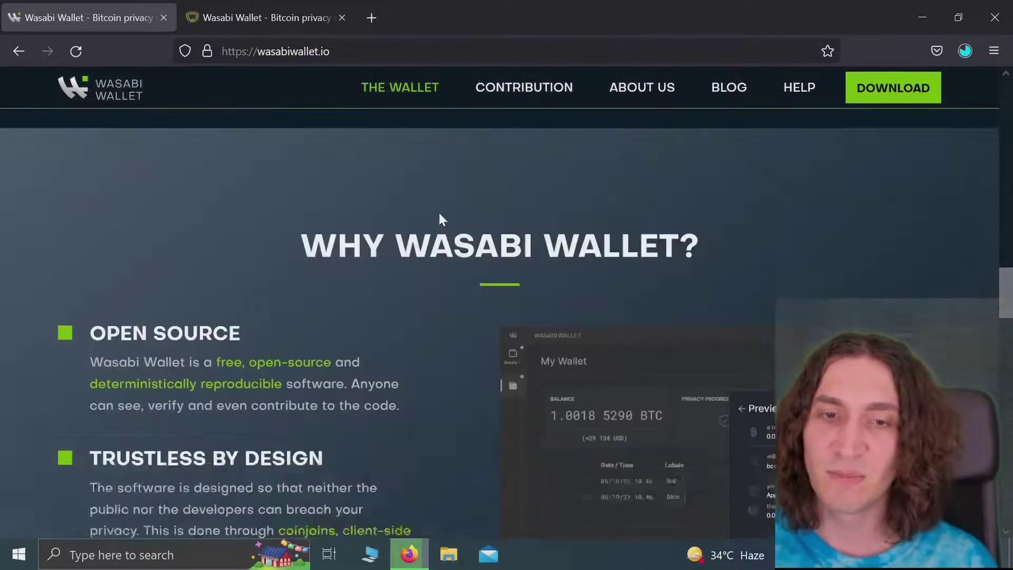
{"action": "scroll", "coordinate": [442, 220], "scroll_direction": "down", "scroll_amount": 18}
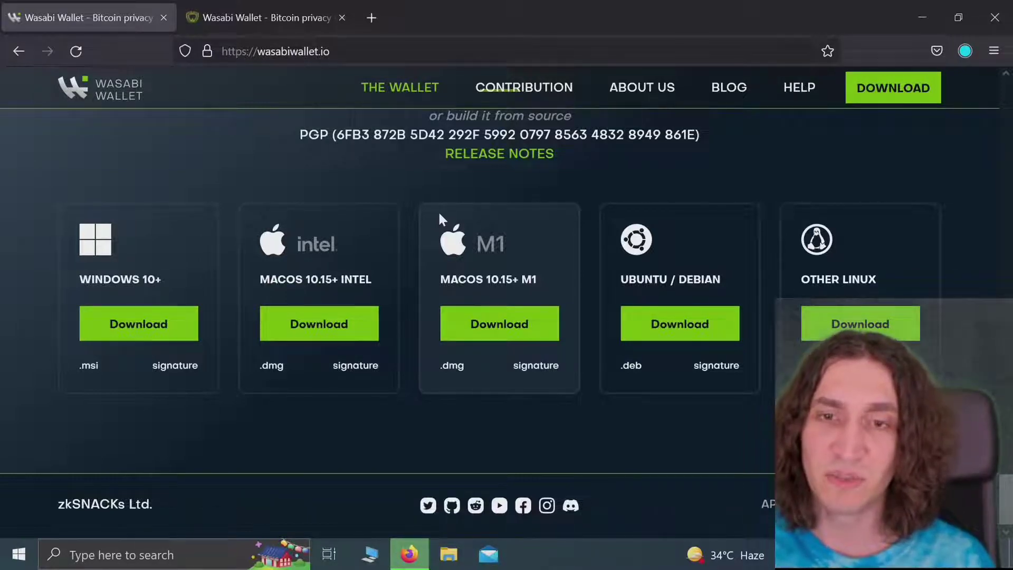
Step: Run Wasabi-2.0.0.msi from Firefox's downloads, accepting the executable-file warning, then return to Firefox
{"action": "left_click", "coordinate": [973, 51]}
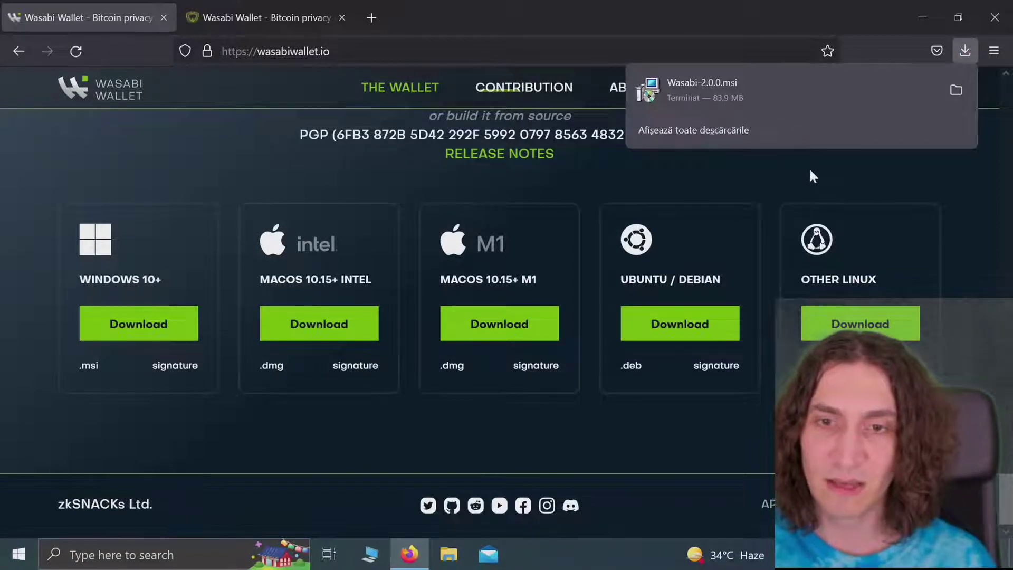
{"action": "left_click", "coordinate": [830, 99]}
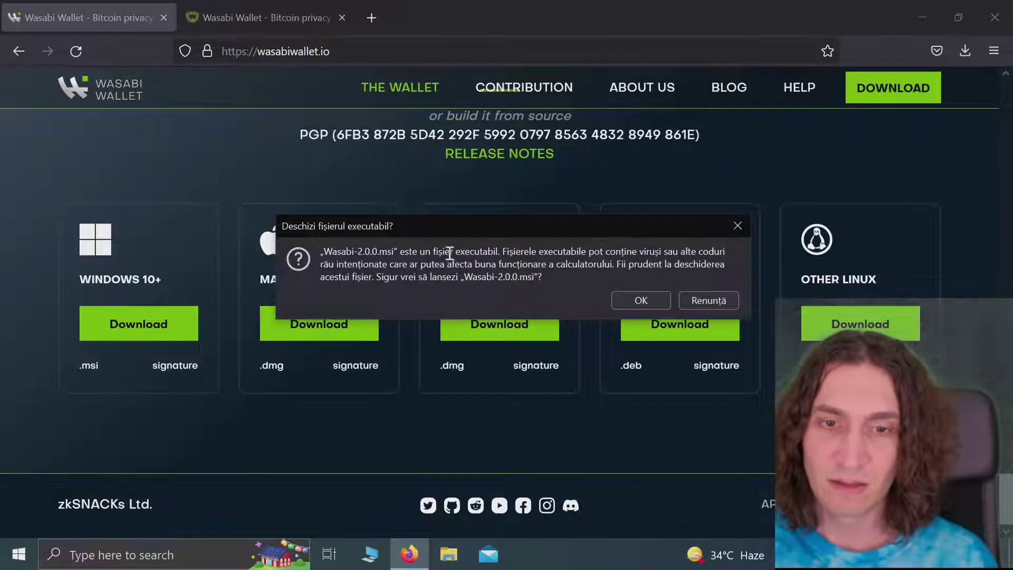
{"action": "left_click_drag", "start_coordinate": [449, 253], "coordinate": [550, 278]}
{"action": "left_click", "coordinate": [549, 278]}
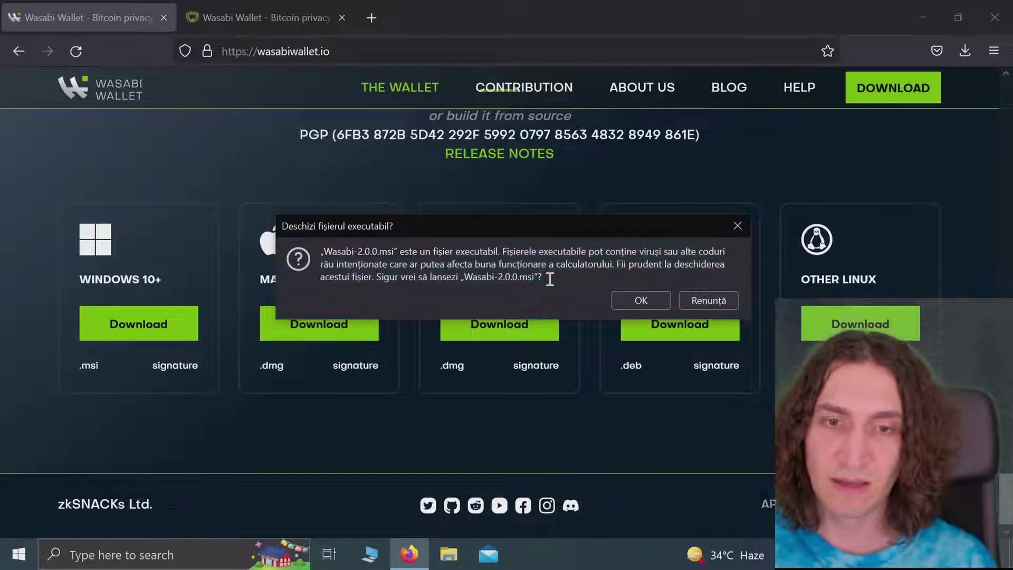
{"action": "left_click", "coordinate": [647, 298]}
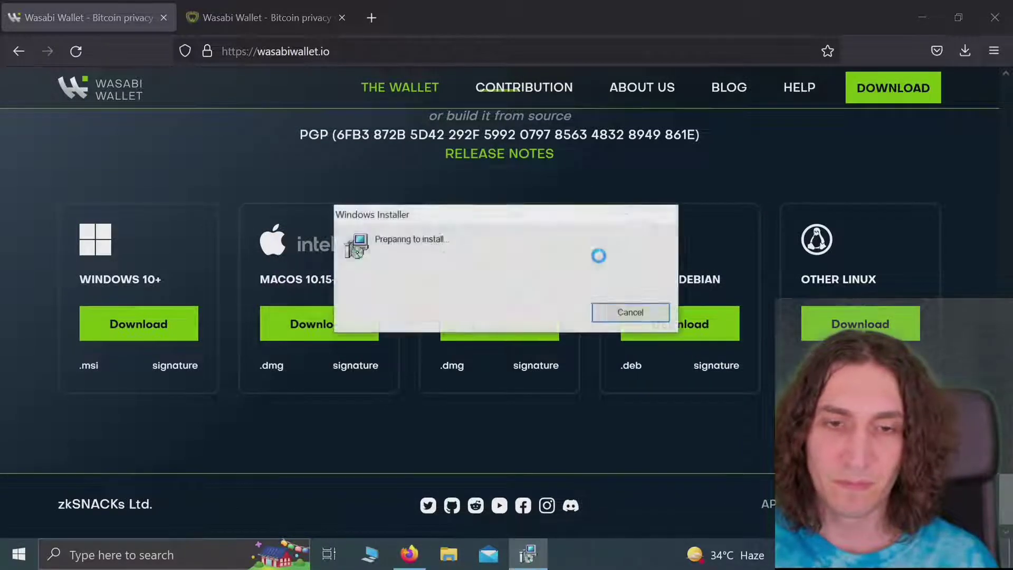
{"action": "left_click", "coordinate": [220, 263]}
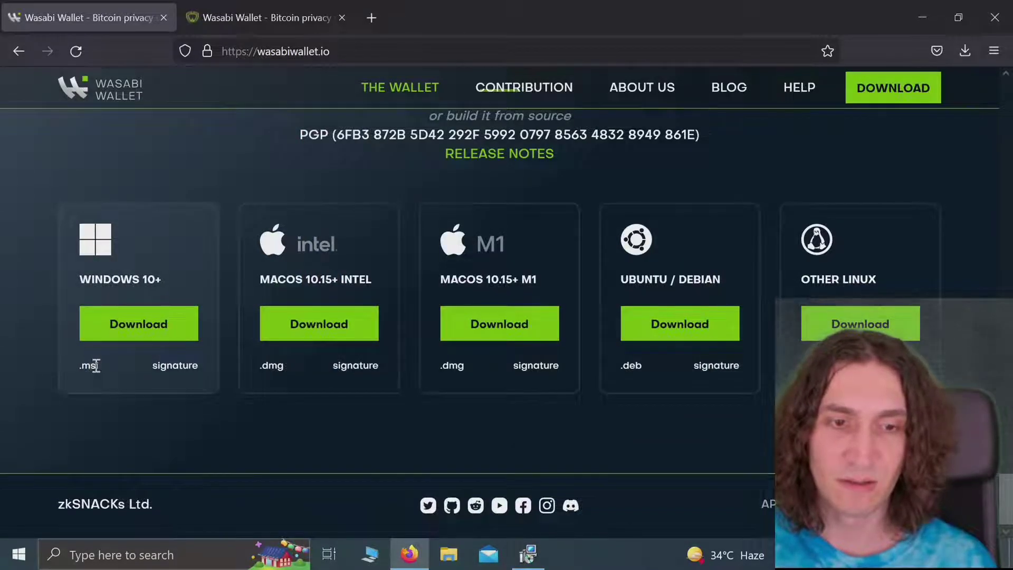
Step: Download Wasabi-2.0.0.msi.asc and open it in Kleopatra to check the installer's signature
{"action": "left_click", "coordinate": [176, 366]}
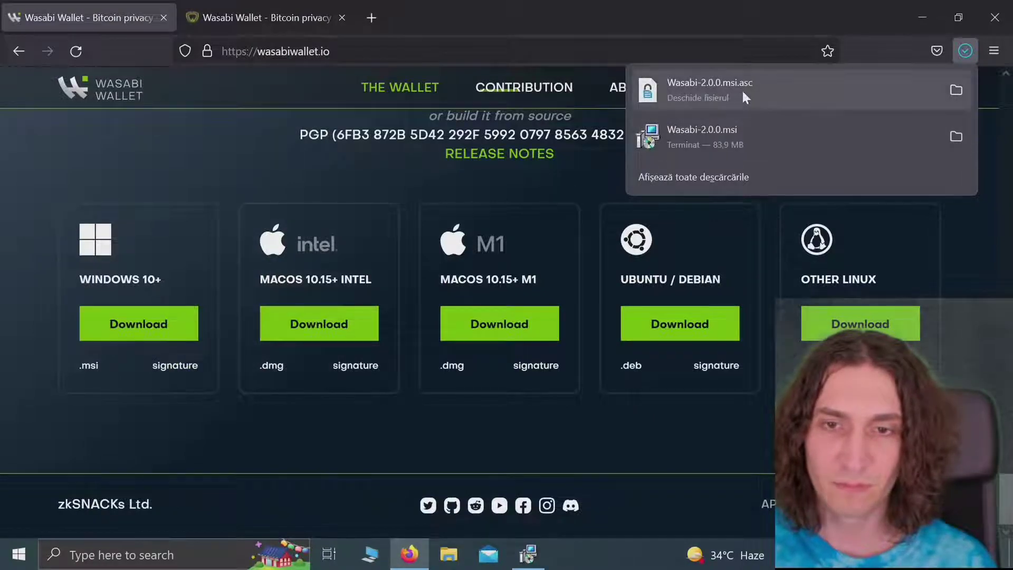
{"action": "left_click", "coordinate": [743, 90]}
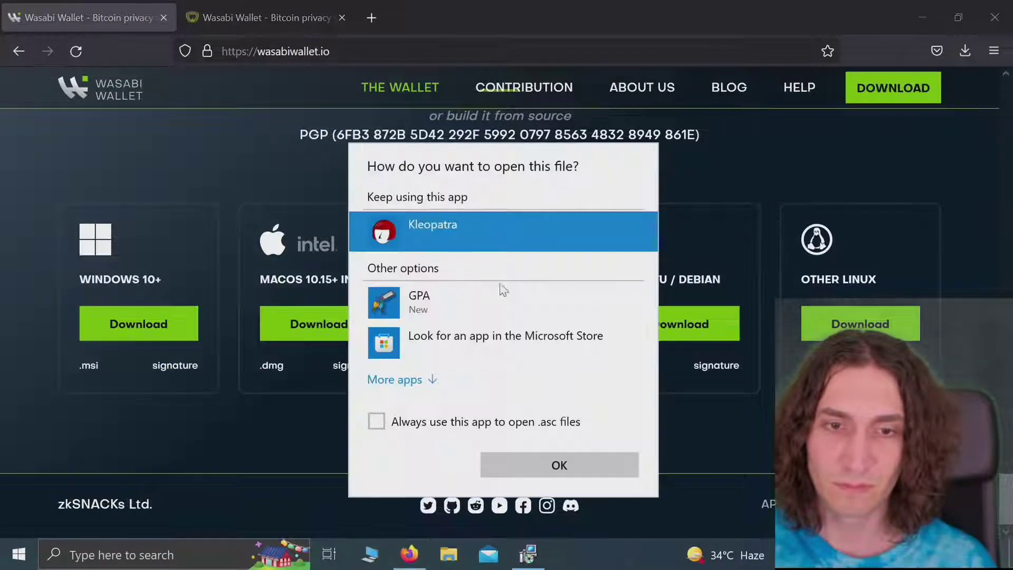
{"action": "left_click", "coordinate": [526, 461]}
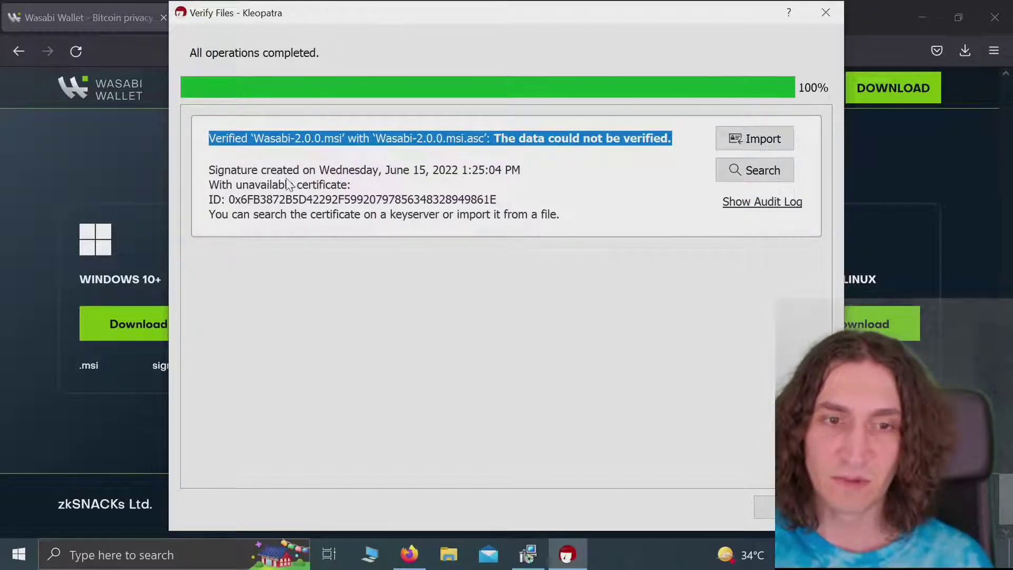
{"action": "double_click", "coordinate": [251, 204]}
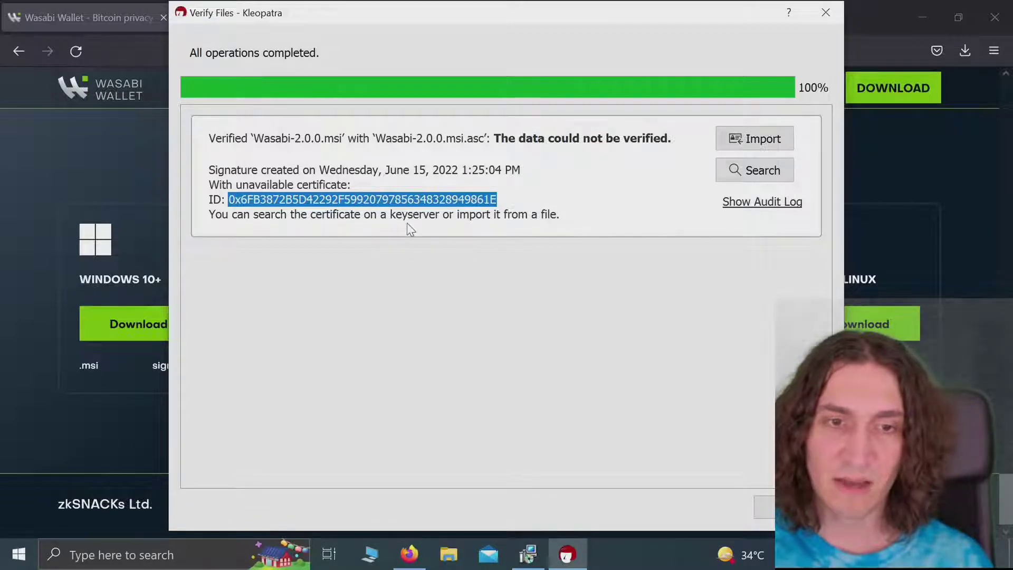
Step: Return to the Wasabi download page and look over the Windows .msi download card
{"action": "left_click", "coordinate": [132, 232]}
{"action": "scroll", "coordinate": [242, 229], "scroll_direction": "up", "scroll_amount": 3}
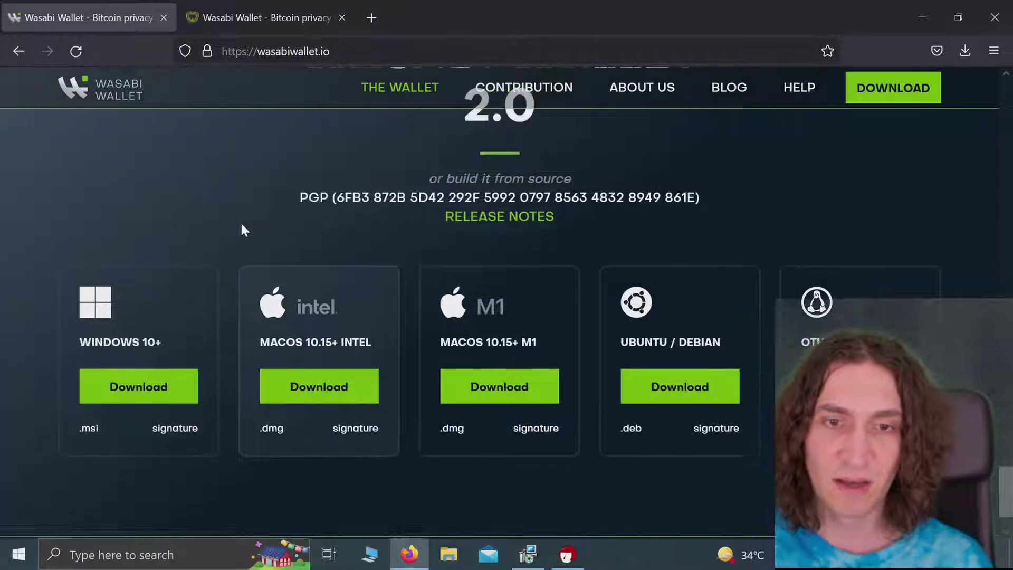
{"action": "scroll", "coordinate": [241, 226], "scroll_direction": "up", "scroll_amount": 3}
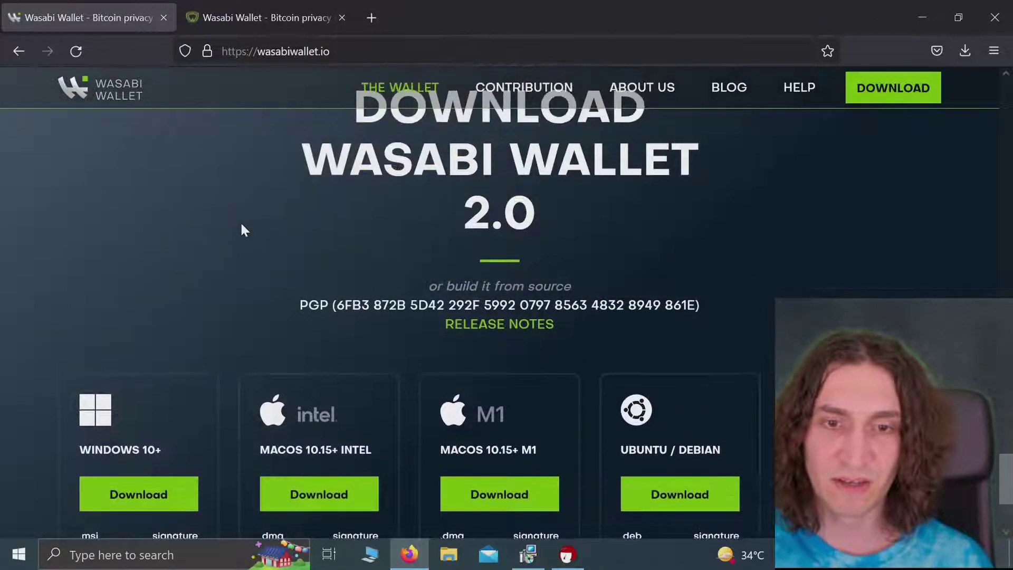
{"action": "scroll", "coordinate": [334, 264], "scroll_direction": "down", "scroll_amount": 6}
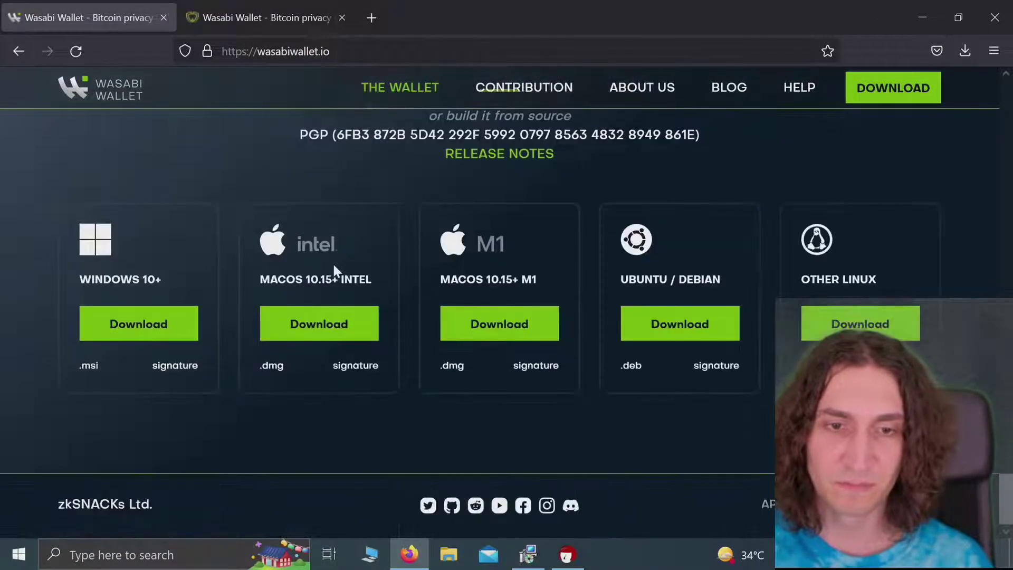
{"action": "left_click_drag", "start_coordinate": [79, 365], "coordinate": [100, 365]}
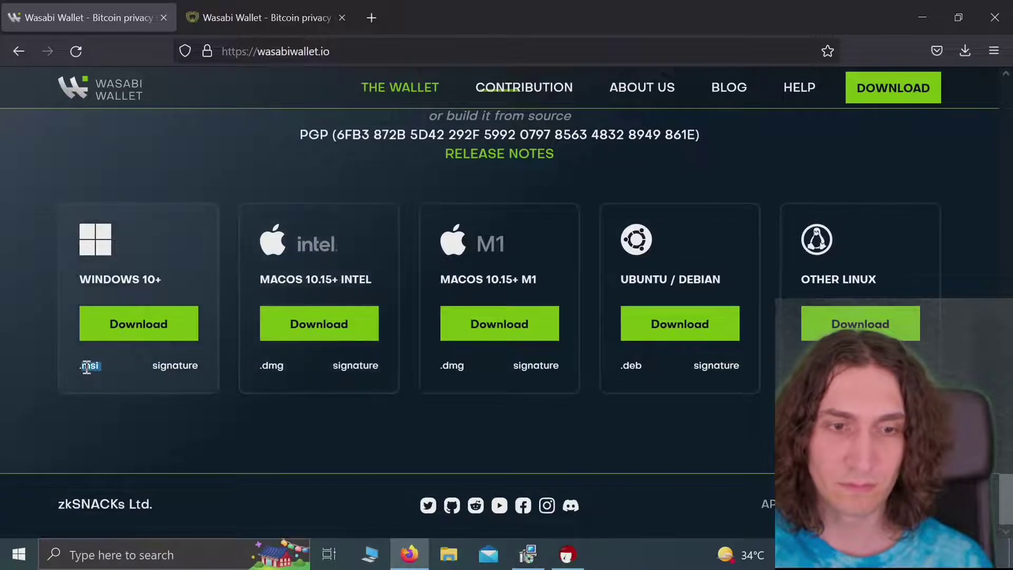
{"action": "left_click", "coordinate": [242, 325]}
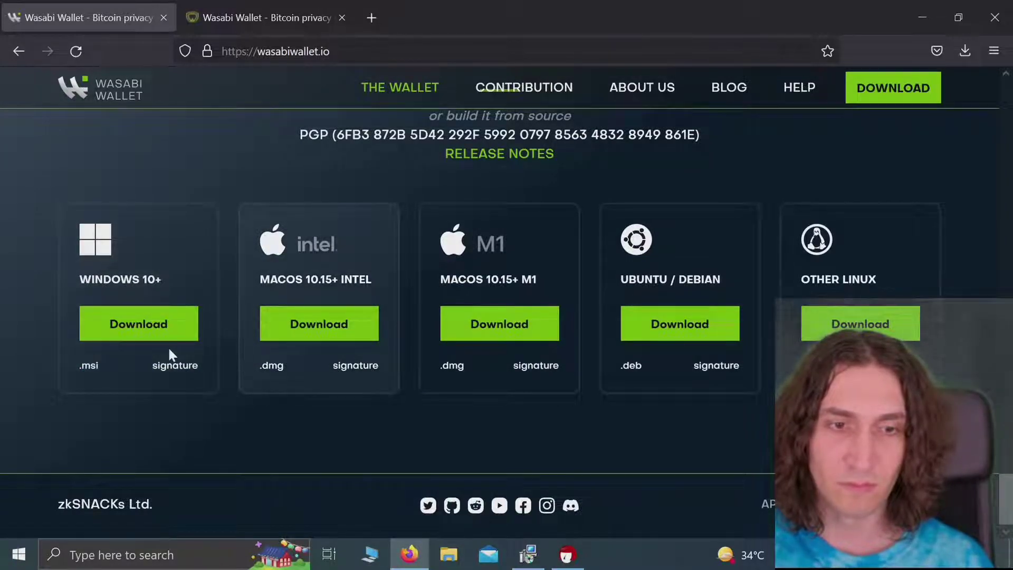
{"action": "scroll", "coordinate": [263, 298], "scroll_direction": "up", "scroll_amount": 10}
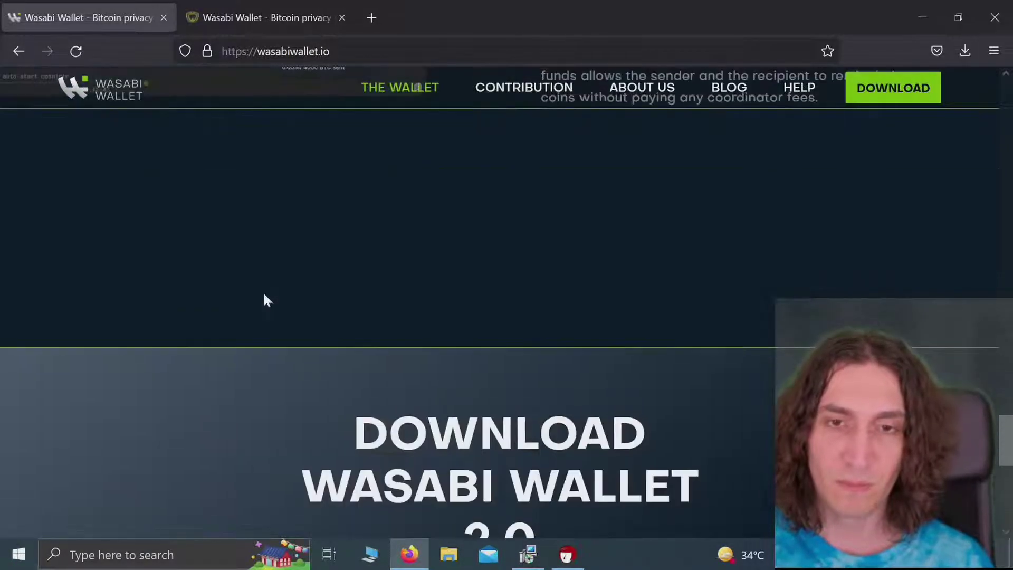
{"action": "scroll", "coordinate": [264, 298], "scroll_direction": "up", "scroll_amount": 10}
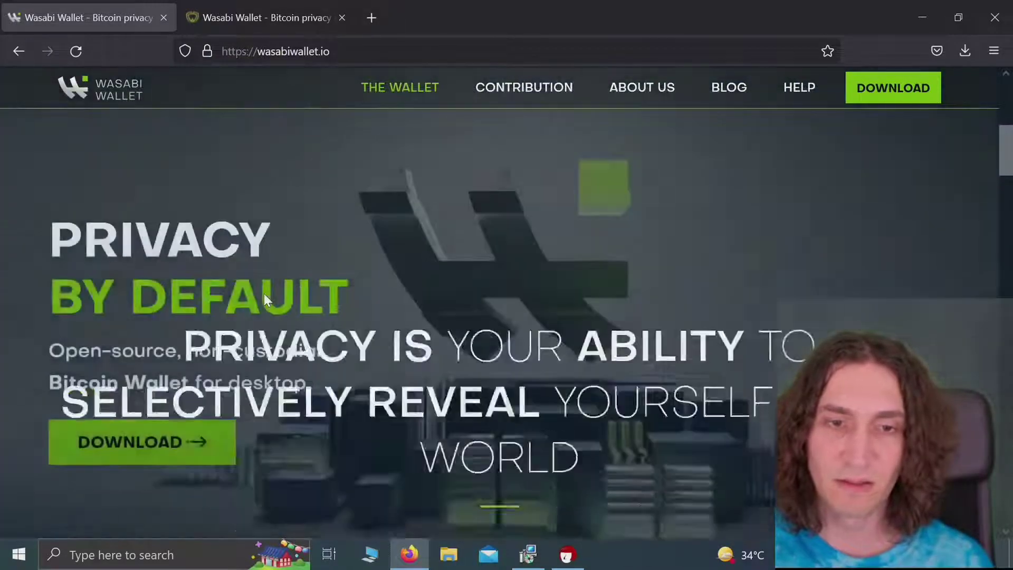
{"action": "scroll", "coordinate": [264, 298], "scroll_direction": "down", "scroll_amount": 5}
{"action": "scroll", "coordinate": [262, 291], "scroll_direction": "down", "scroll_amount": 8}
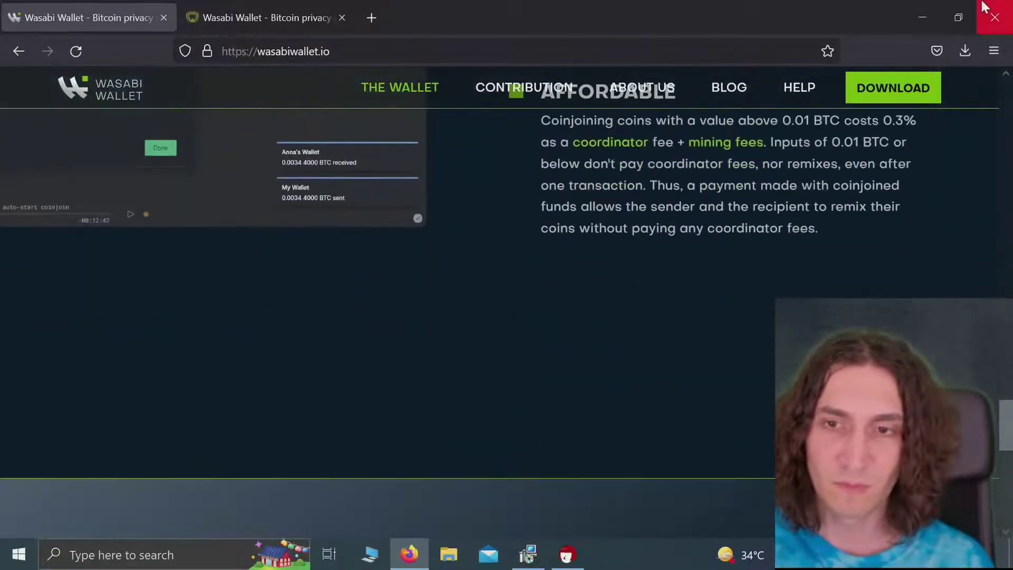
Step: Show Wasabi-2.0.0.msi in its Downloads folder from Firefox's downloads list
{"action": "left_click", "coordinate": [935, 48]}
{"action": "left_click", "coordinate": [966, 50]}
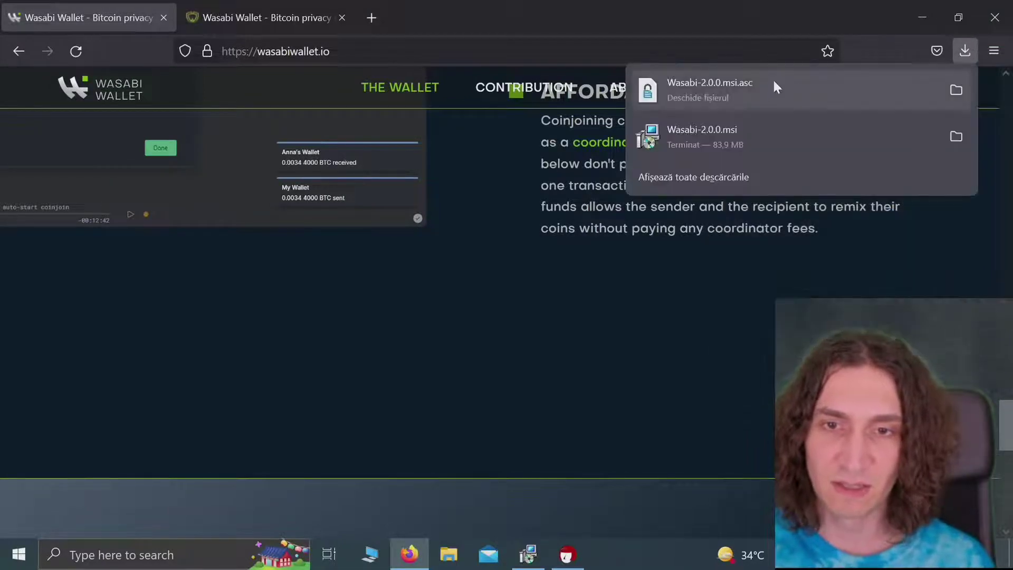
{"action": "right_click", "coordinate": [728, 134]}
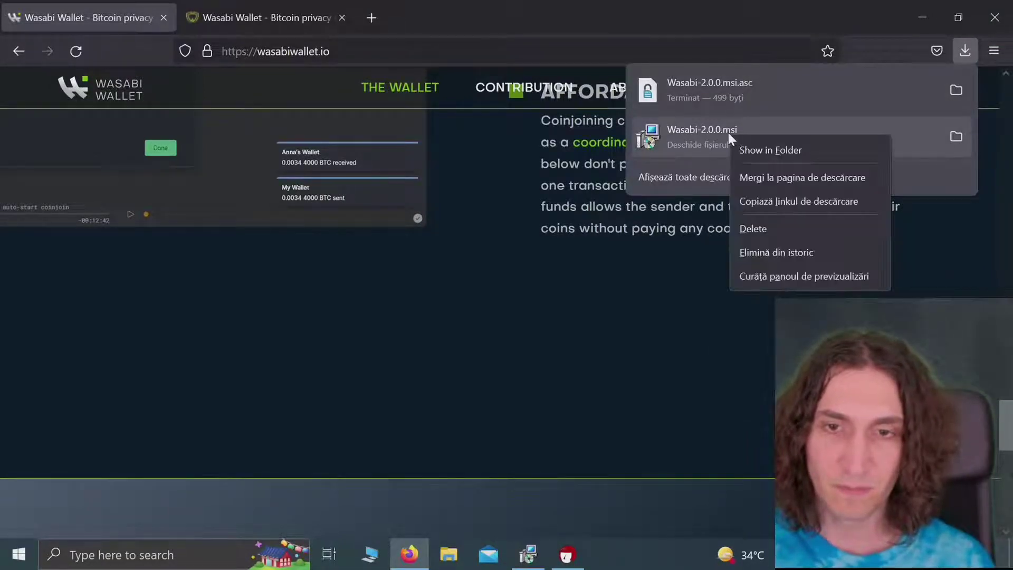
{"action": "left_click", "coordinate": [749, 149]}
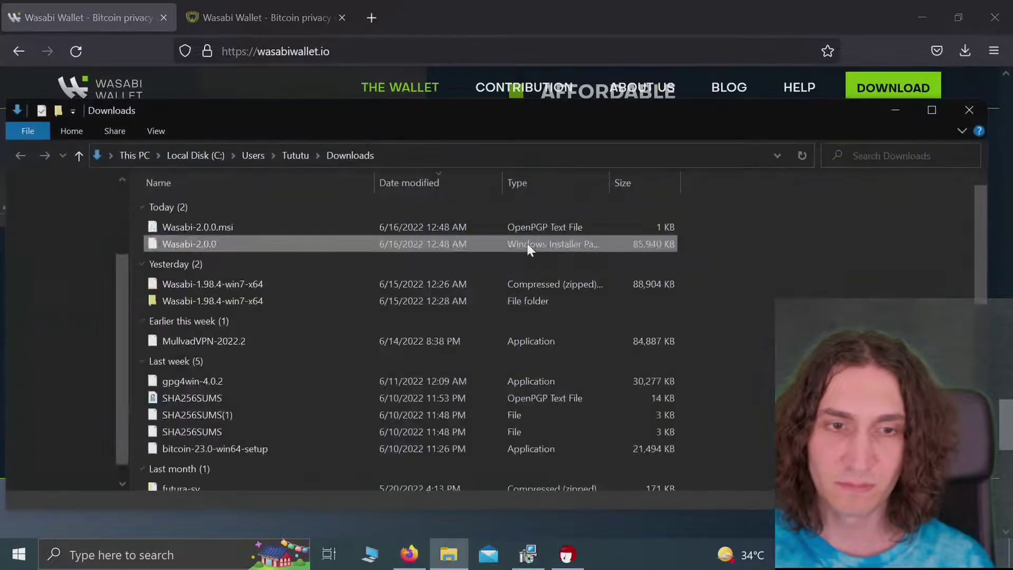
Step: Check the Wasabi-2.0.0 installer's zkSNACKs Limited digital signature details and its full certificate serial number
{"action": "right_click", "coordinate": [204, 247]}
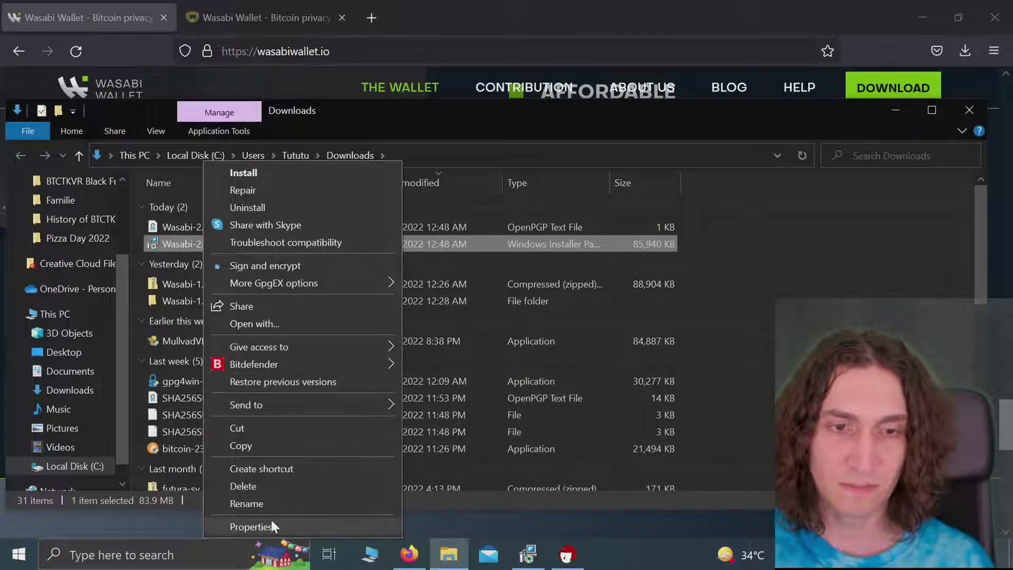
{"action": "left_click", "coordinate": [270, 519]}
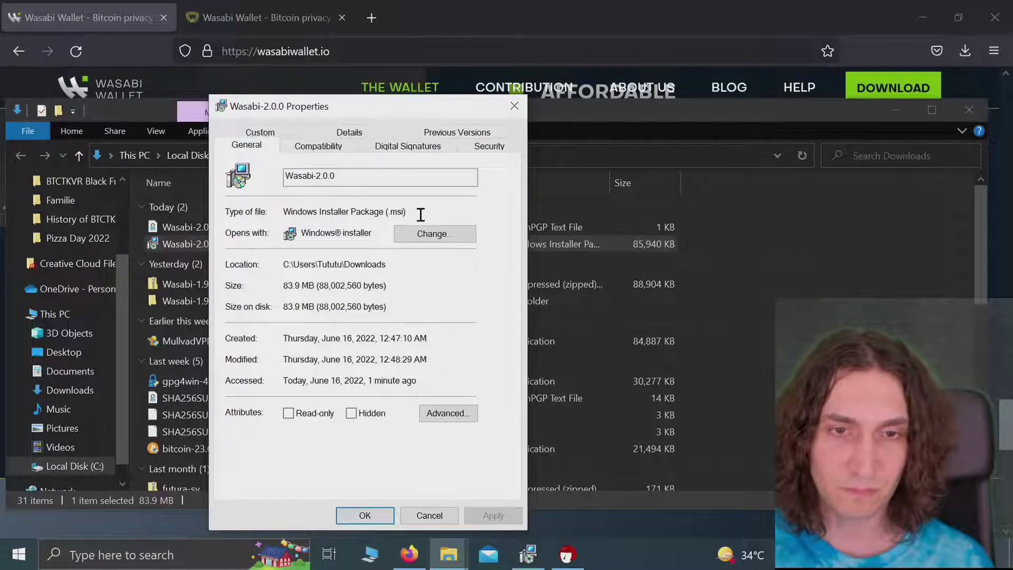
{"action": "left_click", "coordinate": [421, 155]}
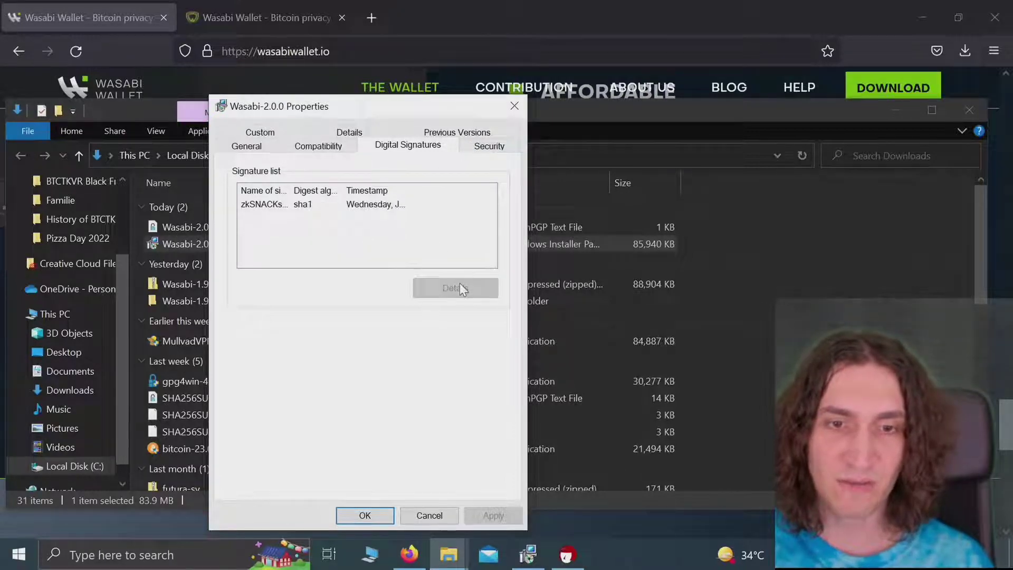
{"action": "left_click", "coordinate": [367, 210]}
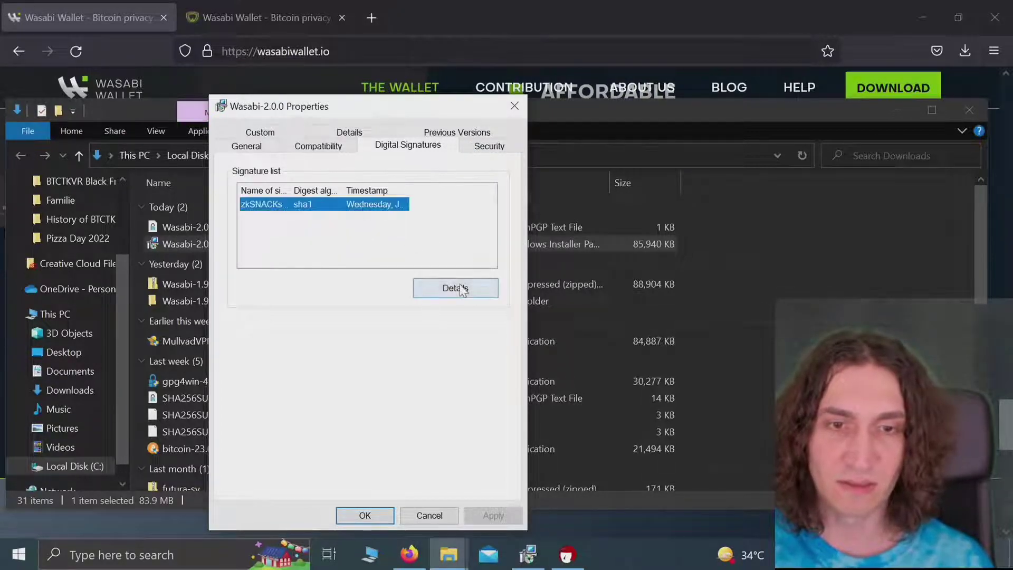
{"action": "left_click", "coordinate": [459, 288]}
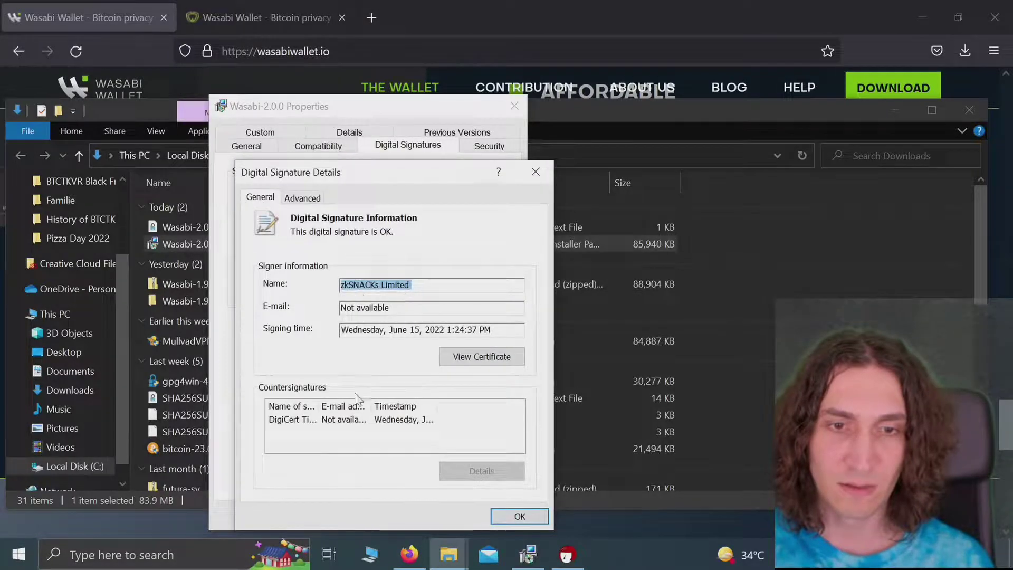
{"action": "left_click", "coordinate": [310, 203]}
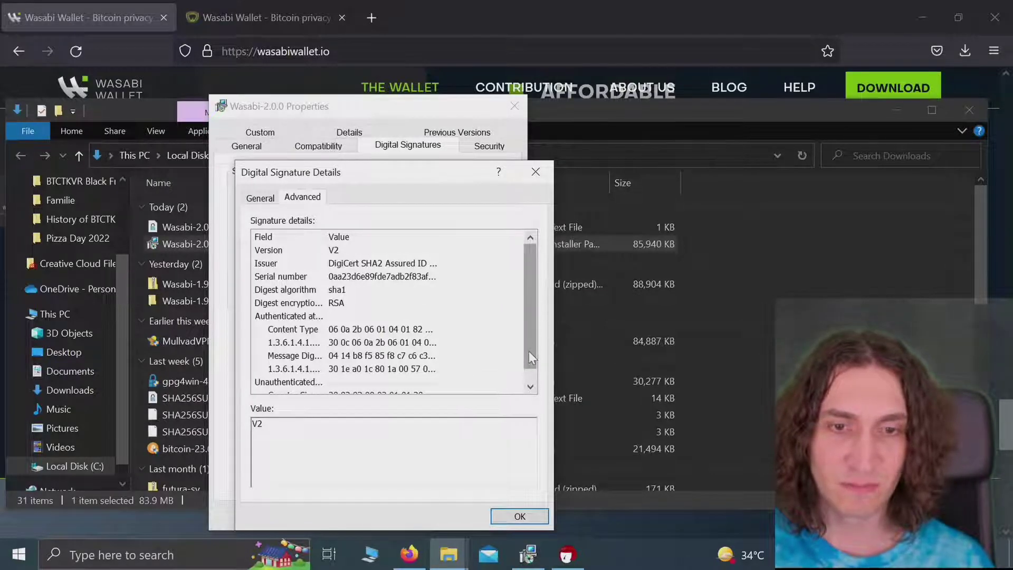
{"action": "left_click_drag", "start_coordinate": [528, 350], "coordinate": [521, 401]}
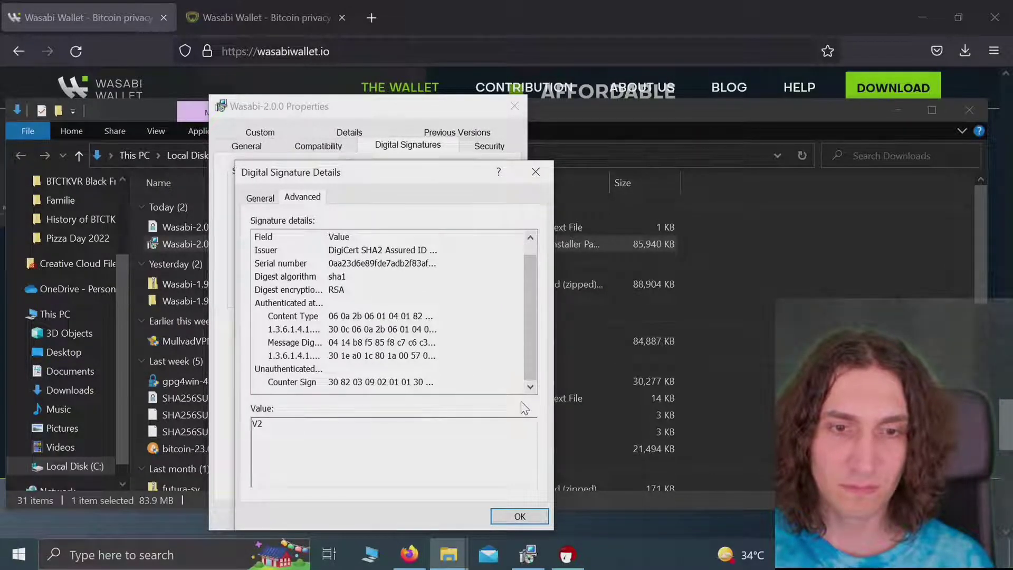
{"action": "left_click", "coordinate": [355, 263]}
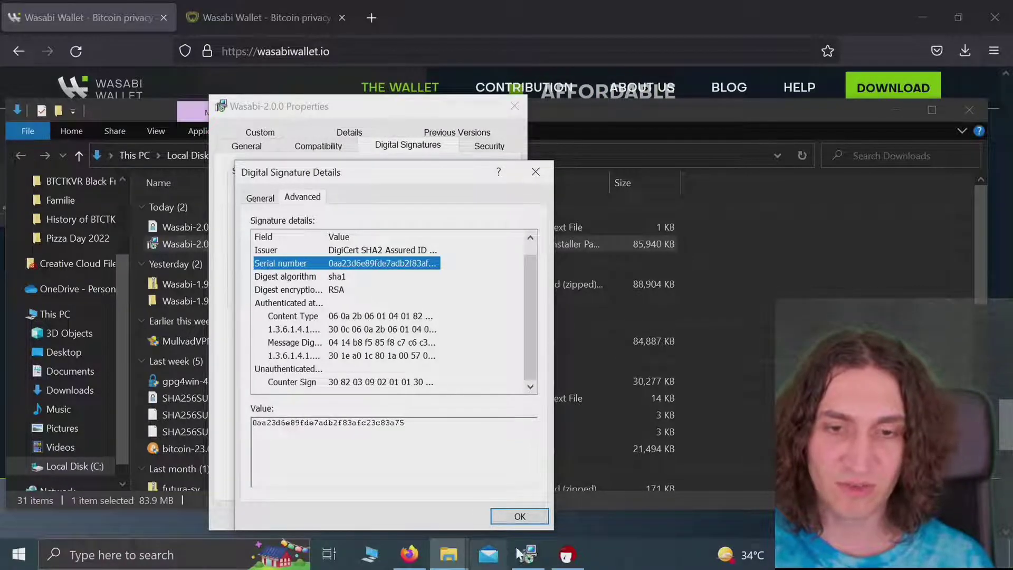
Step: Read Kleopatra's audit log for the missing public key behind the RSA signing key, then return to Downloads
{"action": "mouse_move", "coordinate": [567, 554]}
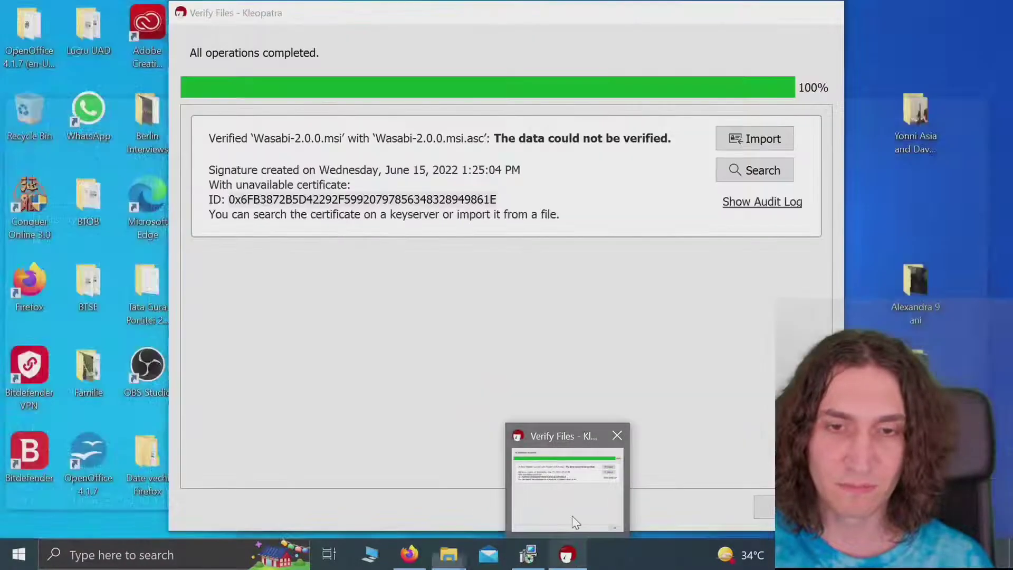
{"action": "left_click", "coordinate": [571, 515]}
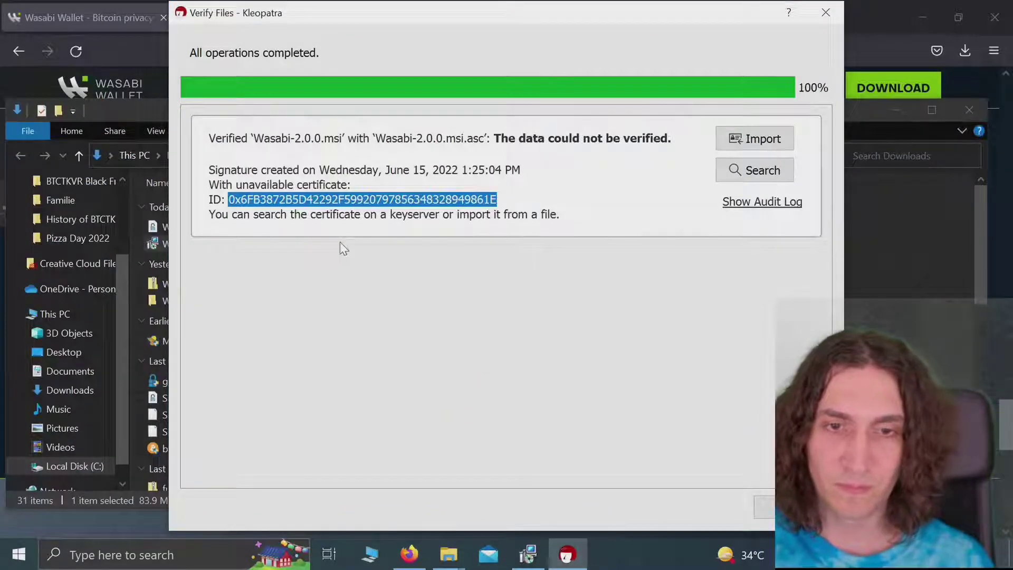
{"action": "left_click", "coordinate": [744, 206]}
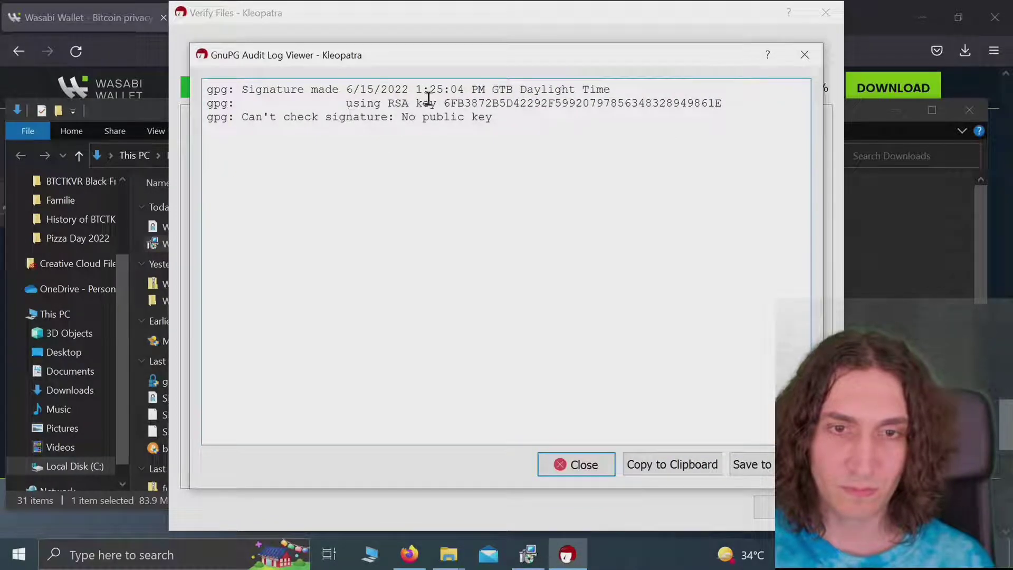
{"action": "left_click_drag", "start_coordinate": [437, 104], "coordinate": [620, 105]}
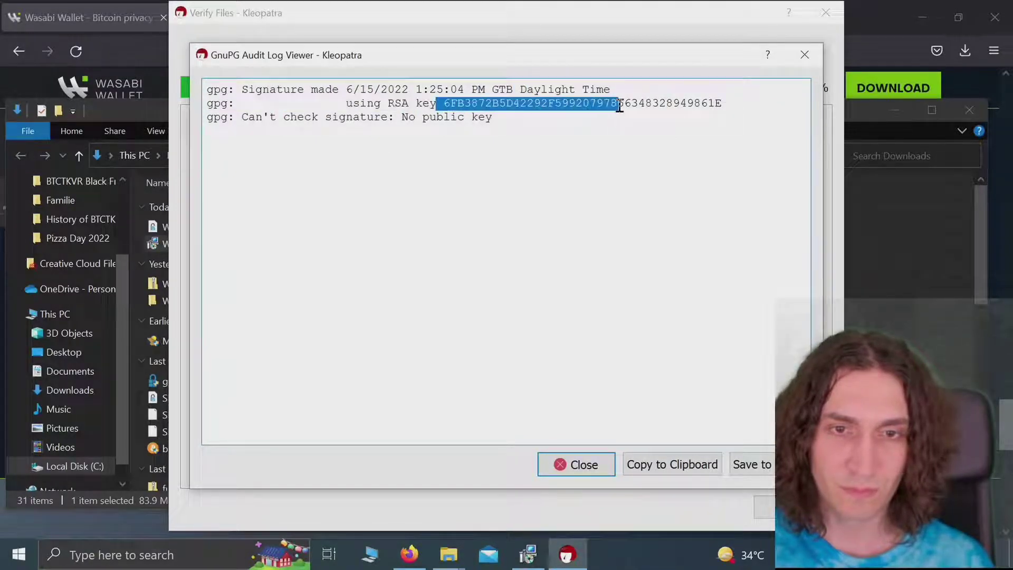
{"action": "left_click", "coordinate": [577, 463]}
{"action": "left_click", "coordinate": [576, 464]}
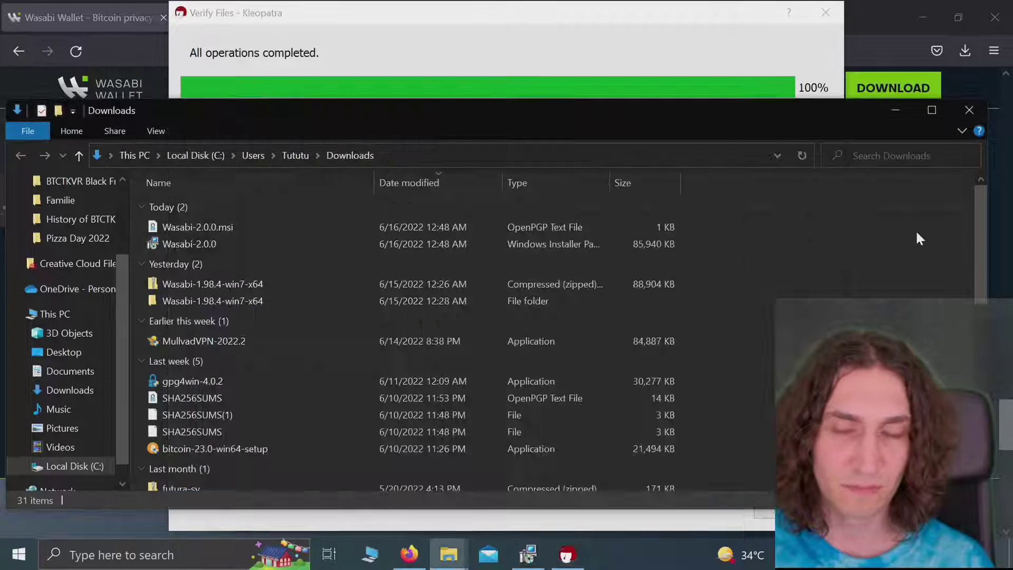
{"action": "left_click", "coordinate": [916, 229]}
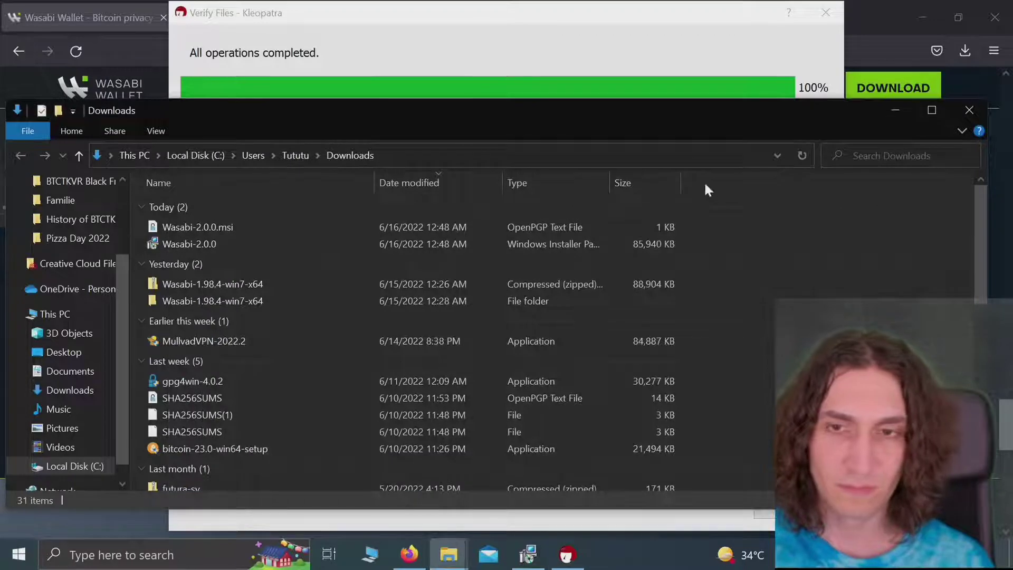
Step: Minimize Explorer and scroll wasabiwallet.io to the Wasabi Wallet 2.0 downloads showing the PGP fingerprint ending 861E
{"action": "left_click", "coordinate": [892, 113]}
{"action": "left_click", "coordinate": [901, 267]}
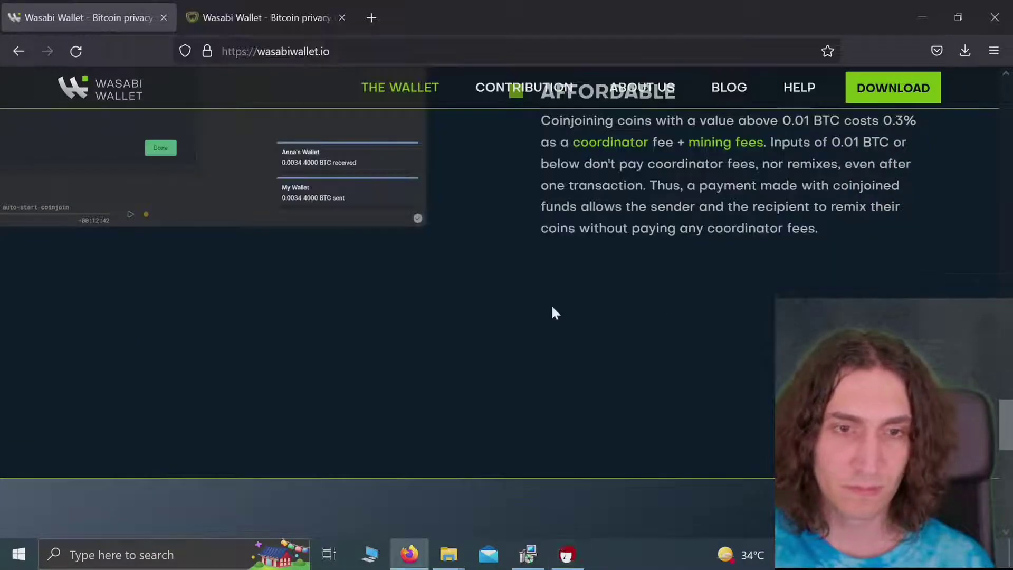
{"action": "scroll", "coordinate": [548, 310], "scroll_direction": "down", "scroll_amount": 5}
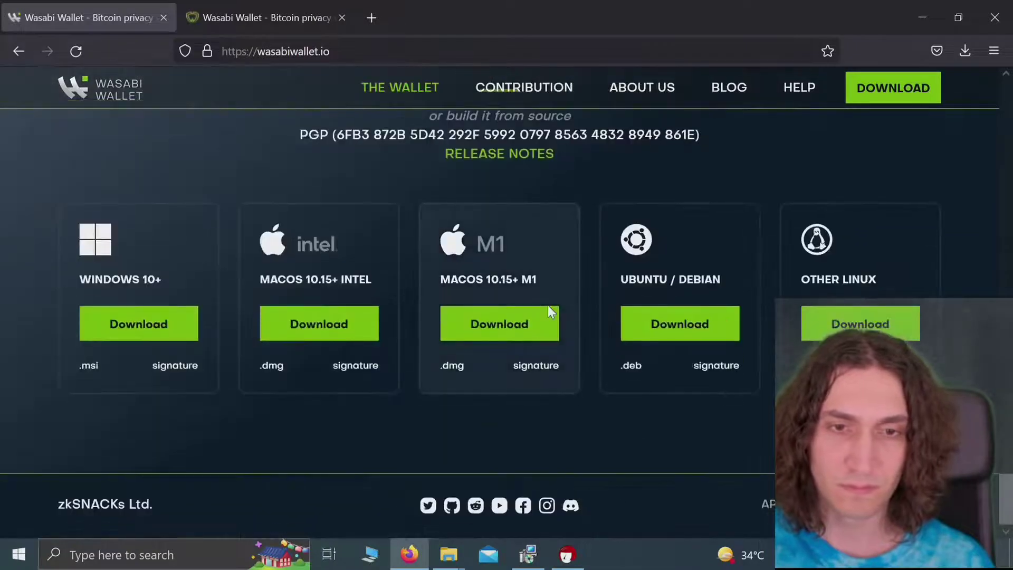
{"action": "scroll", "coordinate": [548, 311], "scroll_direction": "up", "scroll_amount": 8}
{"action": "scroll", "coordinate": [547, 310], "scroll_direction": "up", "scroll_amount": 6}
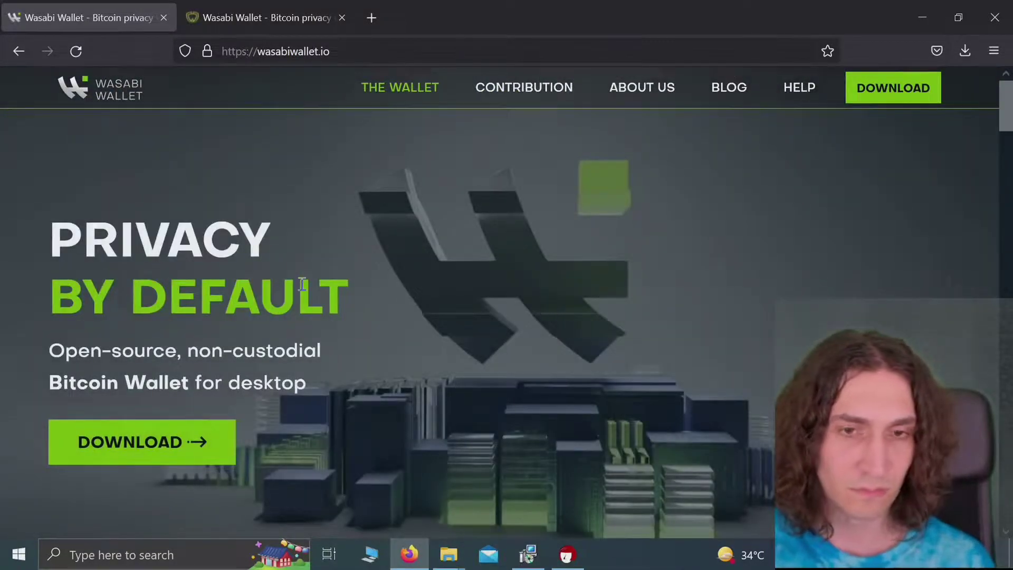
{"action": "scroll", "coordinate": [302, 285], "scroll_direction": "down", "scroll_amount": 15}
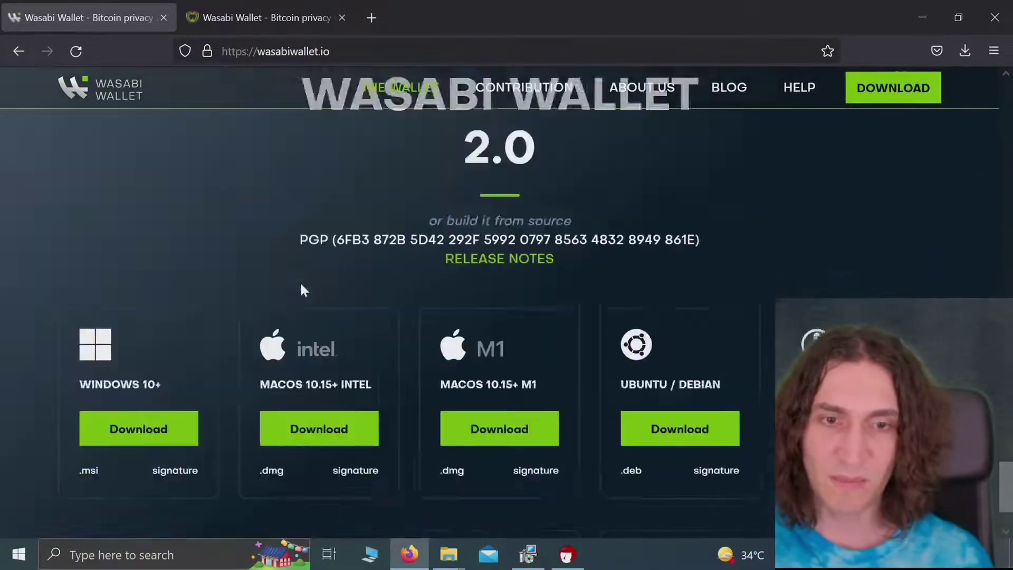
{"action": "scroll", "coordinate": [302, 284], "scroll_direction": "down", "scroll_amount": 2}
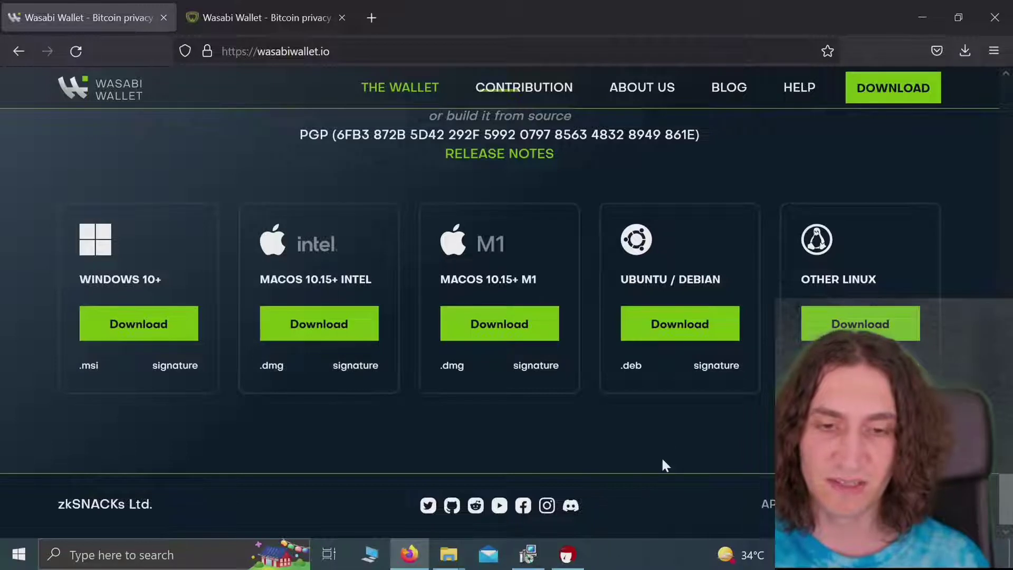
Step: Run the Wasabi Wallet setup past the welcome page to Install, and expand the UAC prompt's details
{"action": "left_click", "coordinate": [529, 555]}
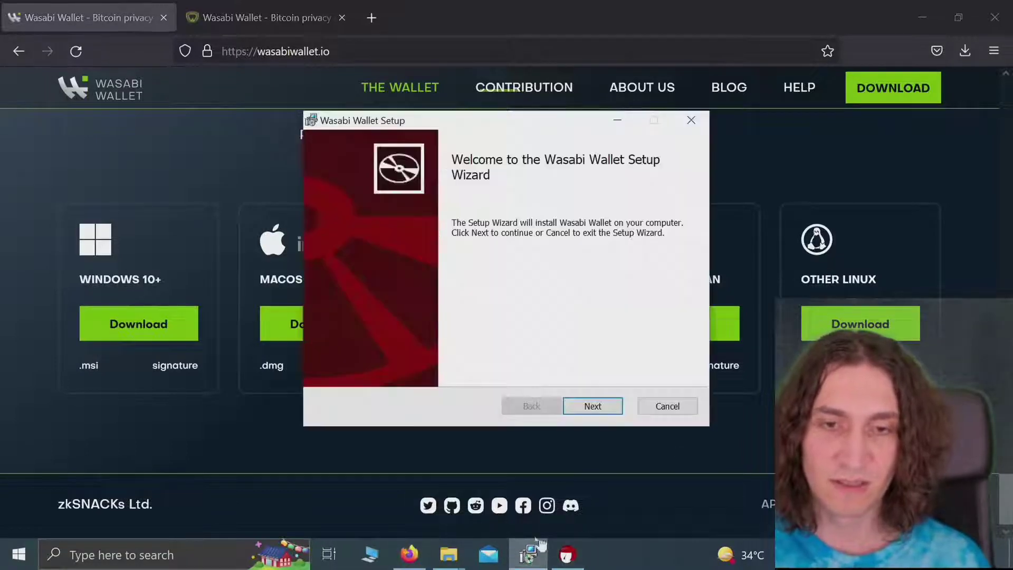
{"action": "left_click", "coordinate": [598, 411]}
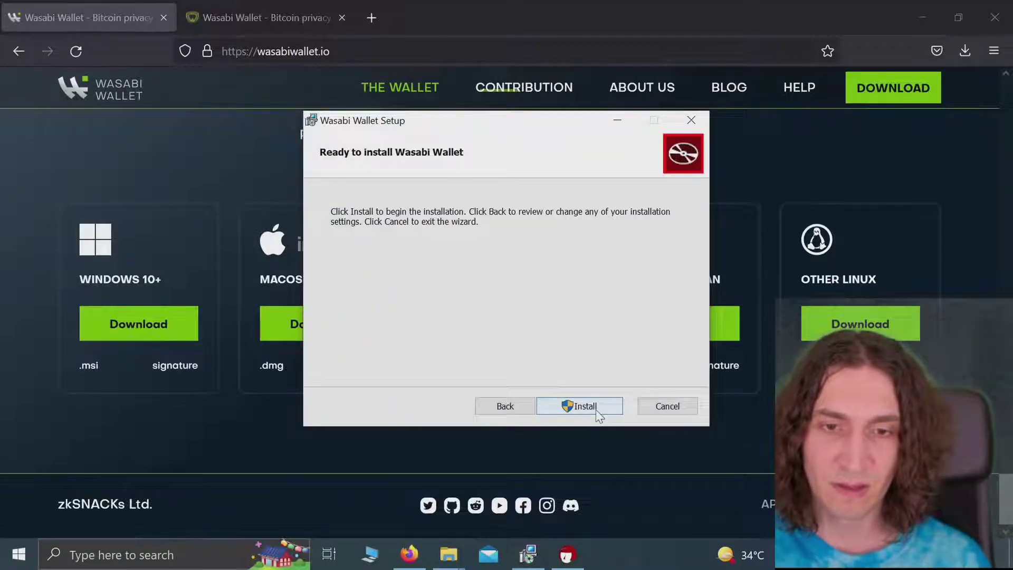
{"action": "left_click", "coordinate": [597, 412]}
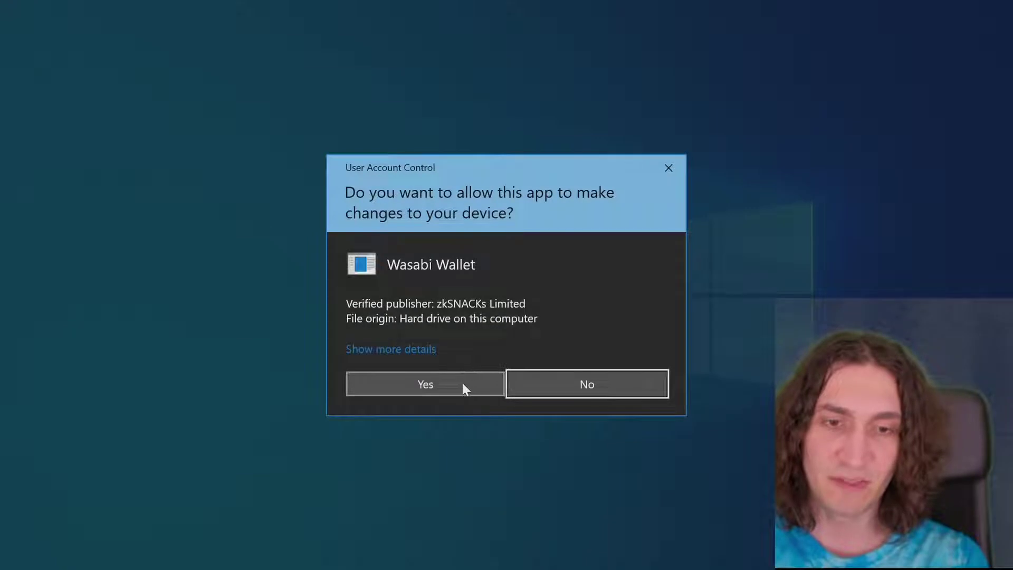
{"action": "left_click", "coordinate": [405, 351]}
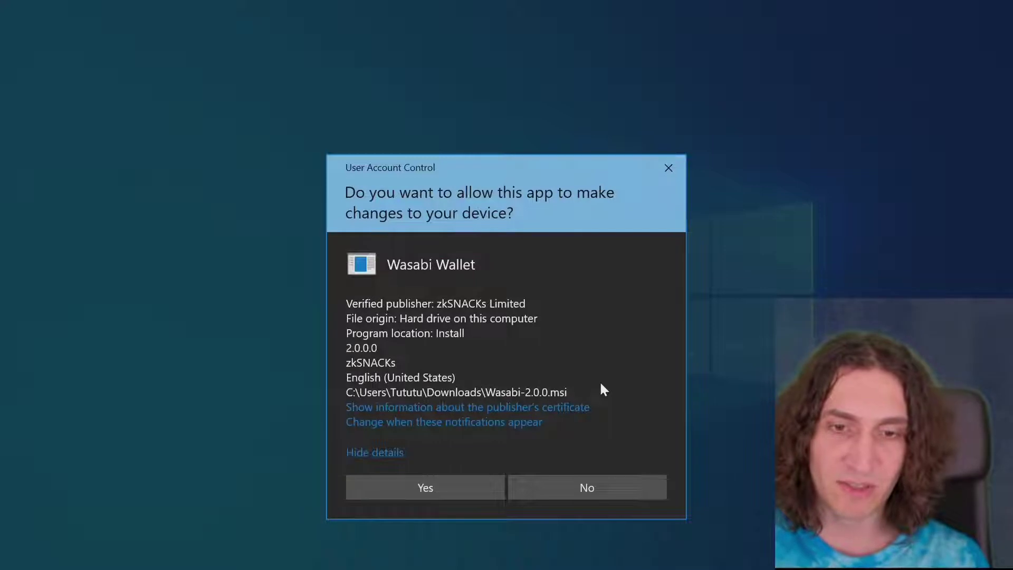
Step: Open the zkSNACKs Limited signing certificate and review its detail fields
{"action": "left_click", "coordinate": [556, 409]}
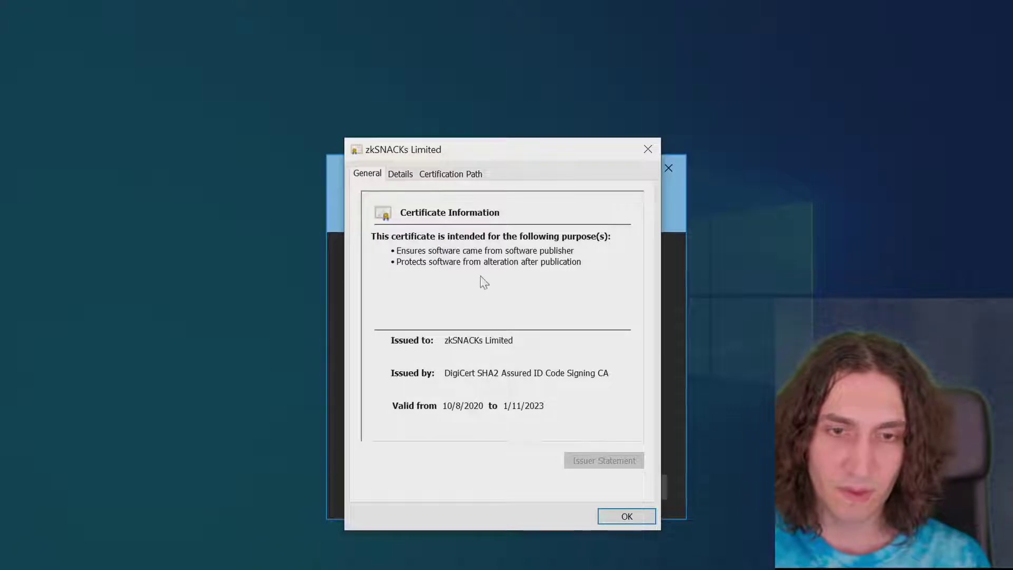
{"action": "left_click", "coordinate": [402, 176]}
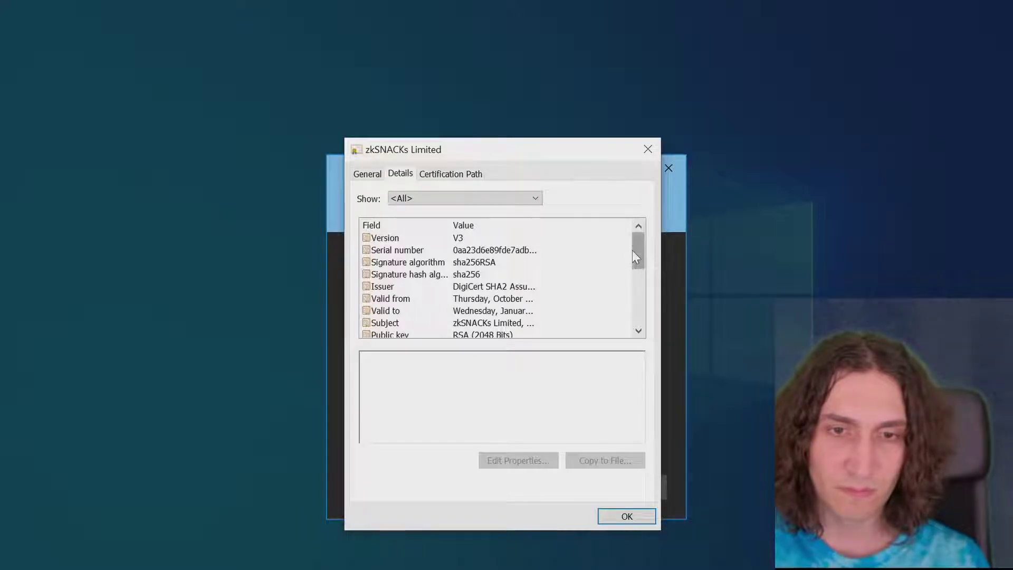
{"action": "left_click_drag", "start_coordinate": [630, 251], "coordinate": [629, 318]}
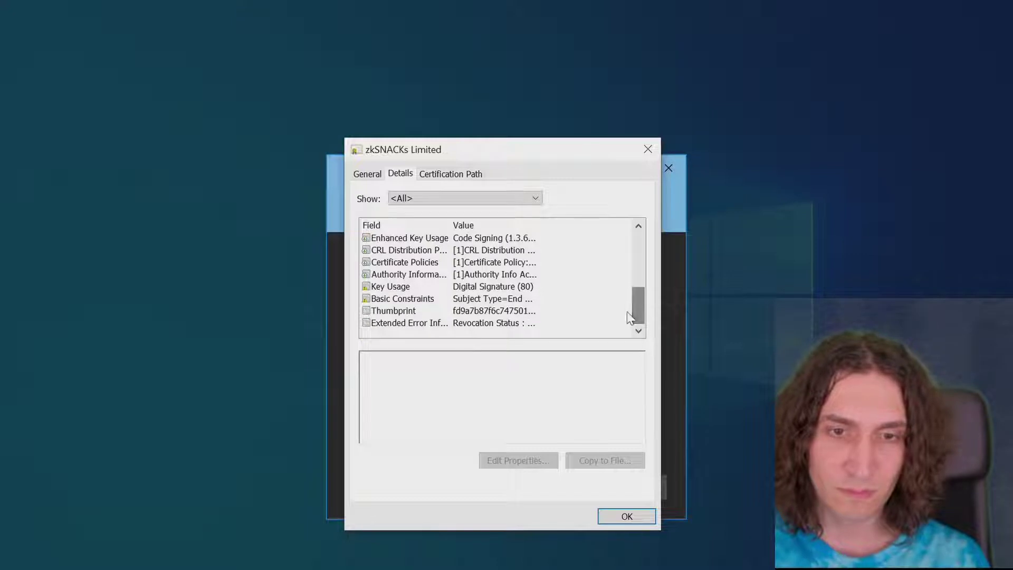
Step: Inspect each certificate in the chain: zkSNACKs Limited, DigiCert SHA2 Assured ID Code Signing CA, and the DigiCert root
{"action": "left_click", "coordinate": [449, 179]}
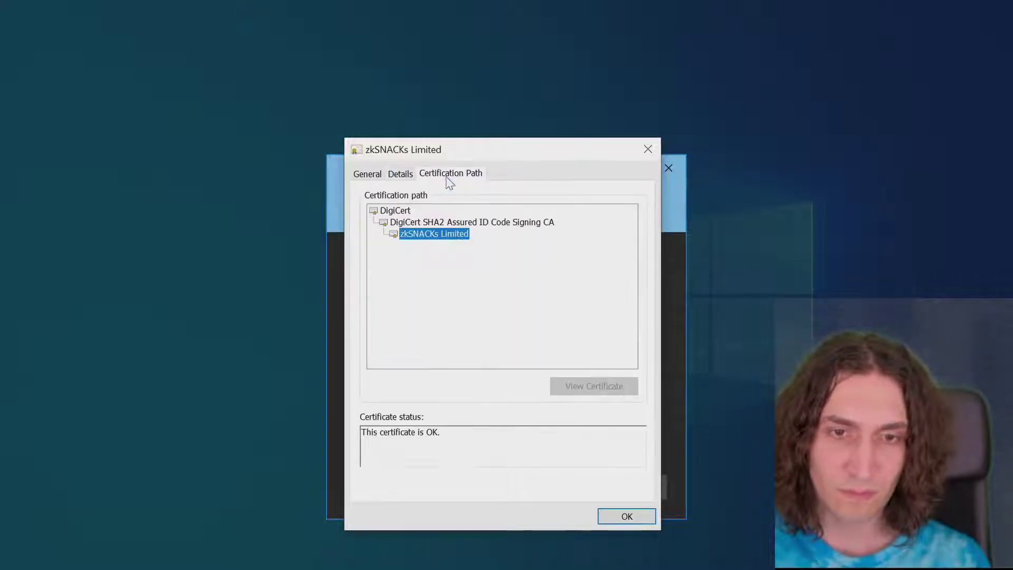
{"action": "left_click", "coordinate": [449, 221]}
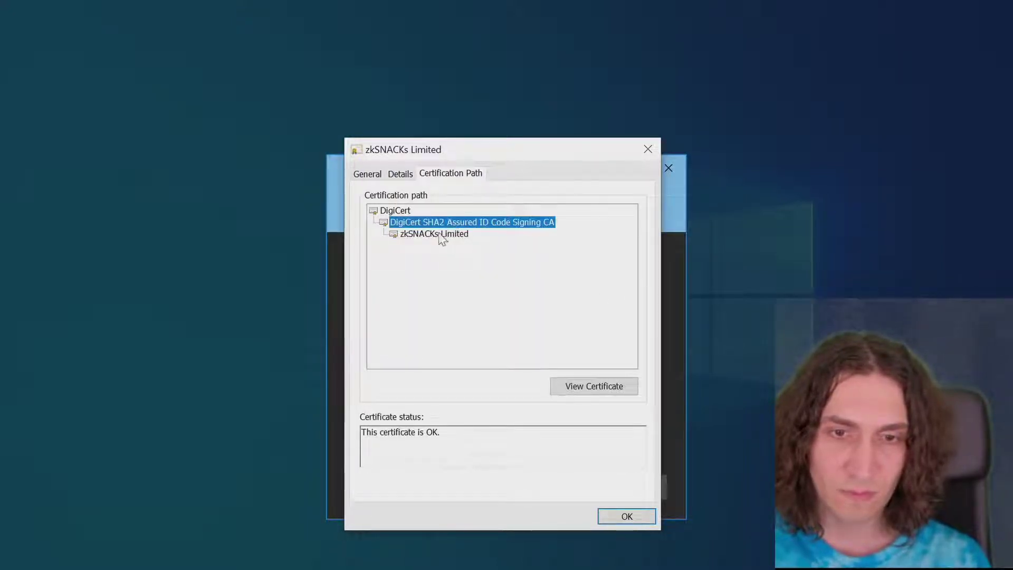
{"action": "left_click", "coordinate": [441, 236]}
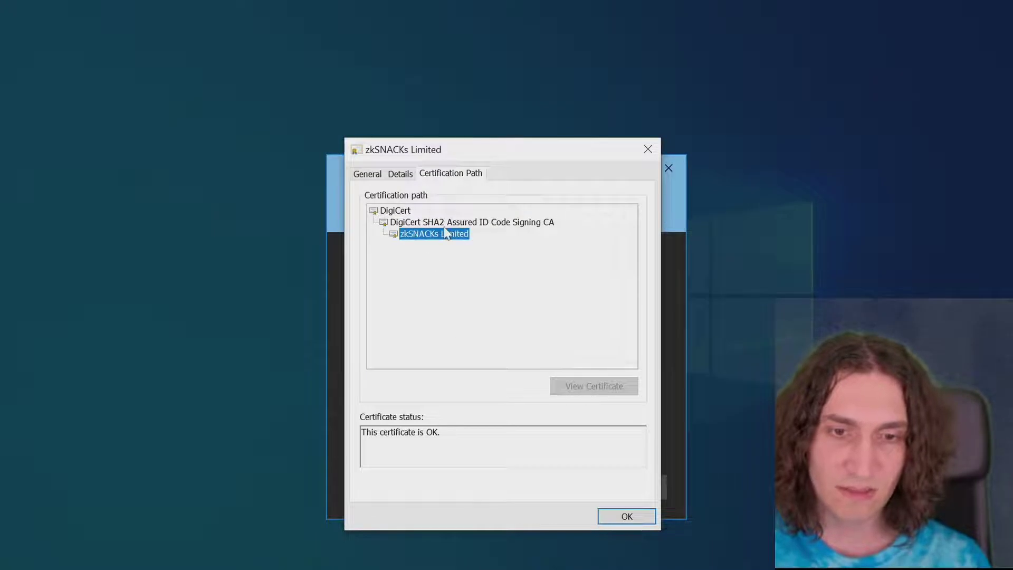
{"action": "left_click", "coordinate": [437, 224]}
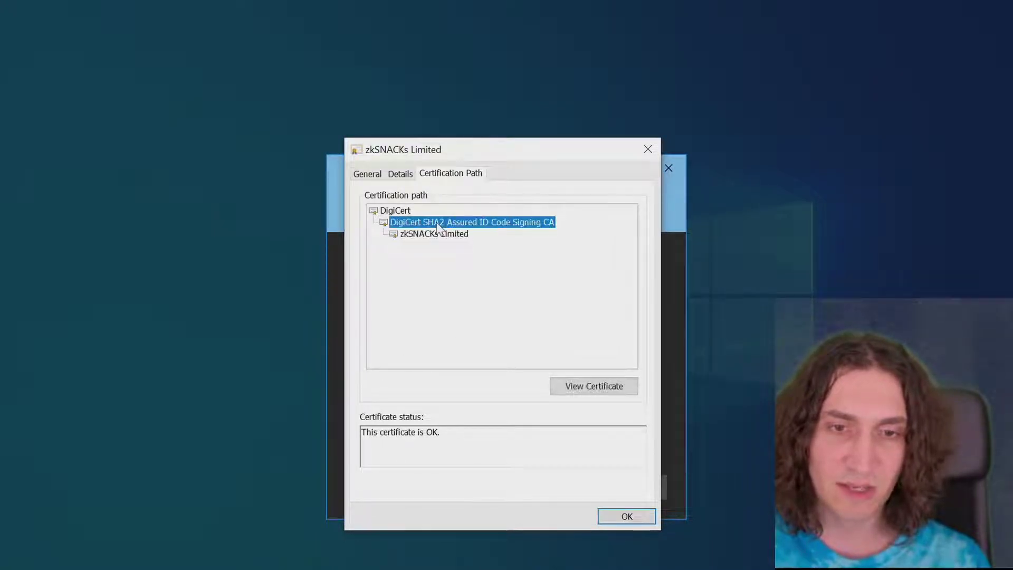
{"action": "left_click", "coordinate": [401, 211]}
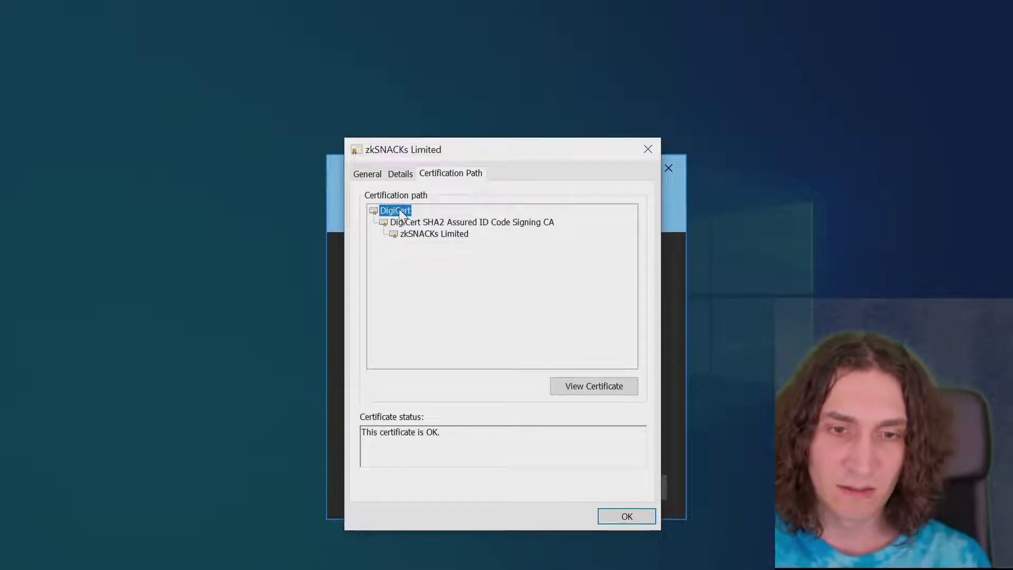
Step: Confirm the sha256RSA signature algorithm and hash fields, close the certificate, and allow the installer to proceed
{"action": "left_click", "coordinate": [401, 175]}
{"action": "scroll", "coordinate": [537, 281], "scroll_direction": "up", "scroll_amount": 4}
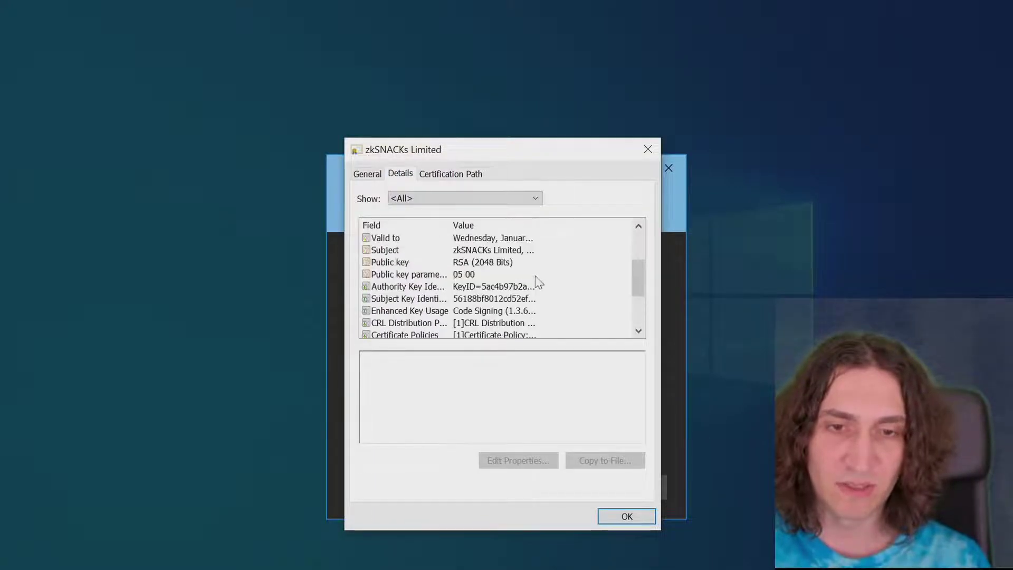
{"action": "left_click", "coordinate": [536, 274]}
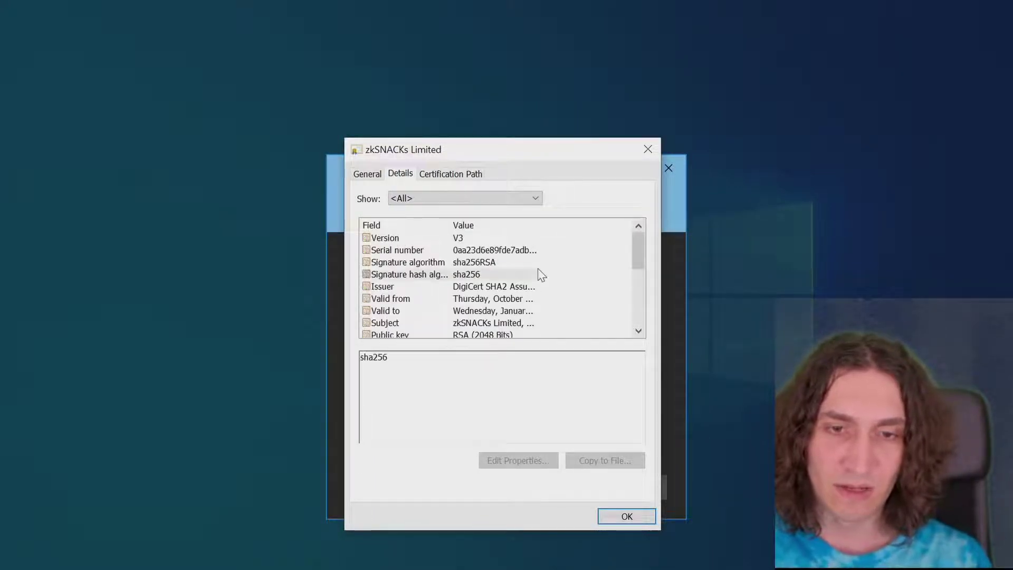
{"action": "left_click", "coordinate": [488, 263]}
{"action": "scroll", "coordinate": [488, 264], "scroll_direction": "down", "scroll_amount": 4}
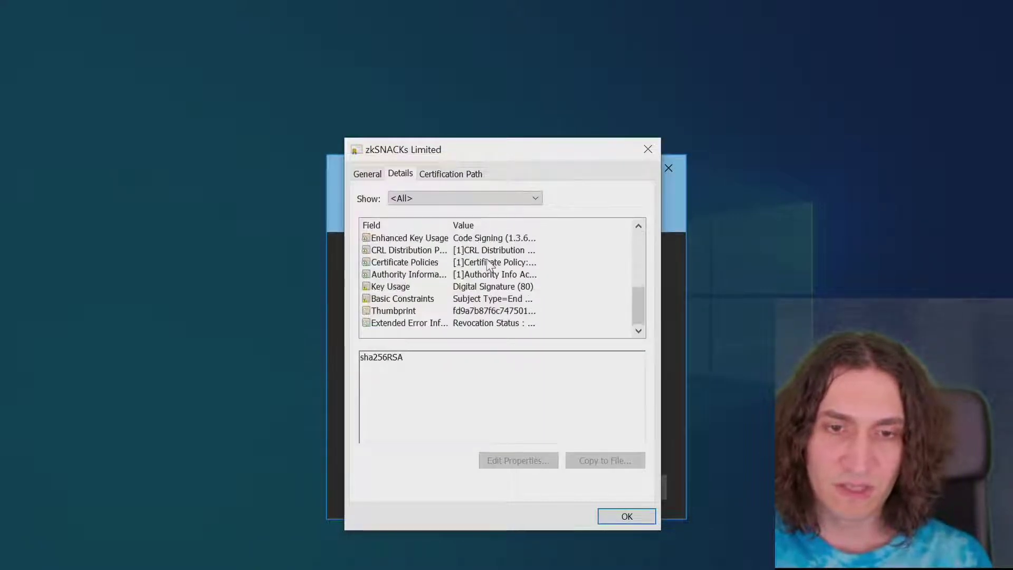
{"action": "left_click", "coordinate": [618, 514]}
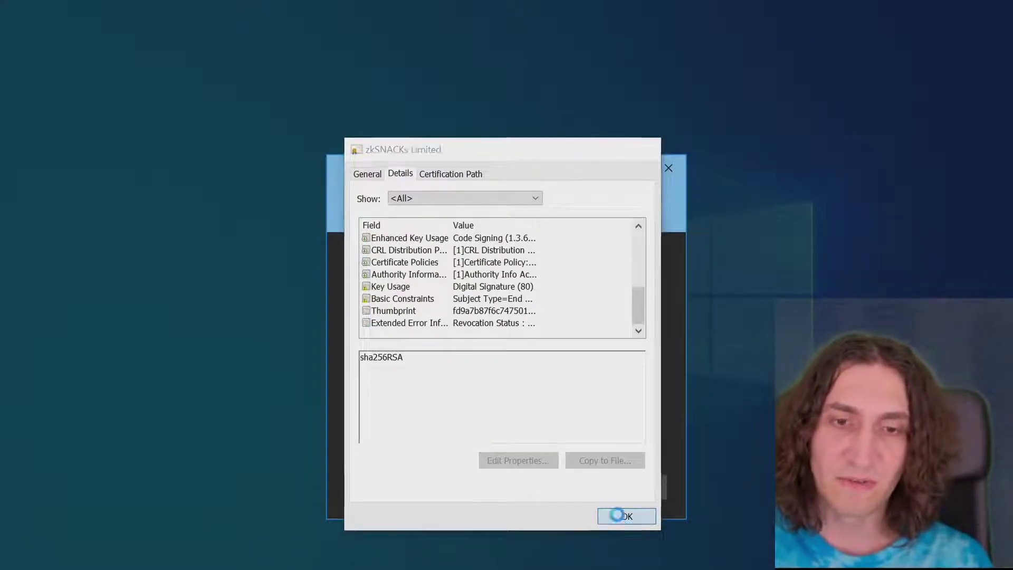
{"action": "left_click", "coordinate": [470, 481]}
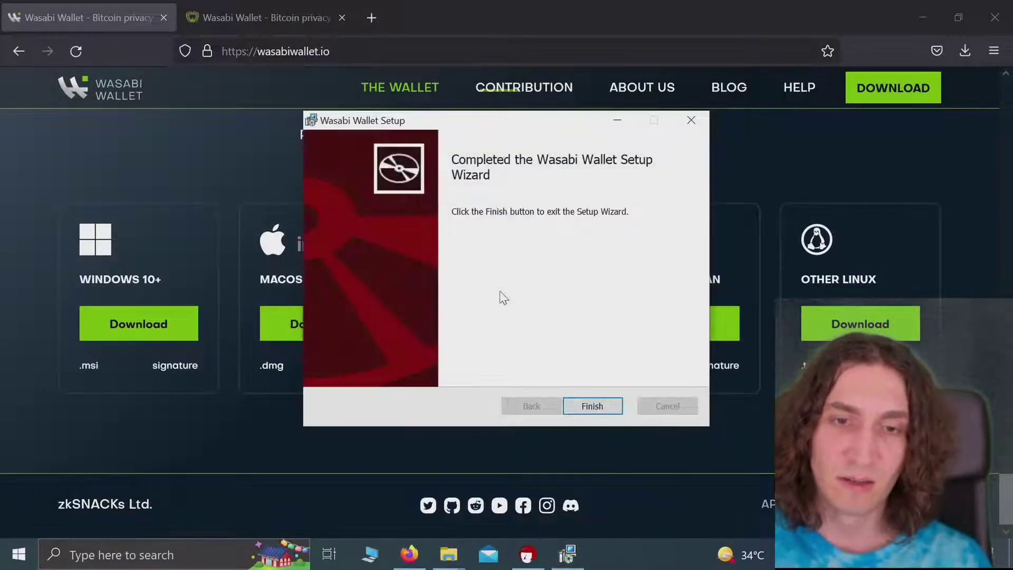
Step: Finish the Wasabi Wallet setup wizard and return to the wasabiwallet.io download section
{"action": "left_click", "coordinate": [597, 407]}
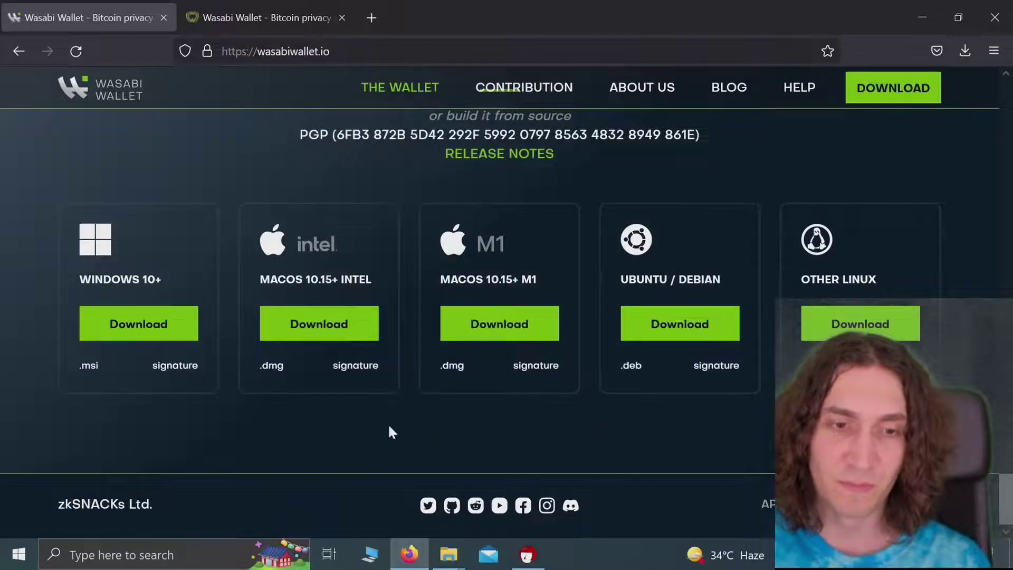
{"action": "left_click", "coordinate": [190, 327]}
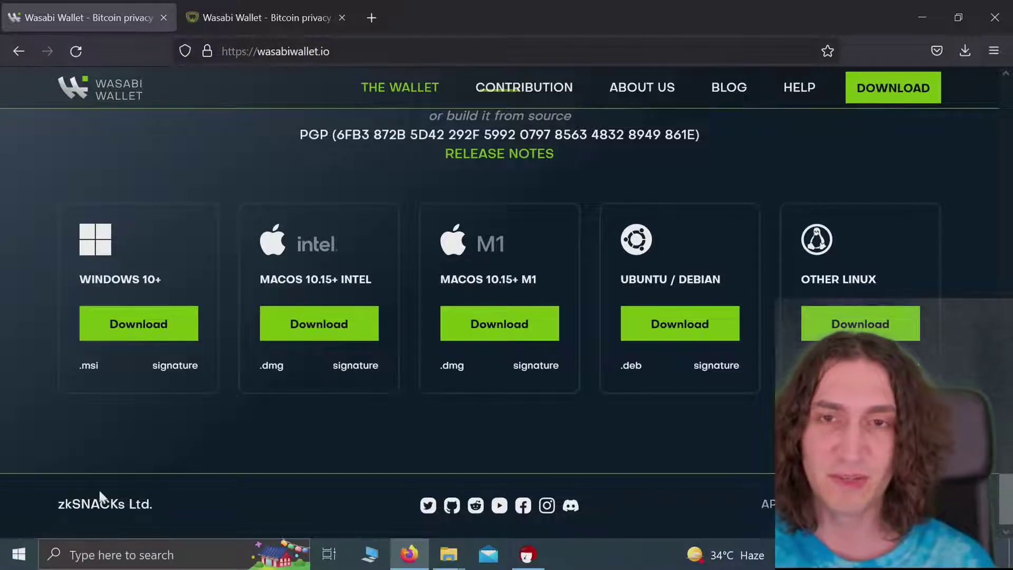
Step: Search Windows for 'wasa' and launch the Wasabi Wallet best match
{"action": "left_click", "coordinate": [134, 552]}
{"action": "type", "text": "wasaa"}
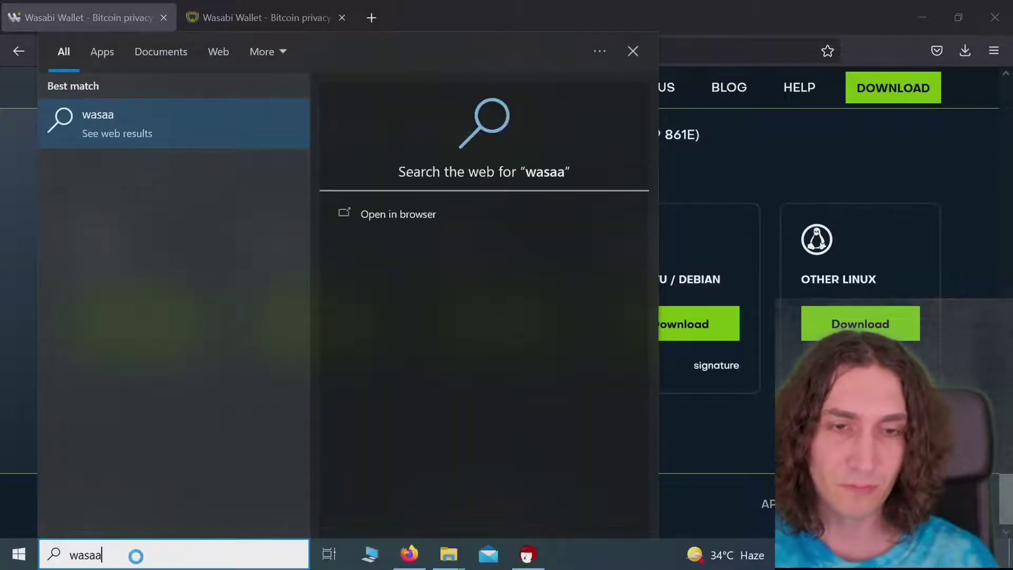
{"action": "key", "text": "BackSpace"}
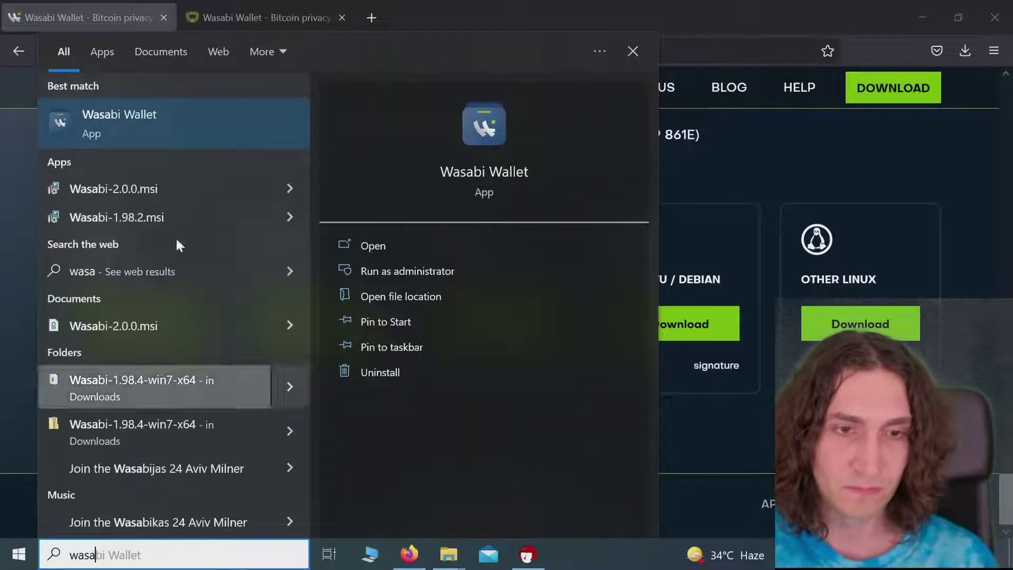
{"action": "left_click", "coordinate": [244, 125]}
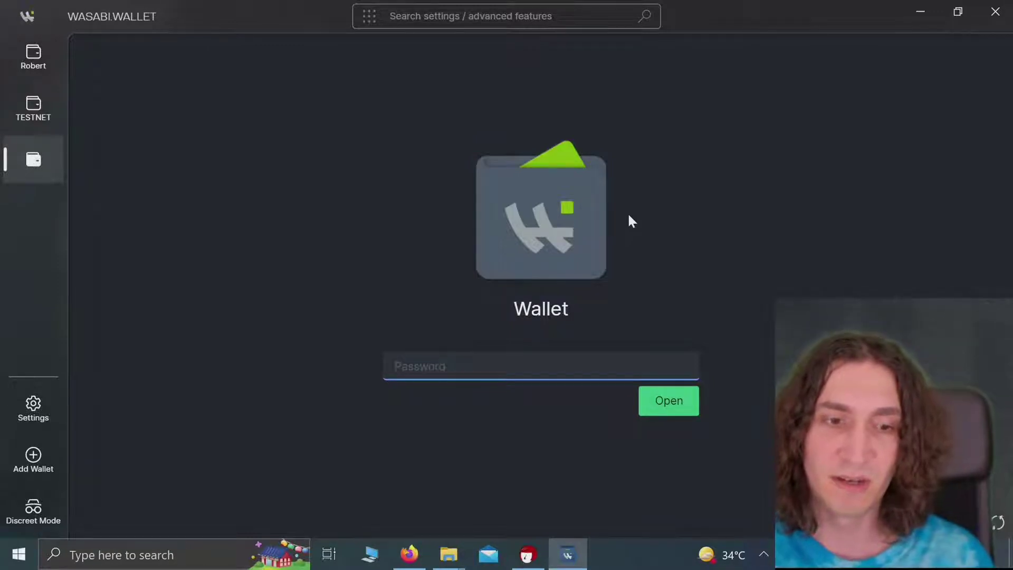
Step: Under Add Wallet, cancel out of the import file chooser and choose Recover a wallet instead
{"action": "left_click", "coordinate": [32, 456]}
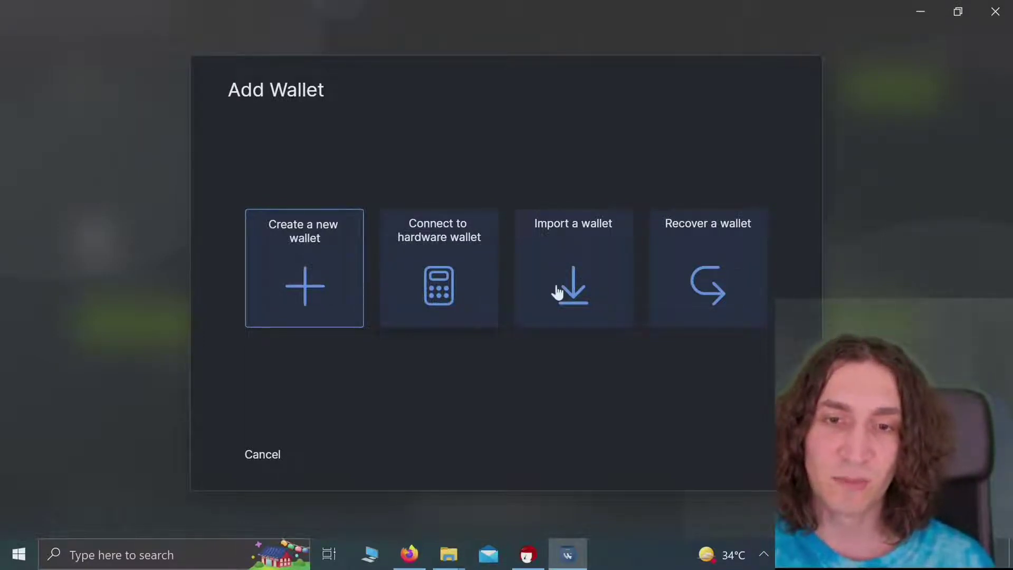
{"action": "left_click", "coordinate": [605, 287]}
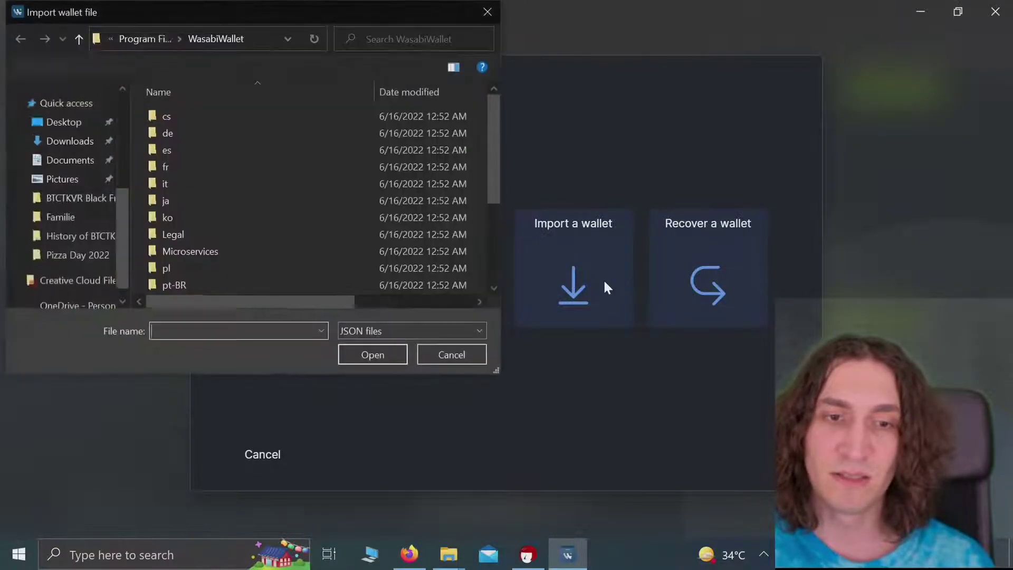
{"action": "left_click", "coordinate": [451, 354]}
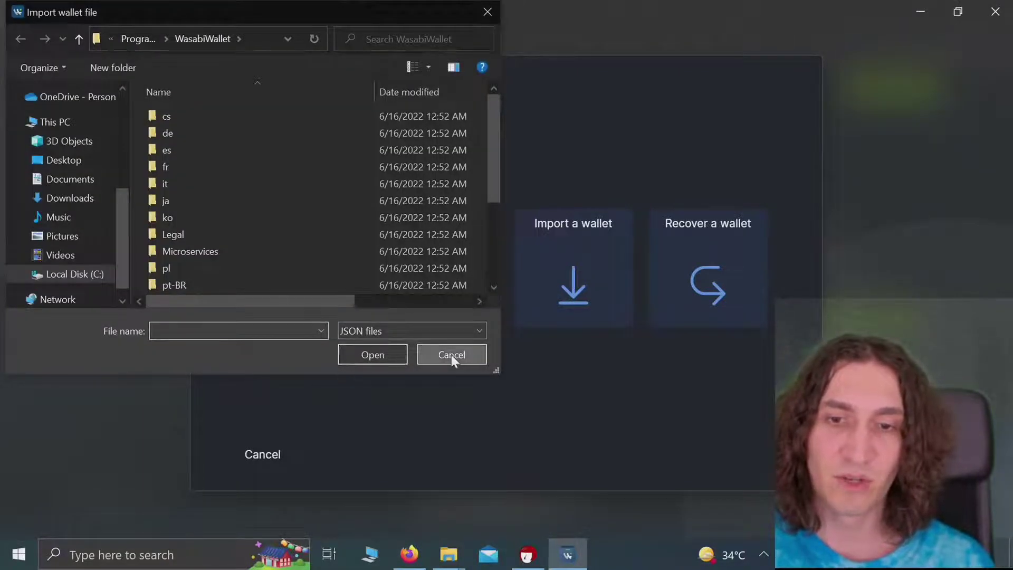
{"action": "left_click", "coordinate": [736, 299]}
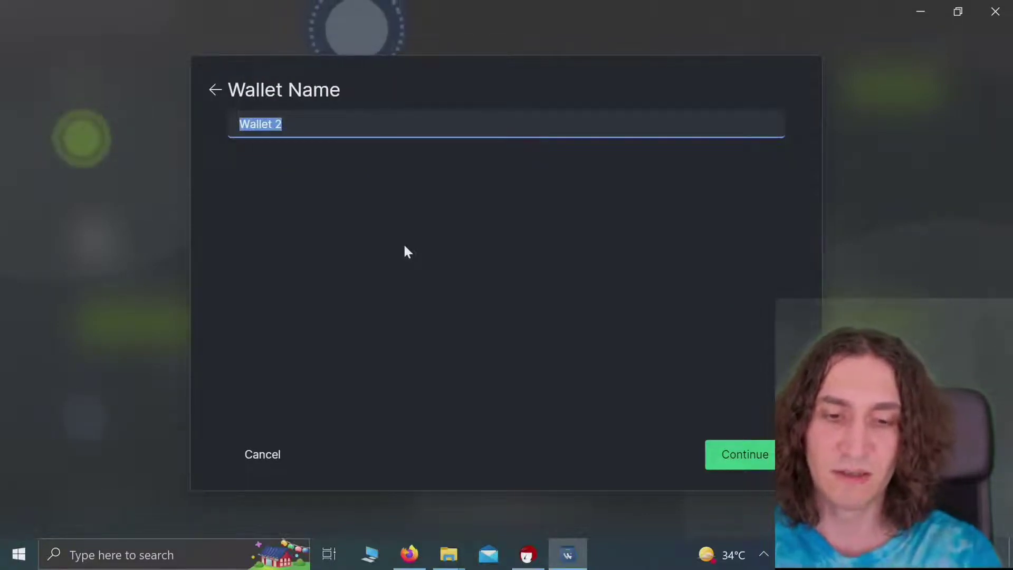
Step: Name the wallet 'CBS', continue, and pick 'hour' from the suggestions as the first recovery word
{"action": "type", "text": "C"}
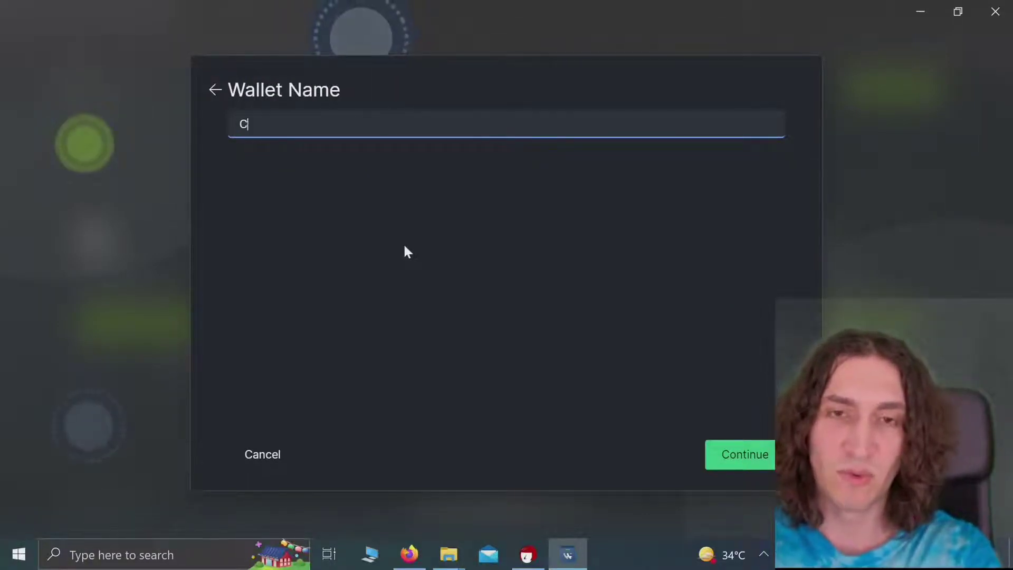
{"action": "type", "text": "ool Bitcoin"}
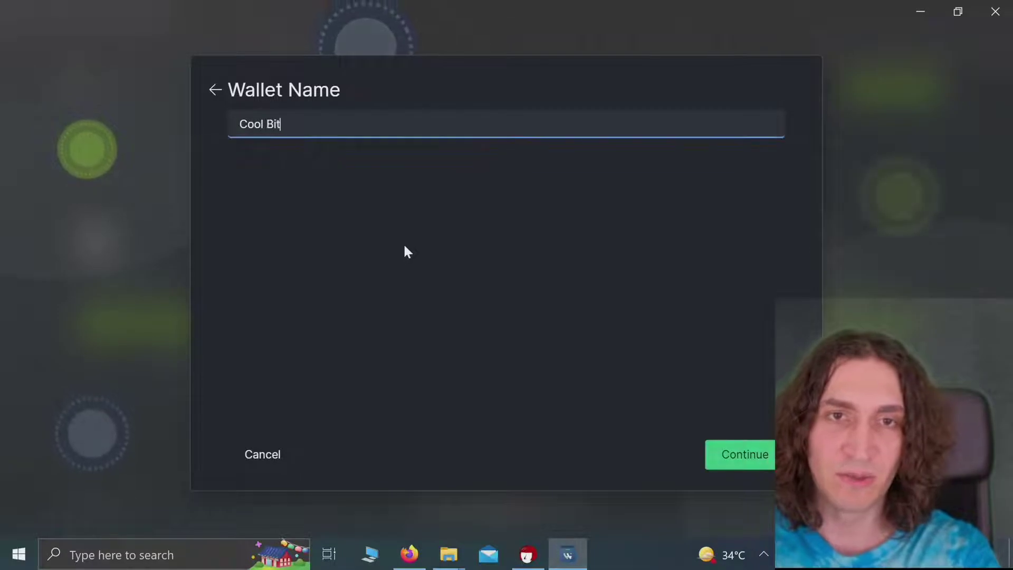
{"action": "key", "text": "BackSpace"}
{"action": "key", "text": "BackSpace"}
{"action": "key", "text": "BackSpace"}
{"action": "key", "text": "BackSpace"}
{"action": "key", "text": "BackSpace"}
{"action": "key", "text": "BackSpace"}
{"action": "key", "text": "BackSpace"}
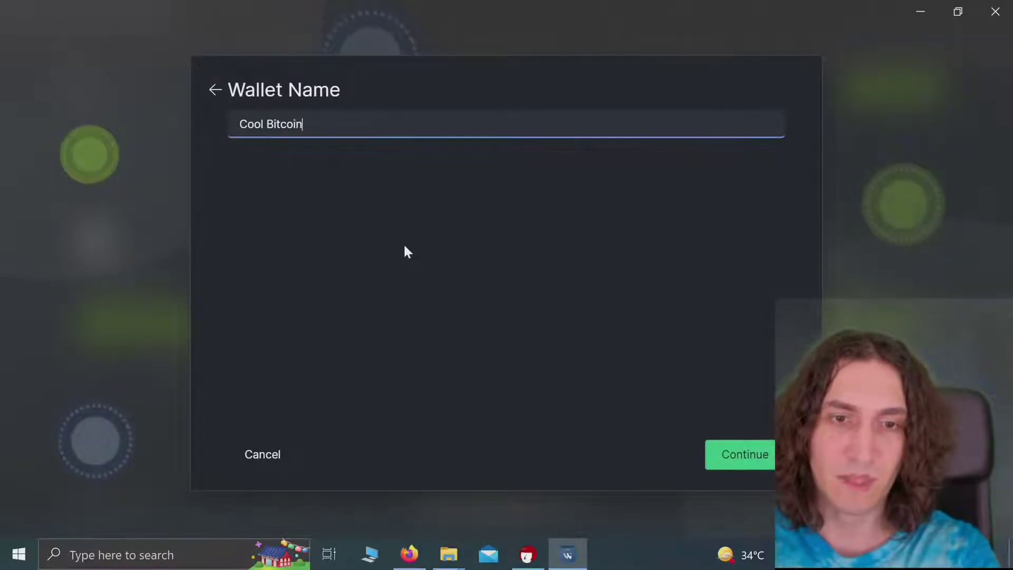
{"action": "key", "text": "BackSpace"}
{"action": "key", "text": "BackSpace"}
{"action": "key", "text": "BackSpace"}
{"action": "key", "text": "BackSpace"}
{"action": "key", "text": "BackSpace"}
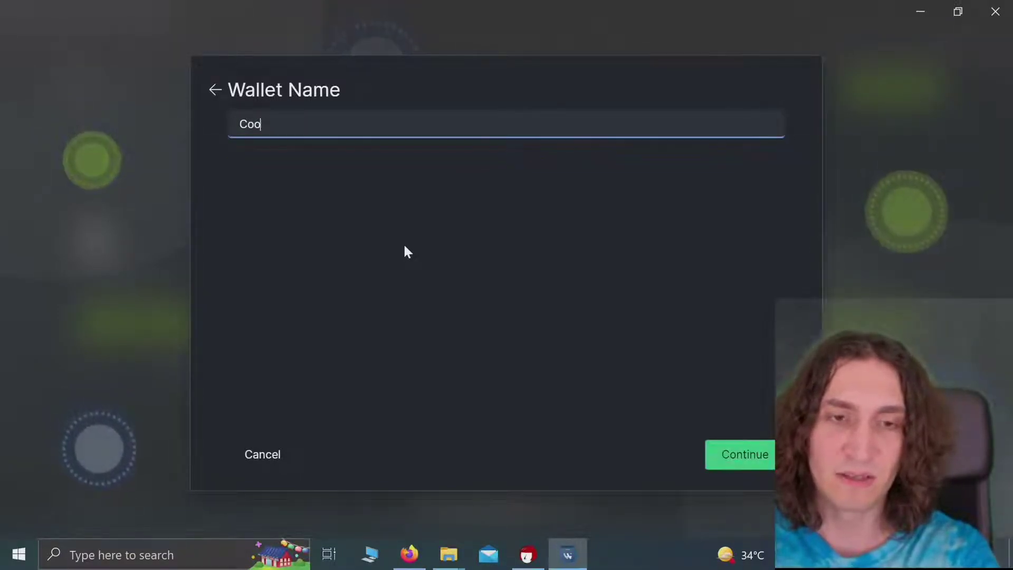
{"action": "type", "text": "BS"}
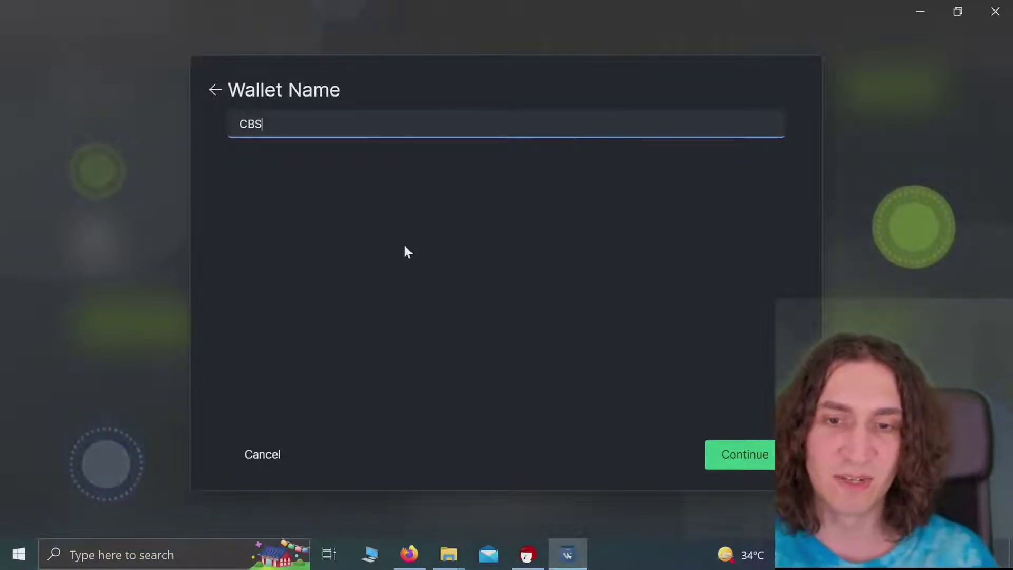
{"action": "left_click", "coordinate": [737, 454]}
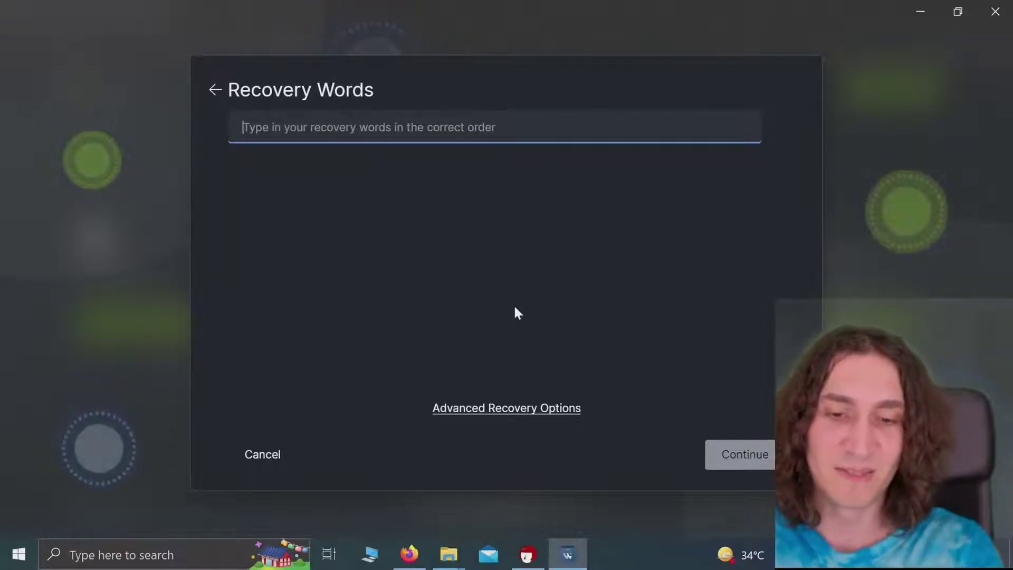
{"action": "type", "text": "hour"}
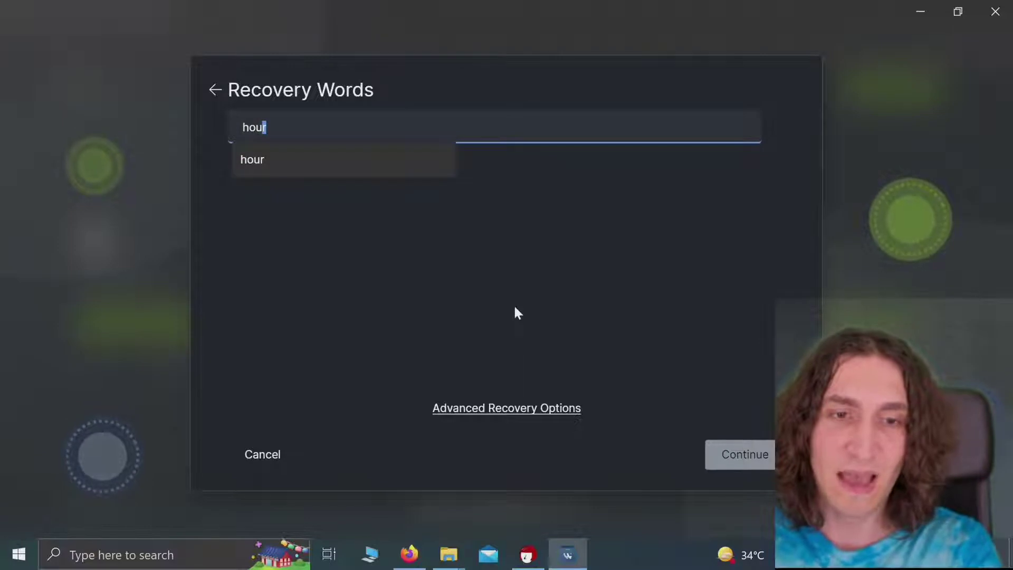
{"action": "left_click", "coordinate": [304, 163]}
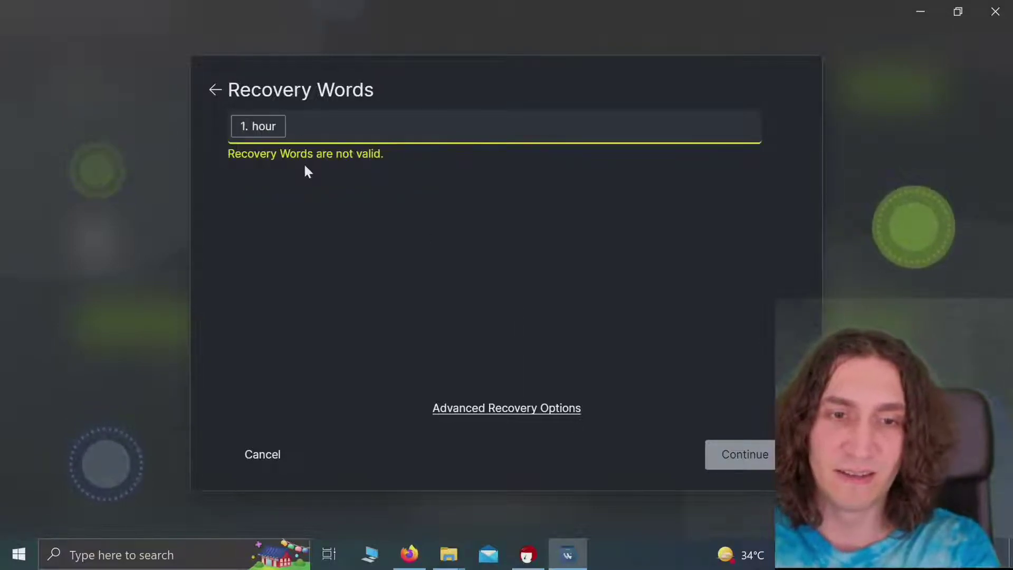
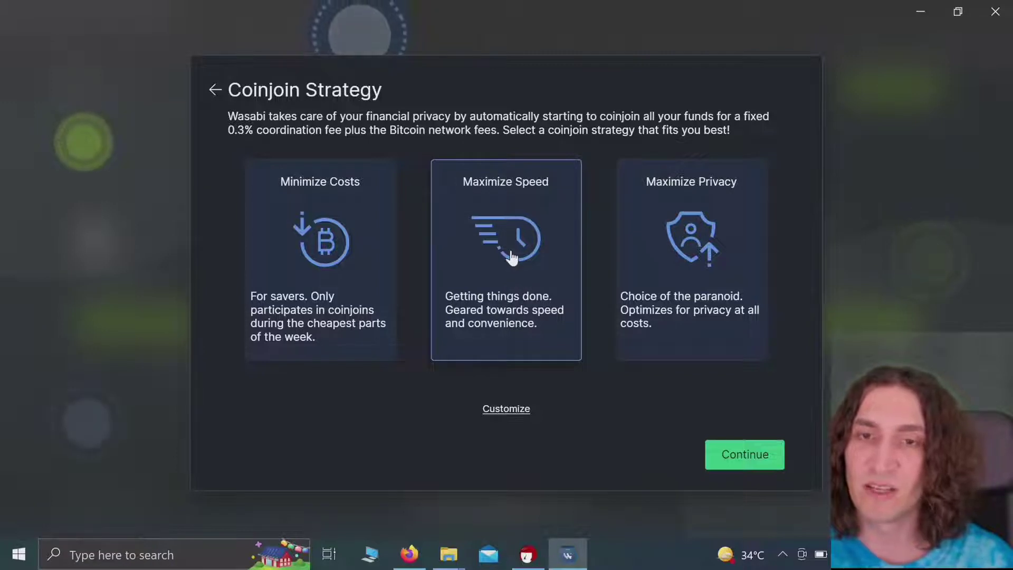
Step: Pick Minimize Costs as the coinjoin strategy and continue to the Success page
{"action": "left_click", "coordinate": [317, 228]}
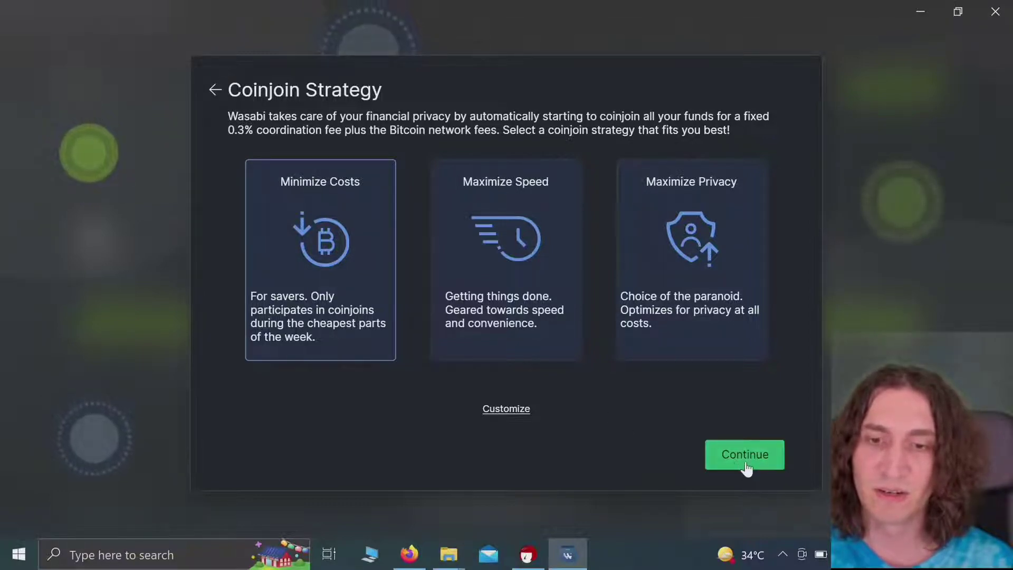
{"action": "left_click", "coordinate": [746, 467]}
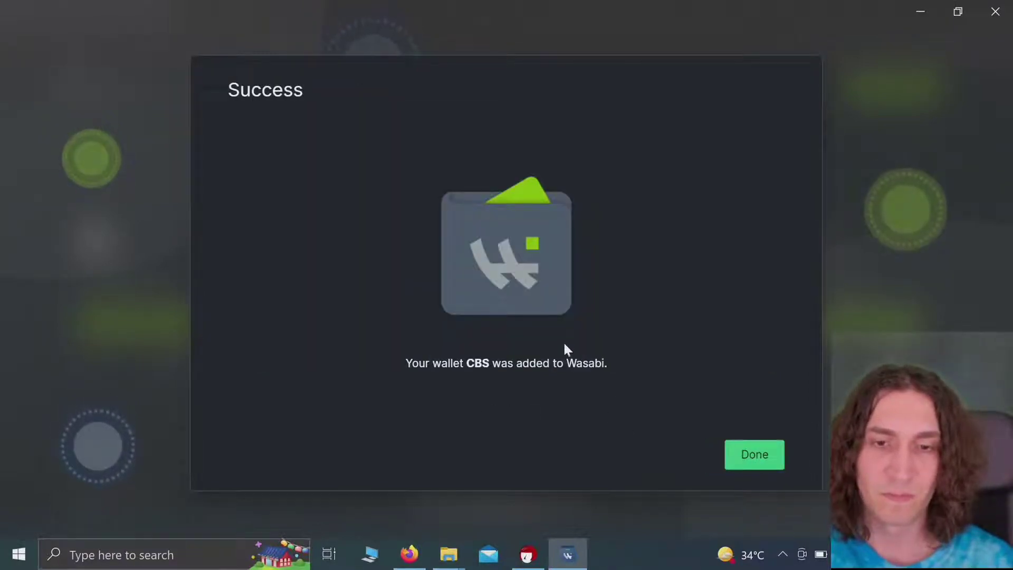
Step: Dismiss the Success page and unlock CBS with its password, retyping it after a typo
{"action": "left_click", "coordinate": [759, 456]}
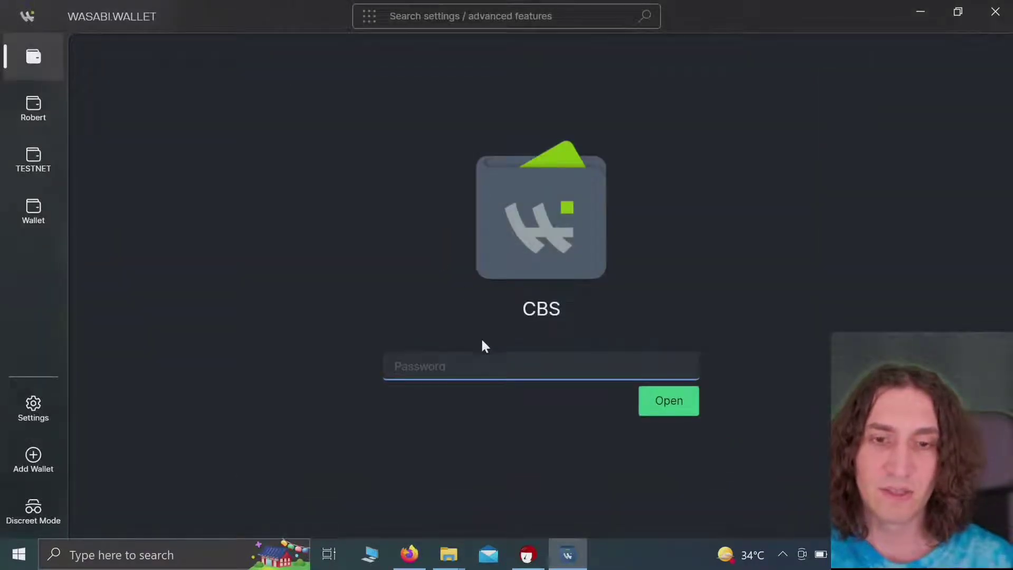
{"action": "type", "text": "****"}
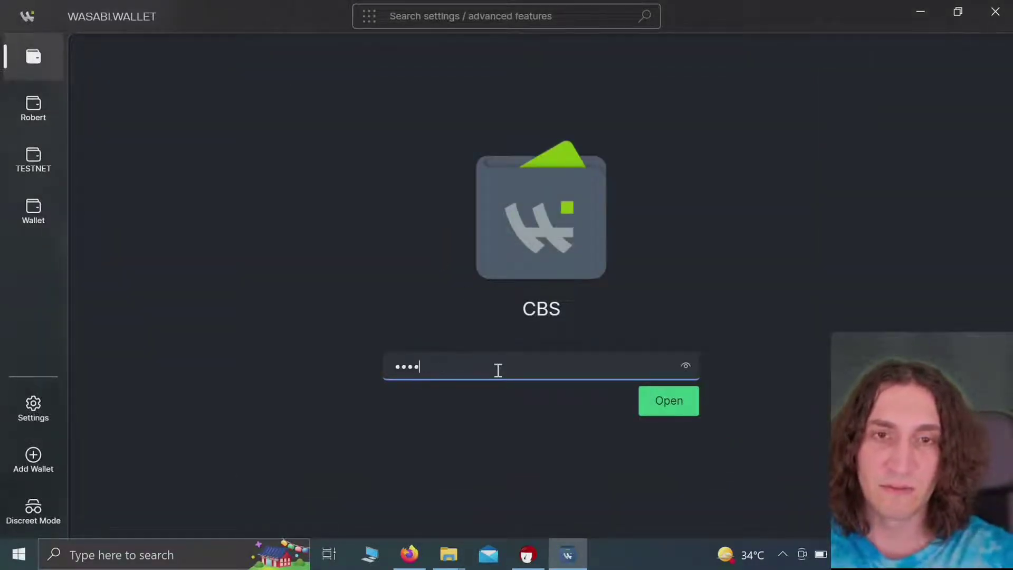
{"action": "key", "text": "ctrl+a"}
{"action": "key", "text": "BackSpace"}
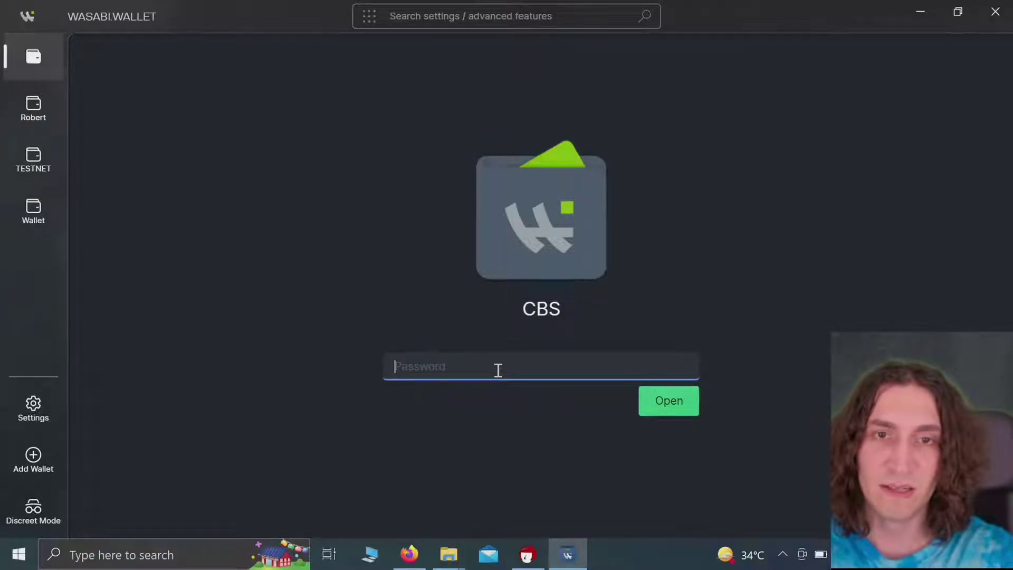
{"action": "type", "text": "**"}
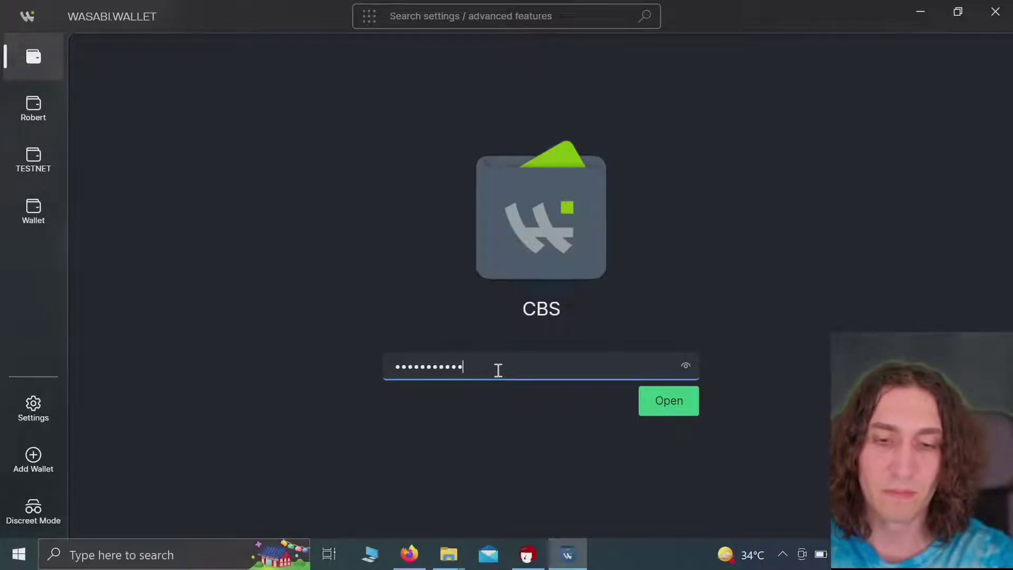
{"action": "key", "text": "Return"}
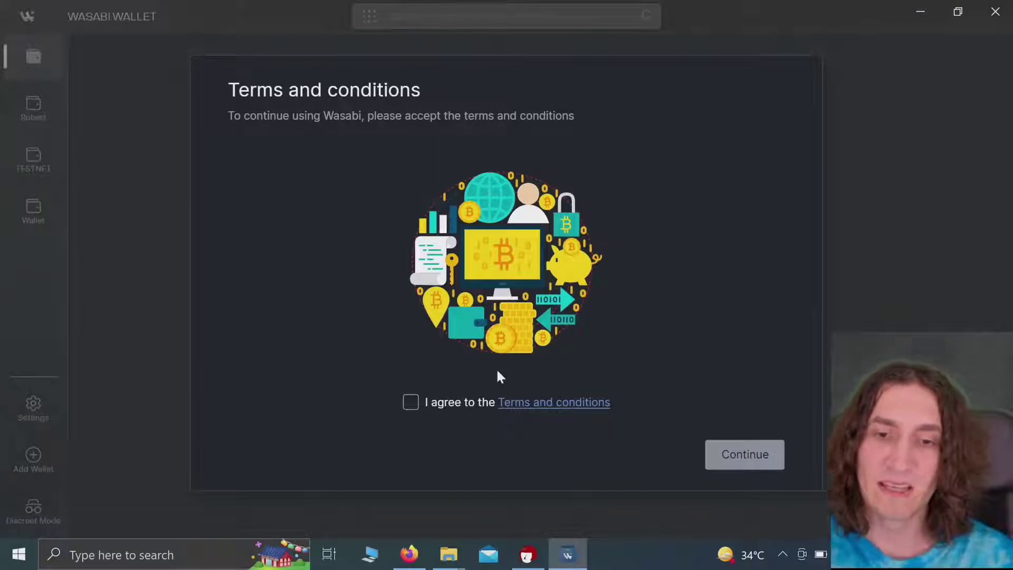
Step: Open the full Terms and conditions text and scroll the Legal Document down to Coin Filtering
{"action": "left_click", "coordinate": [537, 404]}
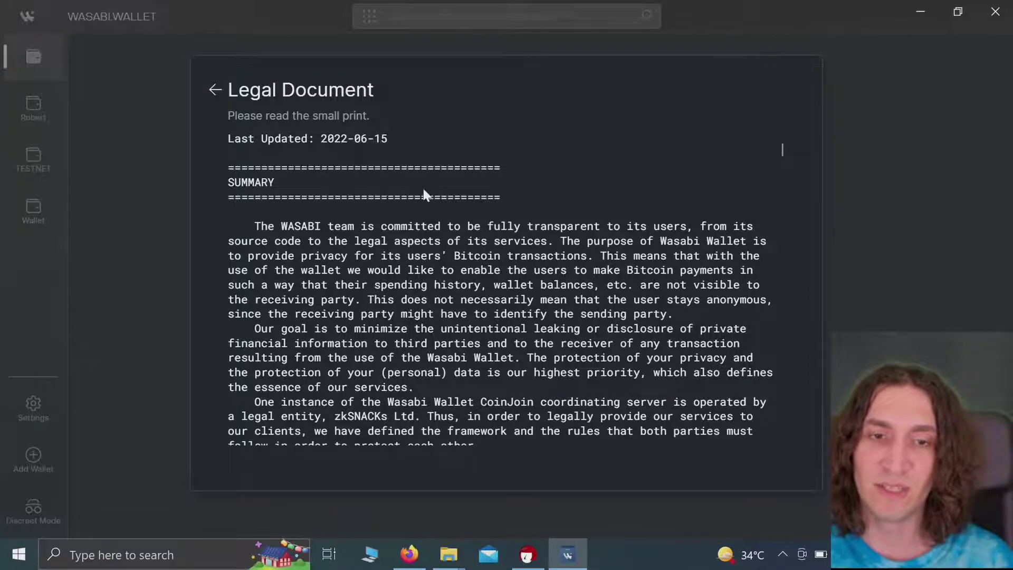
{"action": "scroll", "coordinate": [423, 188], "scroll_direction": "down", "scroll_amount": 10}
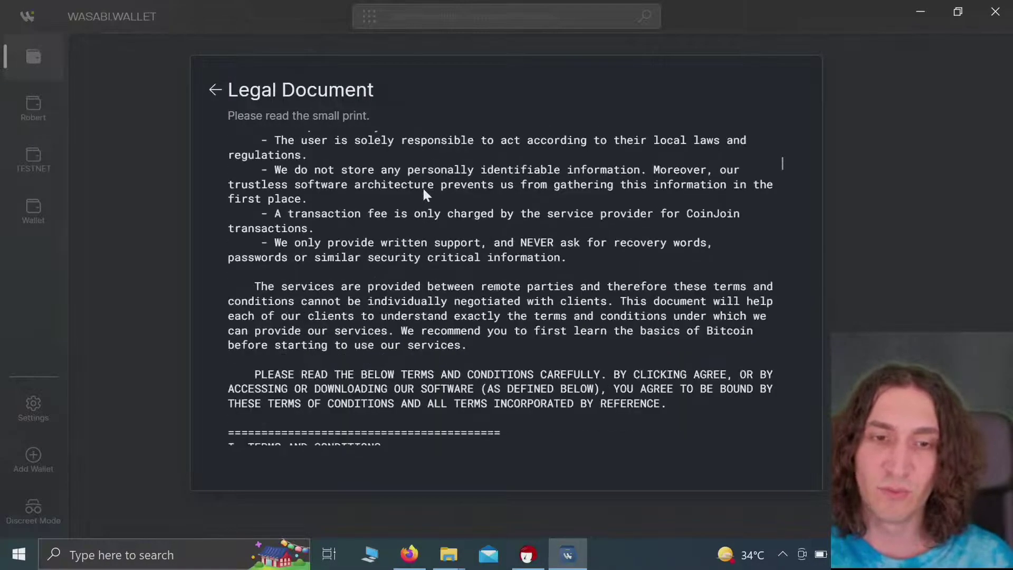
{"action": "scroll", "coordinate": [423, 190], "scroll_direction": "down", "scroll_amount": 15}
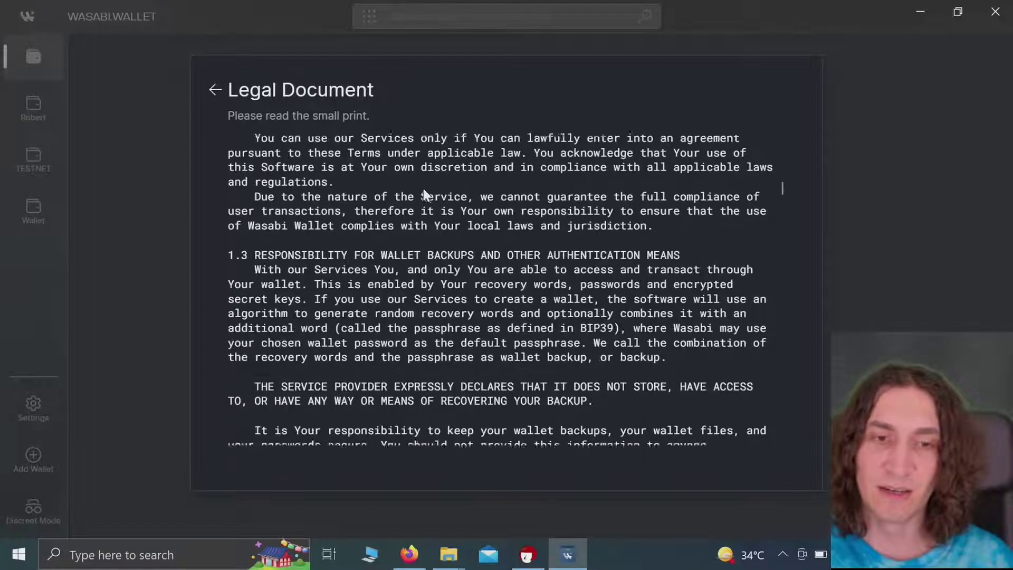
{"action": "scroll", "coordinate": [423, 193], "scroll_direction": "down", "scroll_amount": 10}
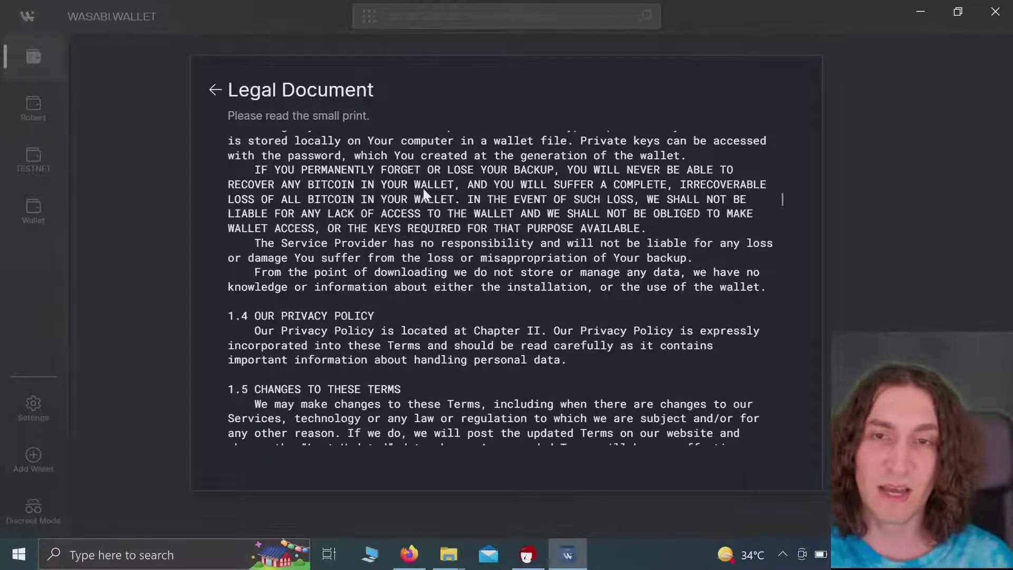
{"action": "scroll", "coordinate": [423, 188], "scroll_direction": "down", "scroll_amount": 1}
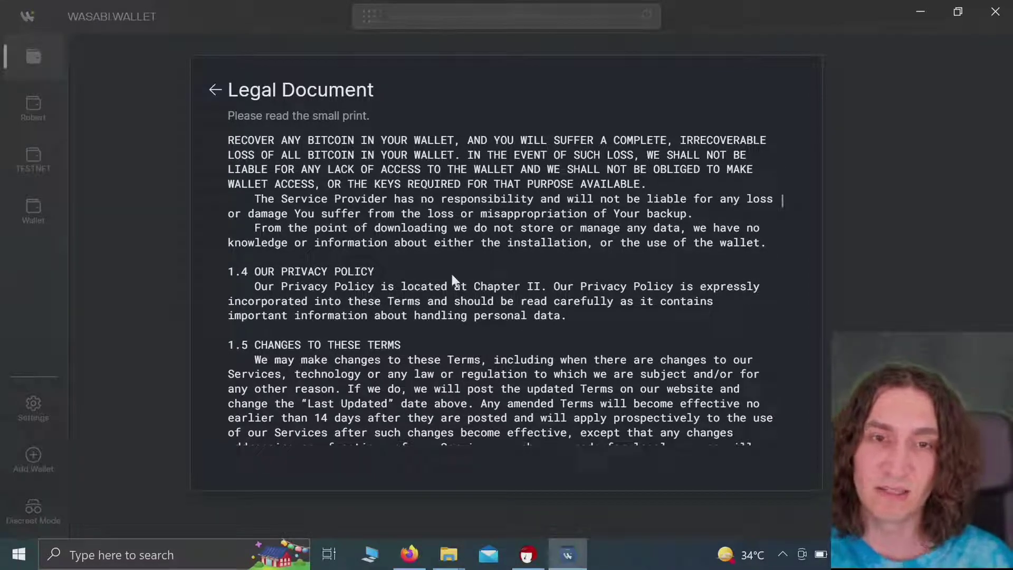
{"action": "scroll", "coordinate": [464, 298], "scroll_direction": "down", "scroll_amount": 6}
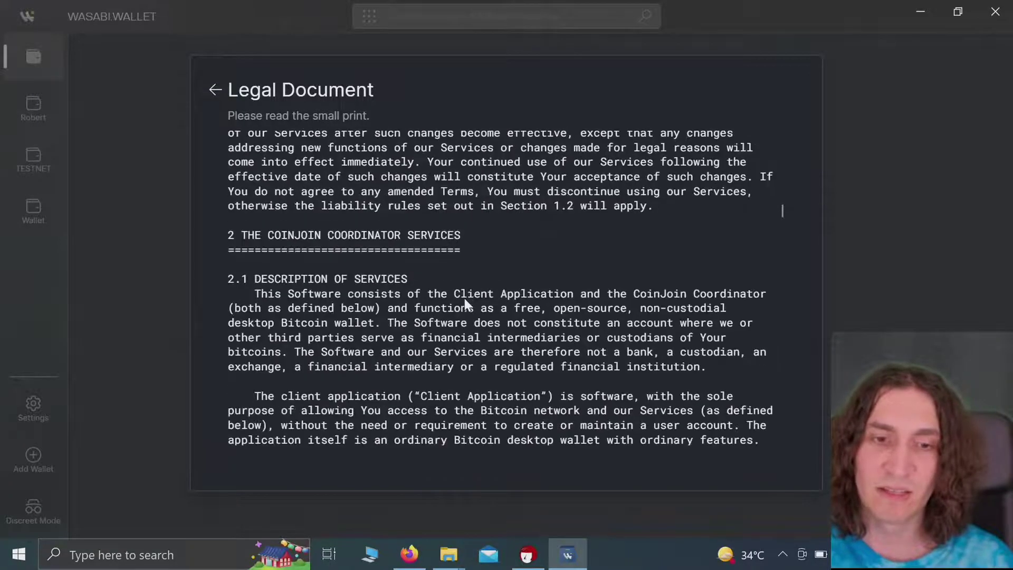
{"action": "scroll", "coordinate": [464, 298], "scroll_direction": "down", "scroll_amount": 3}
{"action": "scroll", "coordinate": [464, 298], "scroll_direction": "down", "scroll_amount": 6}
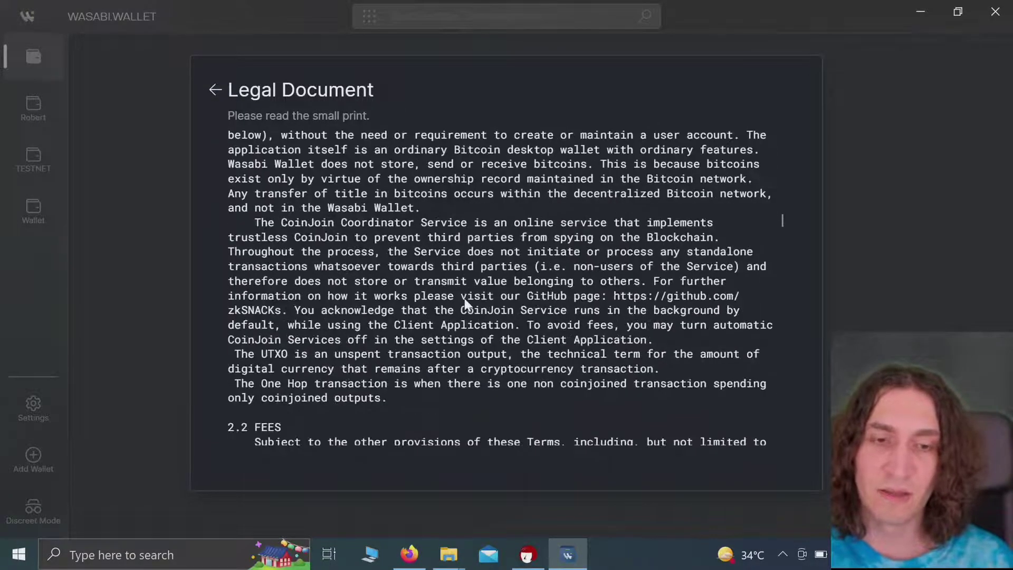
{"action": "scroll", "coordinate": [463, 296], "scroll_direction": "down", "scroll_amount": 8}
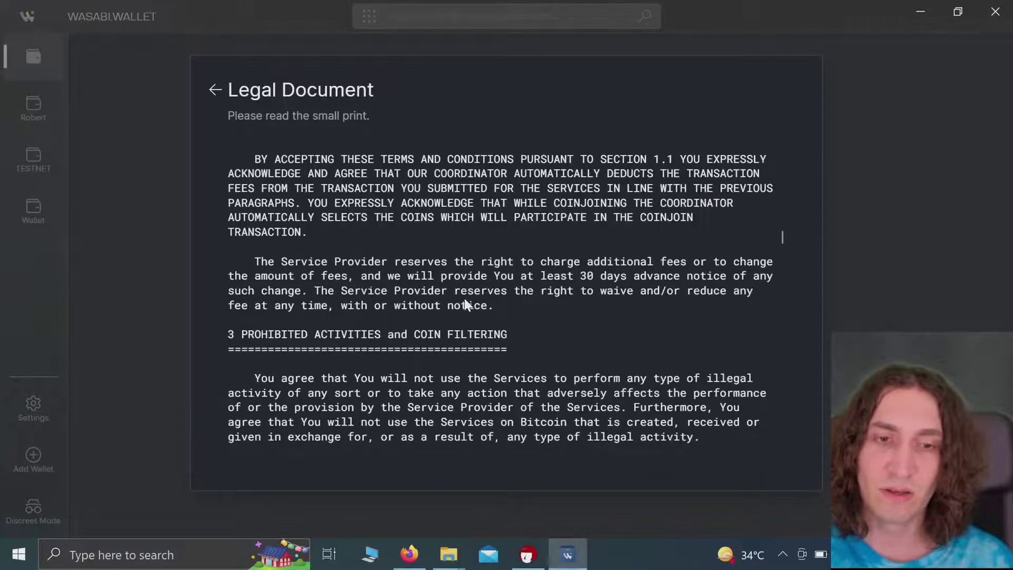
{"action": "scroll", "coordinate": [464, 299], "scroll_direction": "down", "scroll_amount": 5}
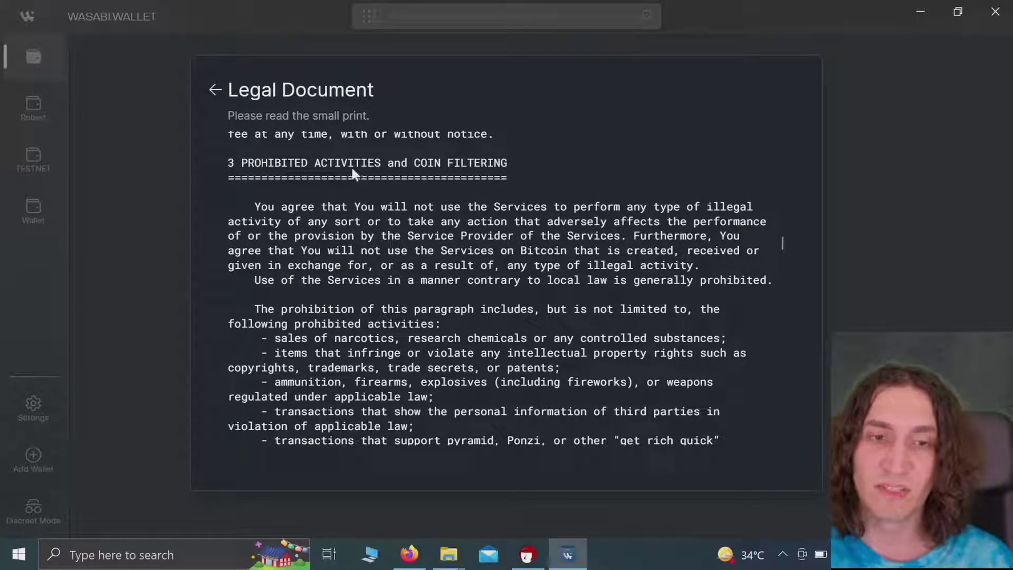
{"action": "scroll", "coordinate": [397, 241], "scroll_direction": "down", "scroll_amount": 3}
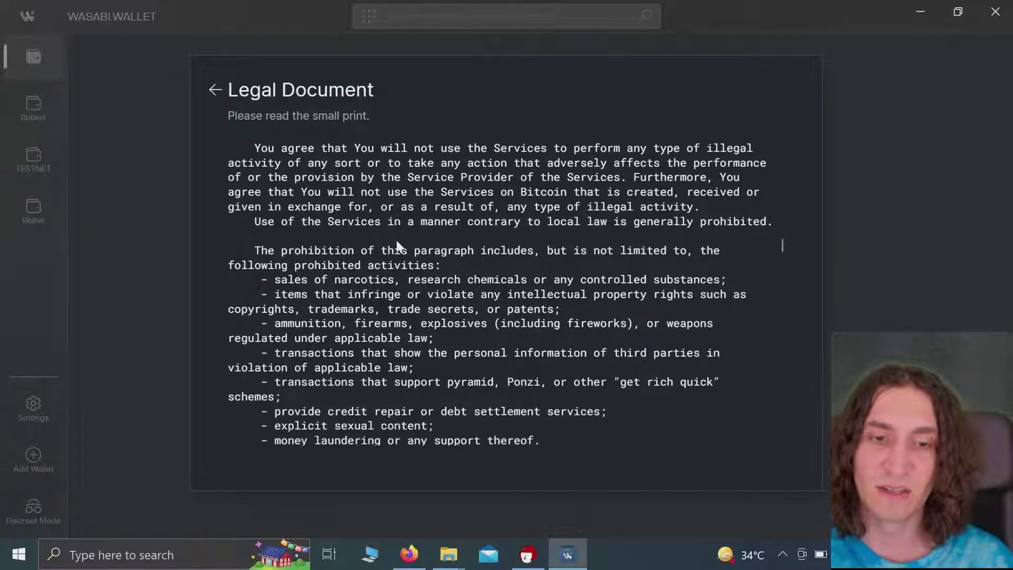
{"action": "scroll", "coordinate": [395, 238], "scroll_direction": "down", "scroll_amount": 2}
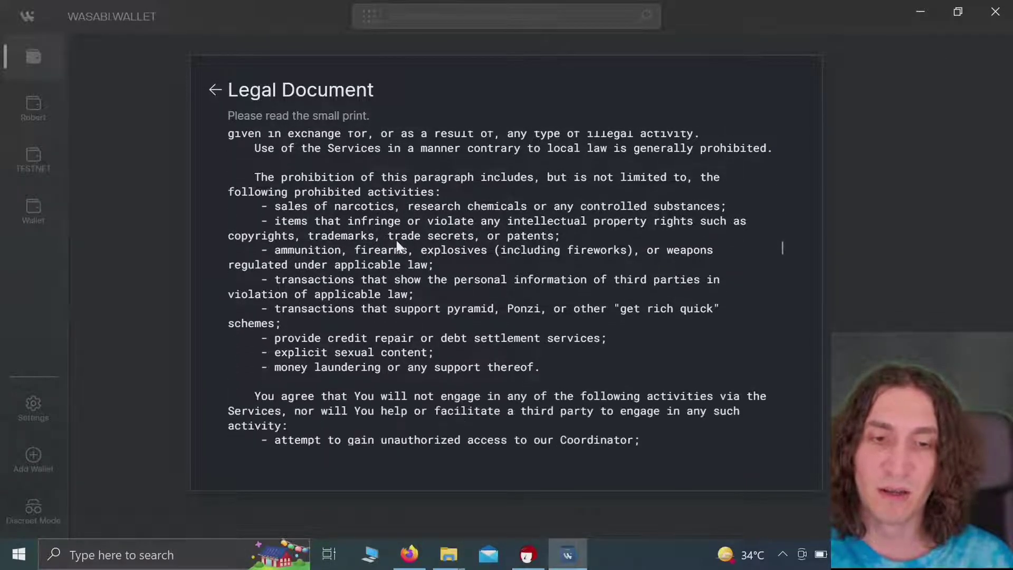
{"action": "scroll", "coordinate": [397, 240], "scroll_direction": "down", "scroll_amount": 5}
{"action": "scroll", "coordinate": [401, 232], "scroll_direction": "down", "scroll_amount": 4}
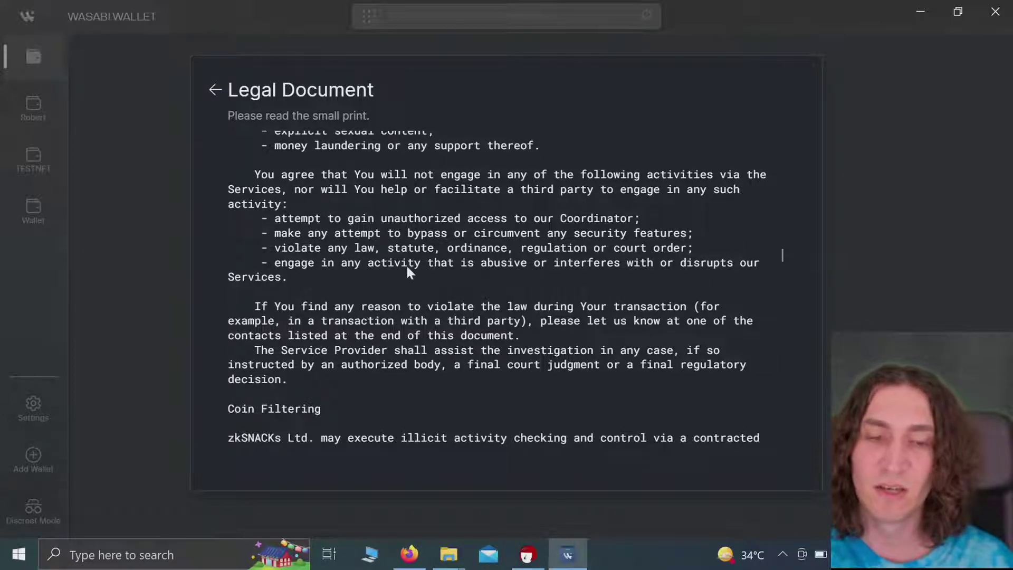
{"action": "scroll", "coordinate": [407, 271], "scroll_direction": "down", "scroll_amount": 2}
{"action": "scroll", "coordinate": [407, 271], "scroll_direction": "down", "scroll_amount": 1}
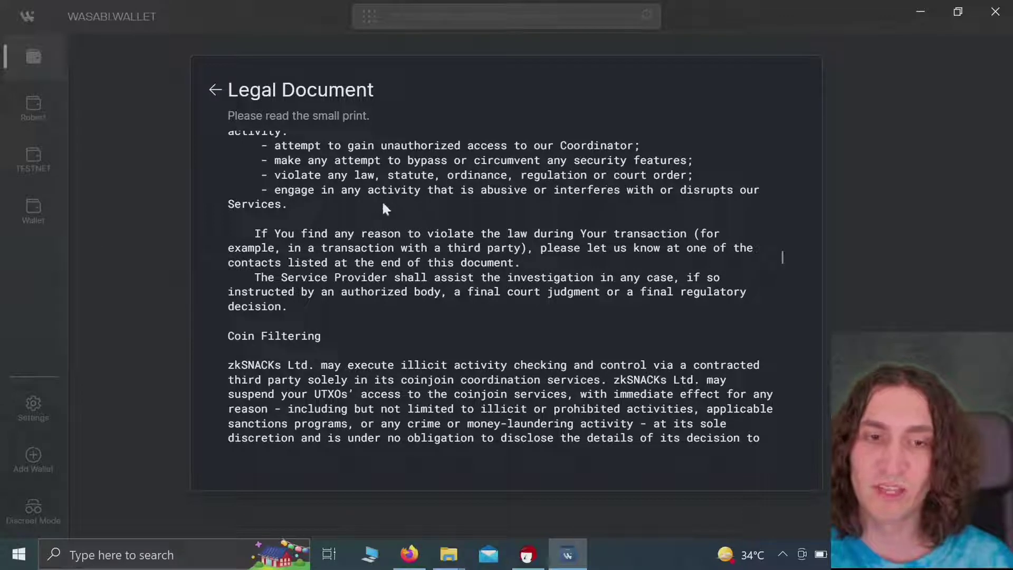
{"action": "scroll", "coordinate": [396, 203], "scroll_direction": "down", "scroll_amount": 1}
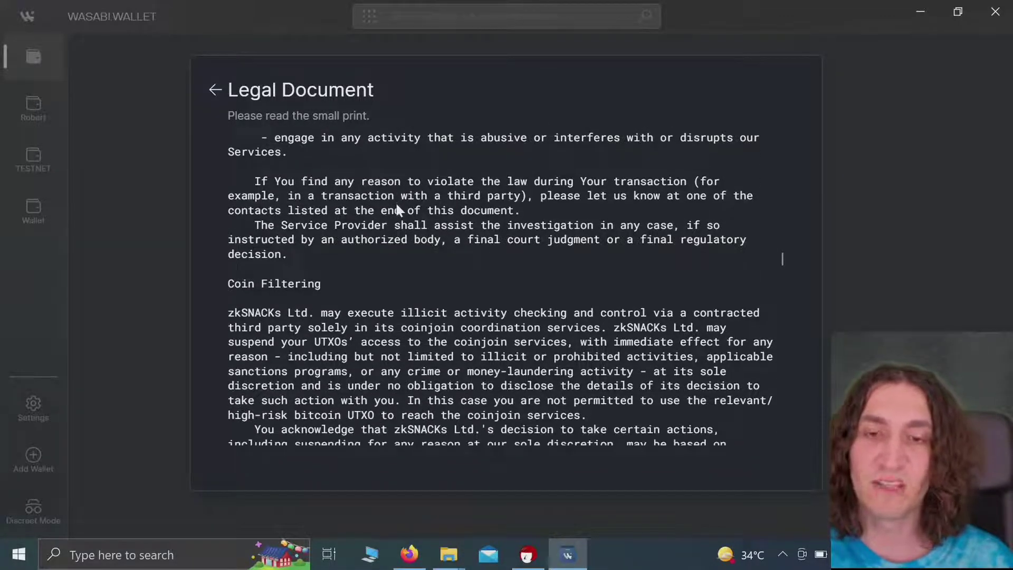
{"action": "scroll", "coordinate": [391, 195], "scroll_direction": "up", "scroll_amount": 2}
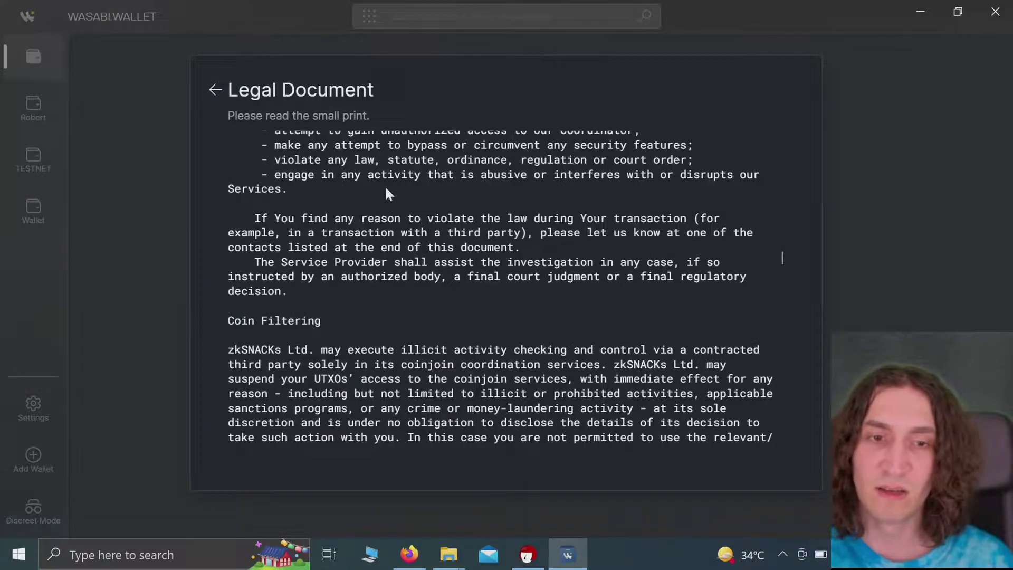
{"action": "scroll", "coordinate": [443, 301], "scroll_direction": "down", "scroll_amount": 3}
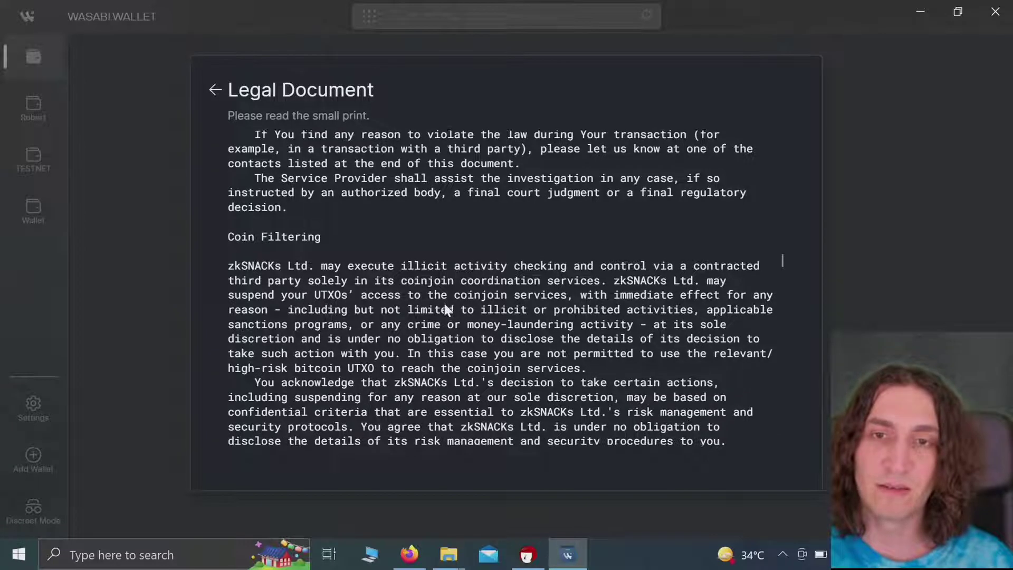
{"action": "scroll", "coordinate": [444, 303], "scroll_direction": "down", "scroll_amount": 1}
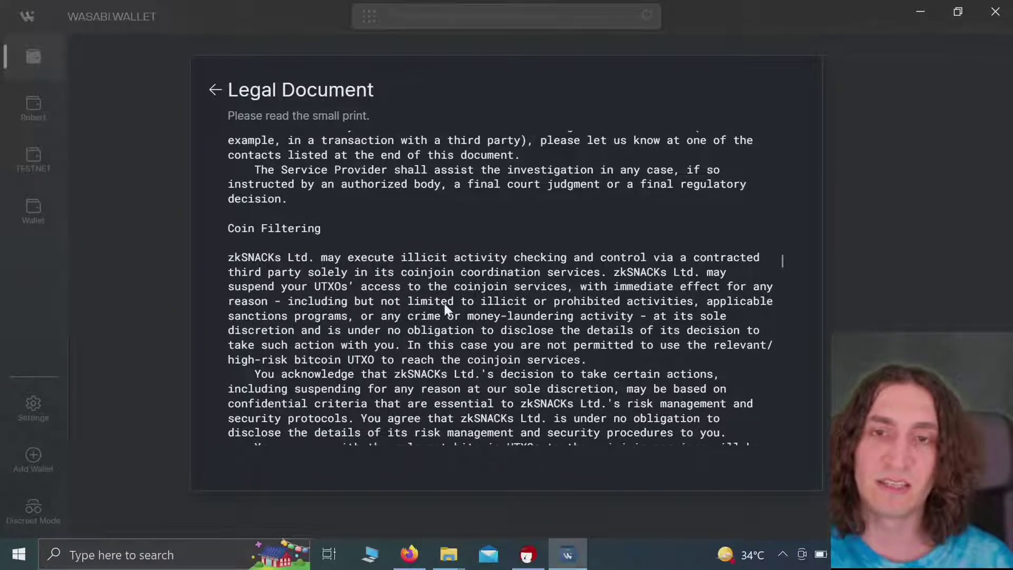
{"action": "scroll", "coordinate": [445, 305], "scroll_direction": "down", "scroll_amount": 1}
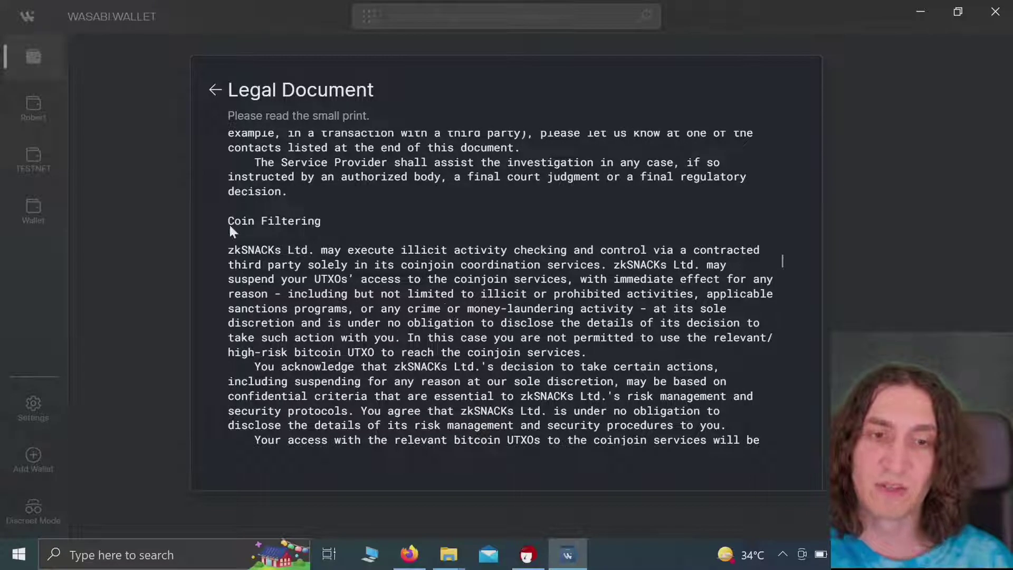
Step: Scroll the Legal Document past the Privacy Policy to the closing Country of Residence section
{"action": "scroll", "coordinate": [361, 274], "scroll_direction": "down", "scroll_amount": 3}
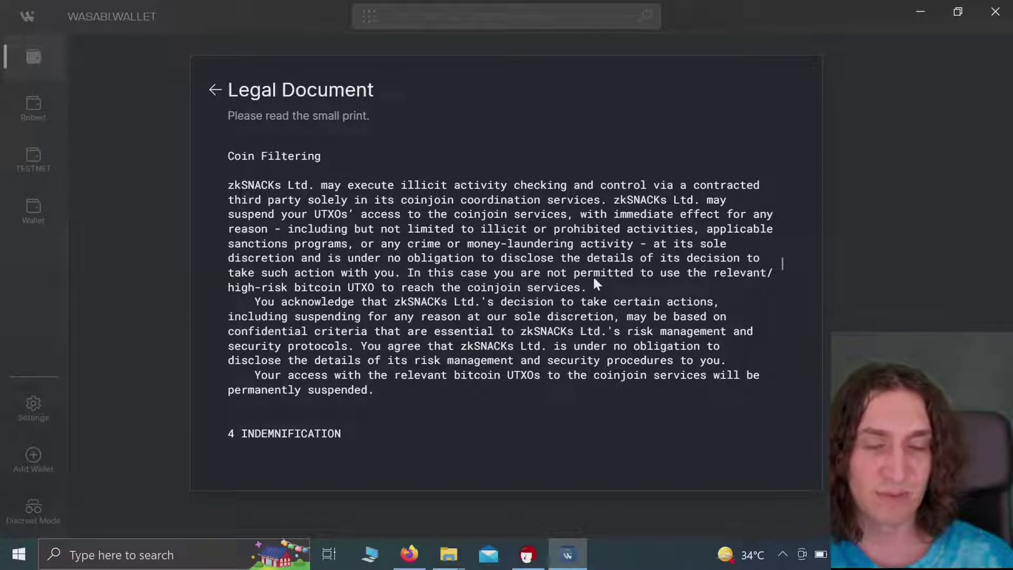
{"action": "scroll", "coordinate": [595, 285], "scroll_direction": "down", "scroll_amount": 1}
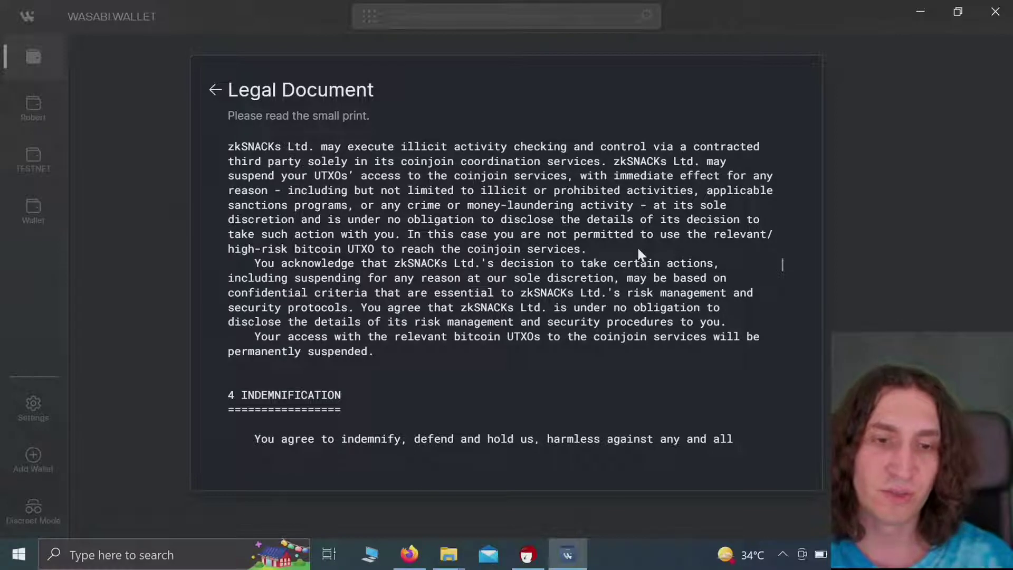
{"action": "scroll", "coordinate": [638, 252], "scroll_direction": "down", "scroll_amount": 1}
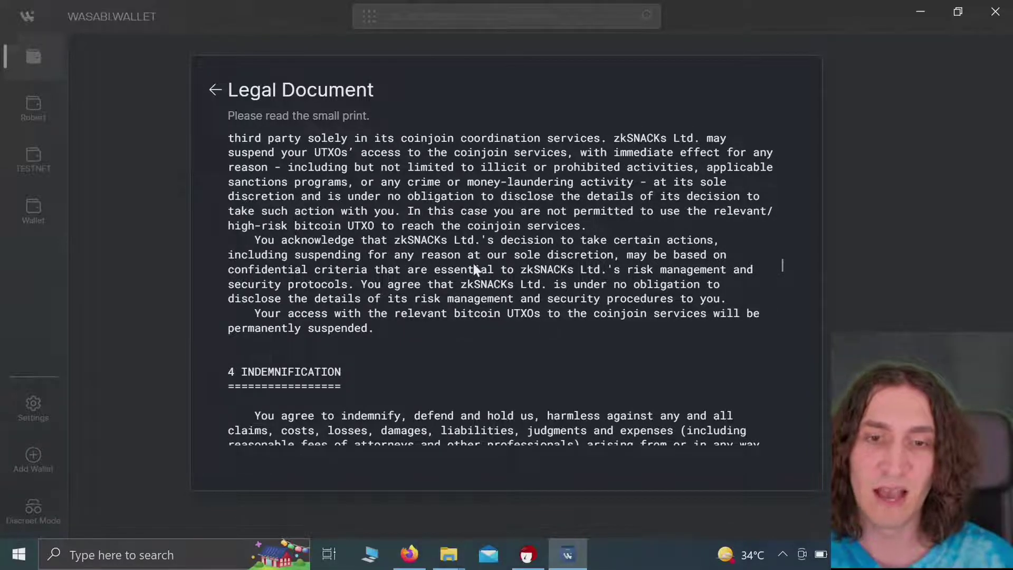
{"action": "scroll", "coordinate": [473, 265], "scroll_direction": "down", "scroll_amount": 2}
{"action": "scroll", "coordinate": [474, 269], "scroll_direction": "down", "scroll_amount": 1}
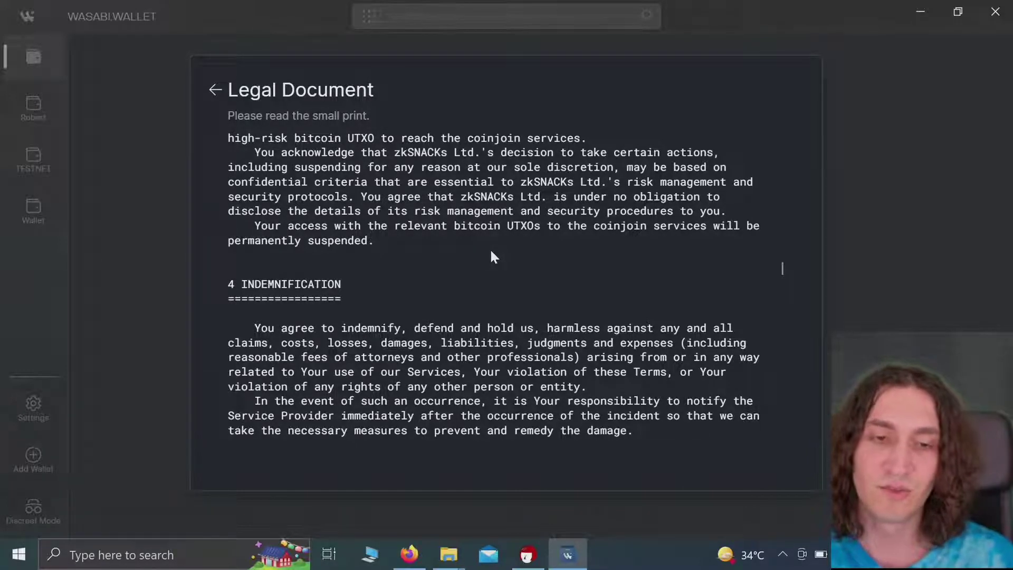
{"action": "scroll", "coordinate": [492, 255], "scroll_direction": "down", "scroll_amount": 3}
{"action": "scroll", "coordinate": [491, 250], "scroll_direction": "down", "scroll_amount": 20}
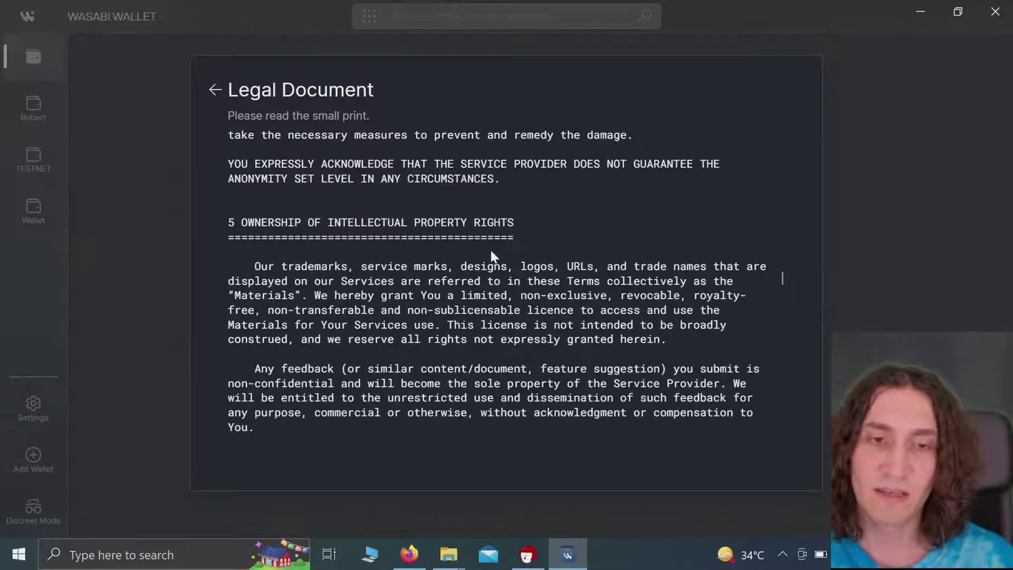
{"action": "scroll", "coordinate": [490, 250], "scroll_direction": "down", "scroll_amount": 20}
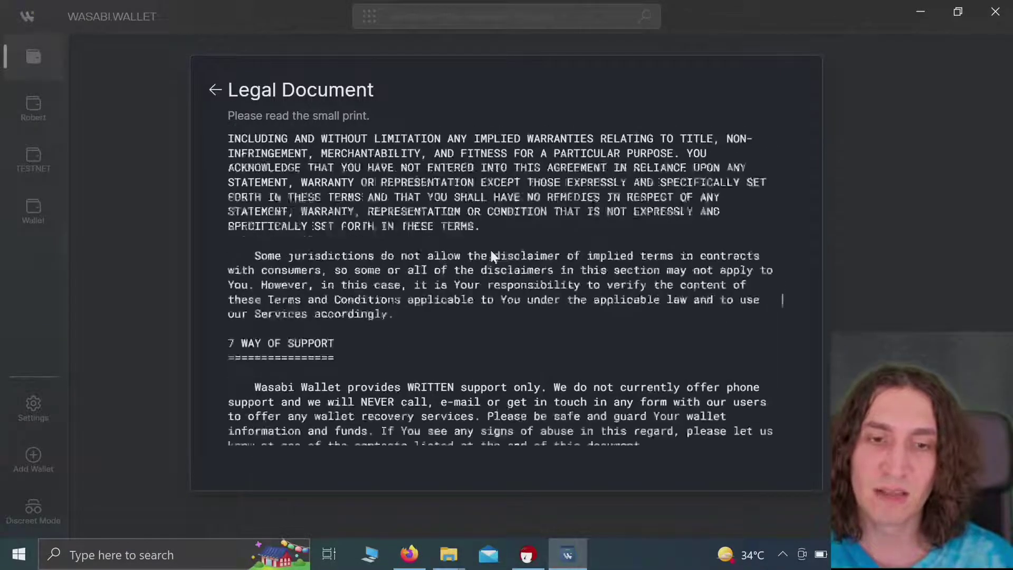
{"action": "scroll", "coordinate": [491, 257], "scroll_direction": "down", "scroll_amount": 5}
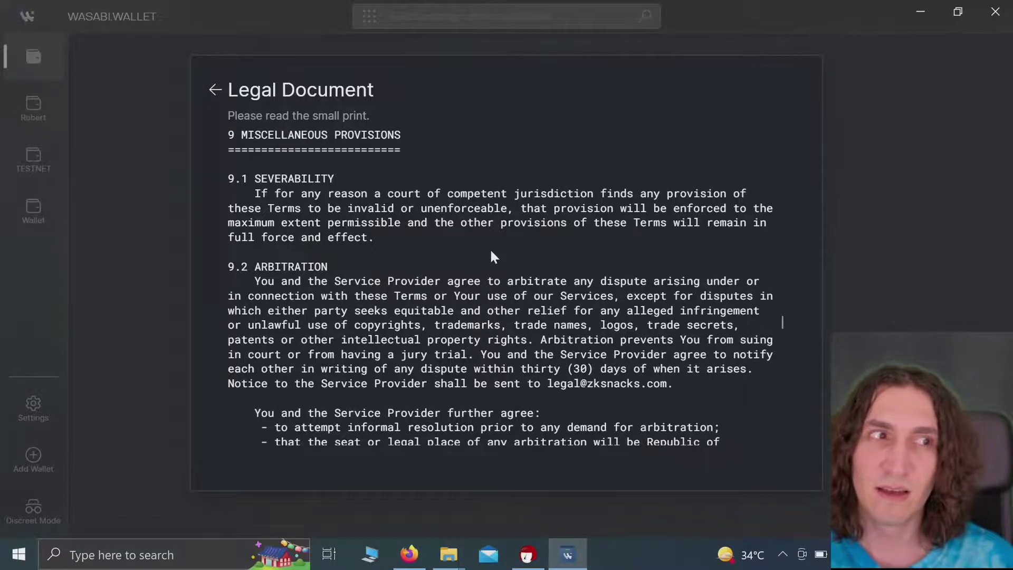
{"action": "scroll", "coordinate": [491, 256], "scroll_direction": "down", "scroll_amount": 5}
{"action": "scroll", "coordinate": [490, 256], "scroll_direction": "down", "scroll_amount": 4}
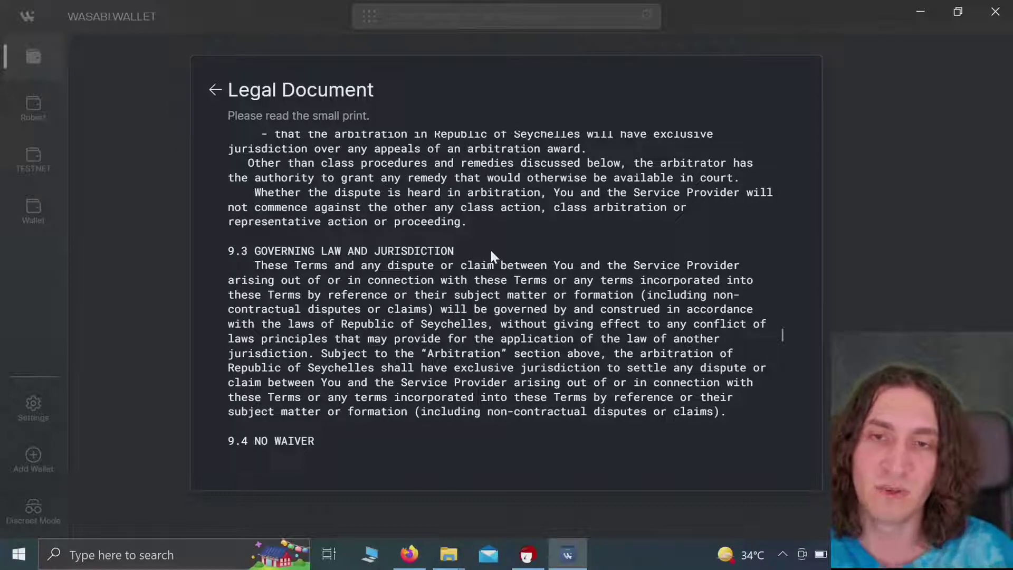
{"action": "scroll", "coordinate": [490, 253], "scroll_direction": "down", "scroll_amount": 3}
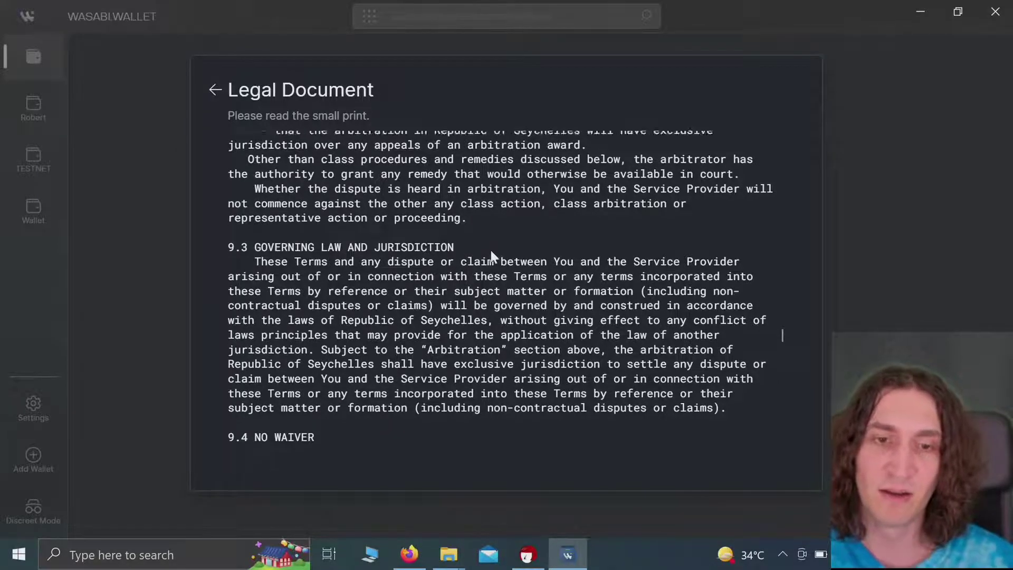
{"action": "scroll", "coordinate": [491, 255], "scroll_direction": "down", "scroll_amount": 15}
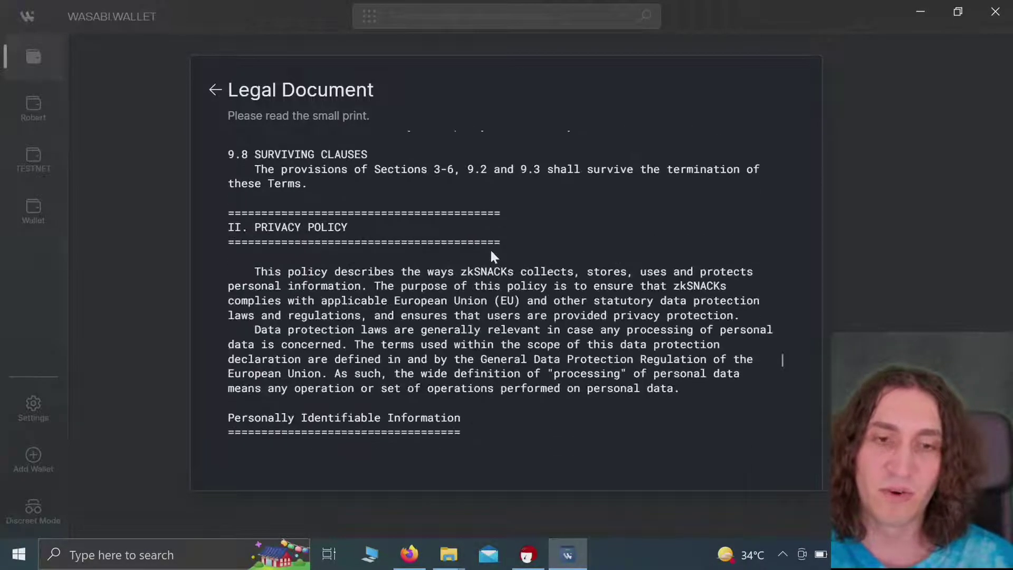
{"action": "scroll", "coordinate": [492, 256], "scroll_direction": "down", "scroll_amount": 15}
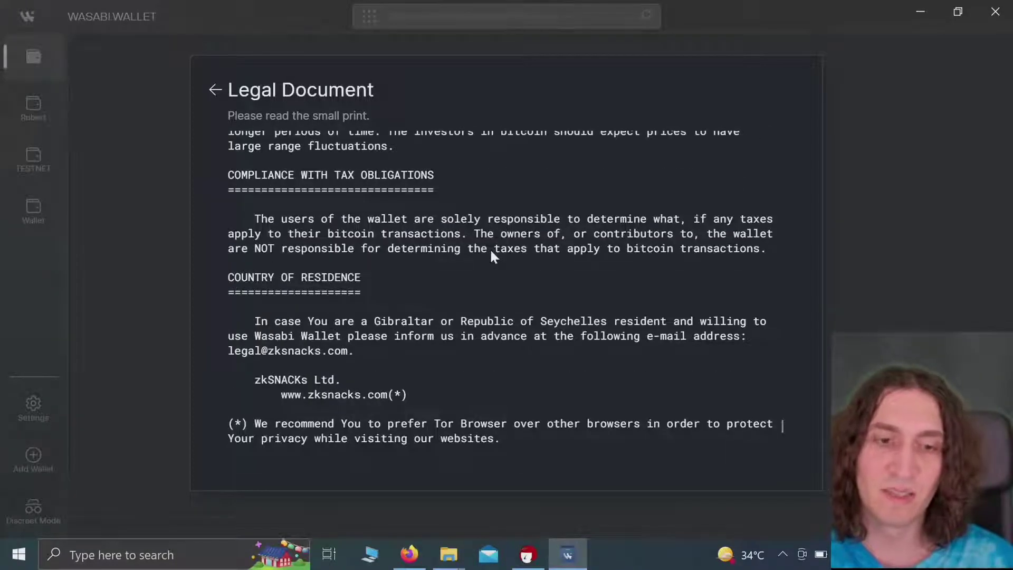
{"action": "scroll", "coordinate": [492, 255], "scroll_direction": "up", "scroll_amount": 1}
{"action": "scroll", "coordinate": [491, 250], "scroll_direction": "up", "scroll_amount": 1}
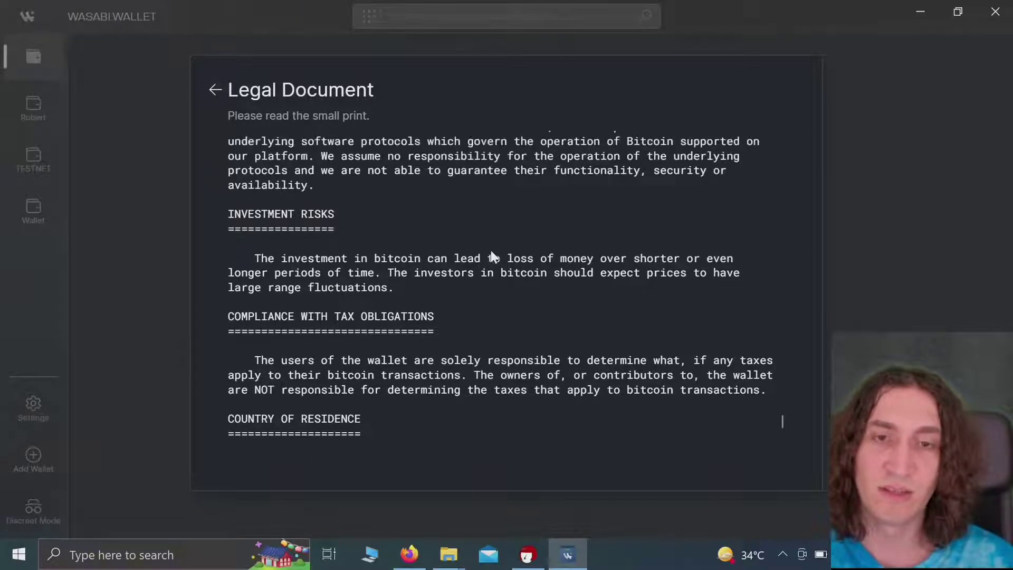
{"action": "scroll", "coordinate": [490, 248], "scroll_direction": "down", "scroll_amount": 5}
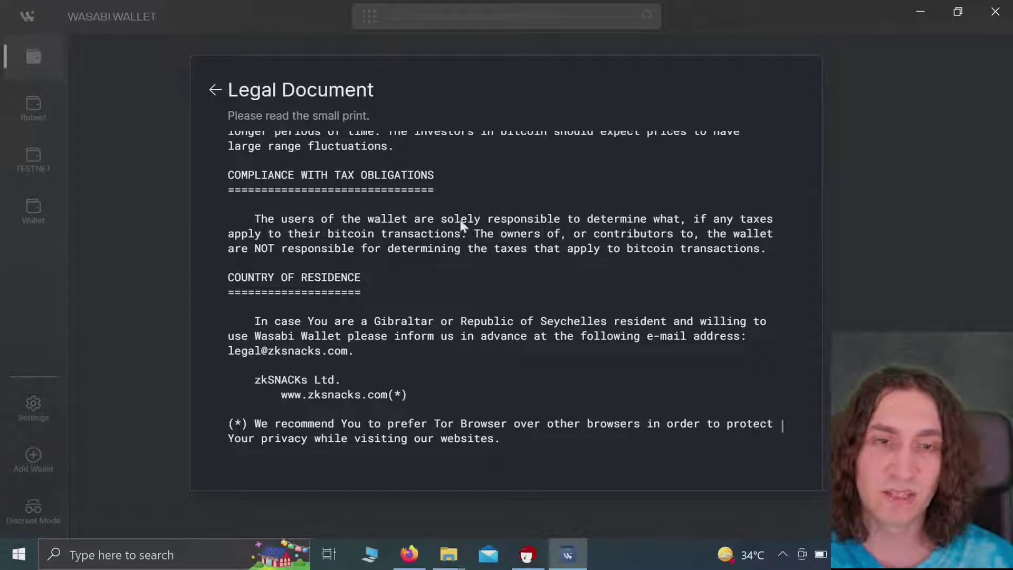
Step: Go back from the Legal Document and tick 'I agree to the Terms and conditions'
{"action": "left_click", "coordinate": [219, 90]}
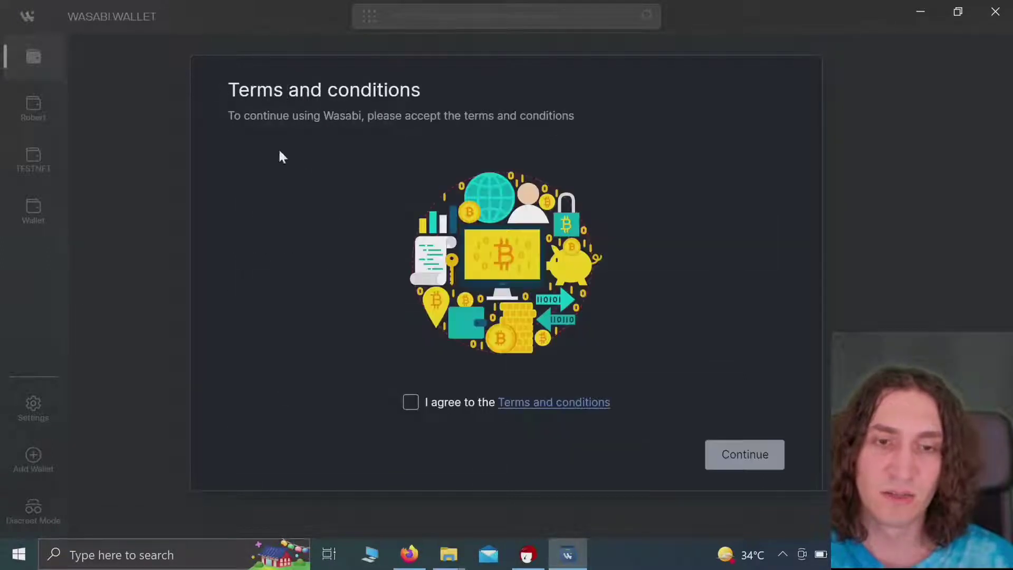
{"action": "left_click", "coordinate": [411, 404]}
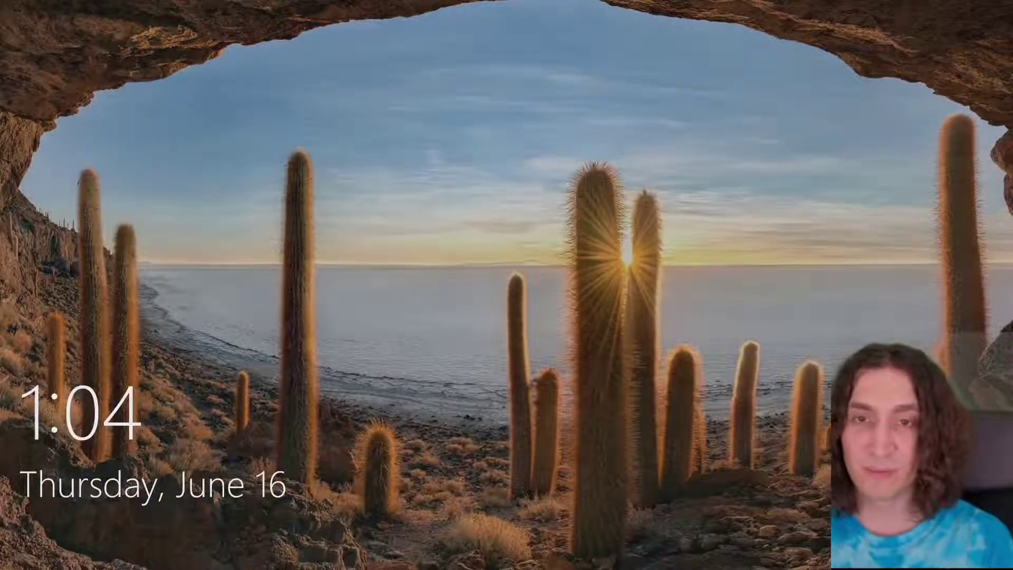
Step: Dismiss the Windows lock screen and sign in with the account password, correcting a mistyped attempt
{"action": "key", "text": "space"}
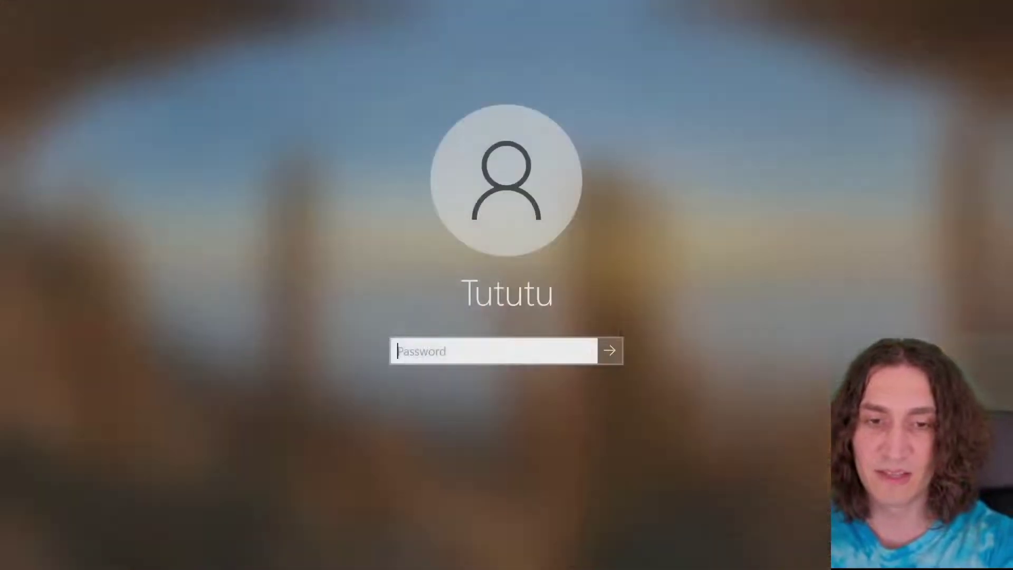
{"action": "type", "text": "1234"}
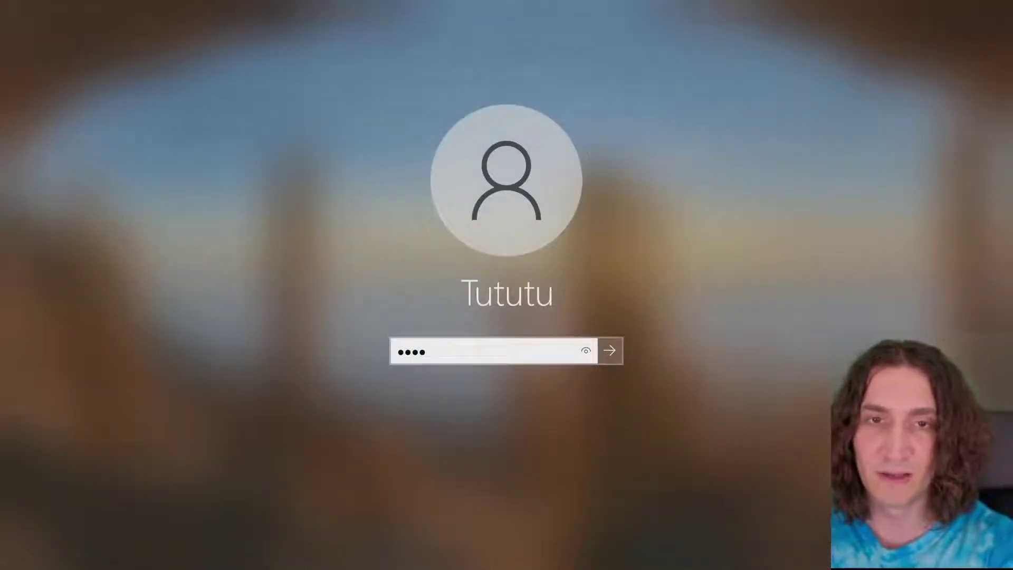
{"action": "key", "text": "BackSpace"}
{"action": "key", "text": "BackSpace"}
{"action": "key", "text": "BackSpace"}
{"action": "key", "text": "BackSpace"}
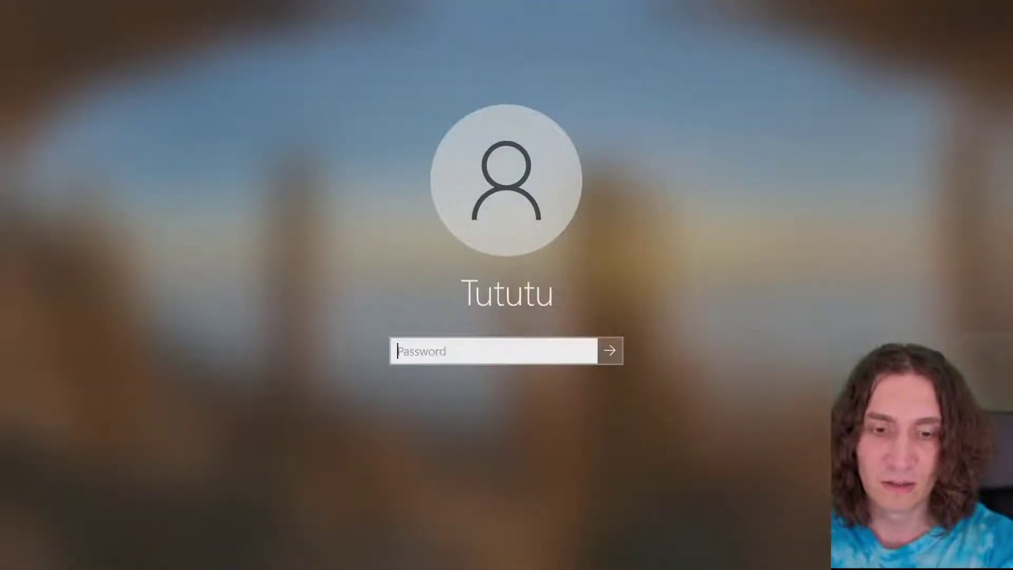
{"action": "type", "text": "12345678901234"}
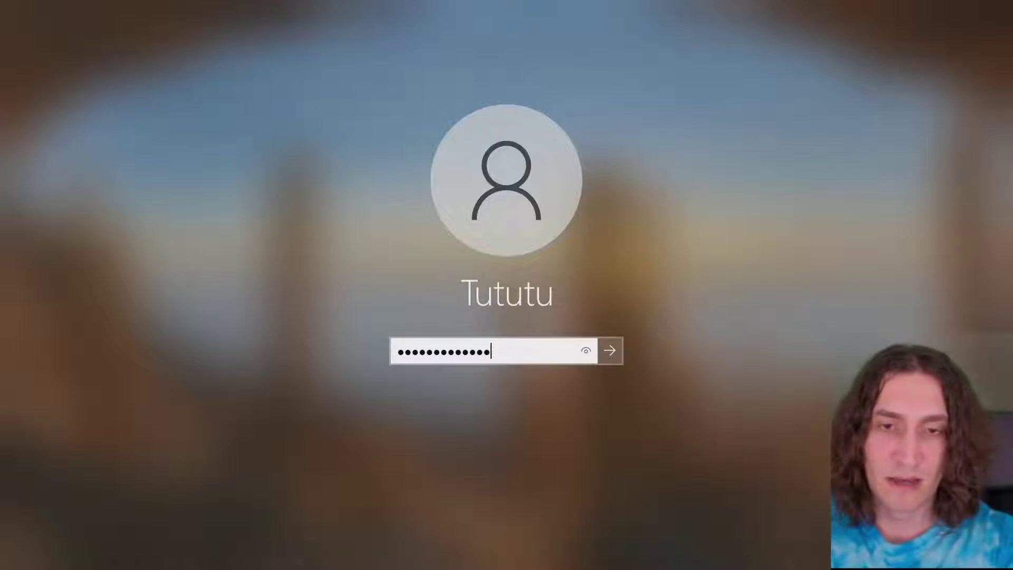
{"action": "key", "text": "Return"}
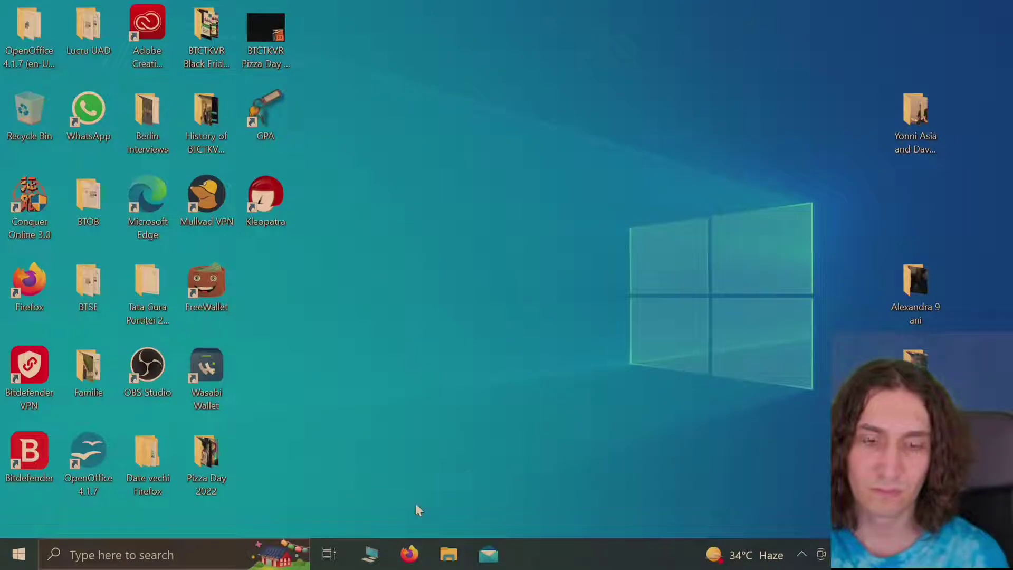
Step: Search Start for 'wasa' and launch Wasabi Wallet from the Best match result
{"action": "left_click", "coordinate": [18, 554]}
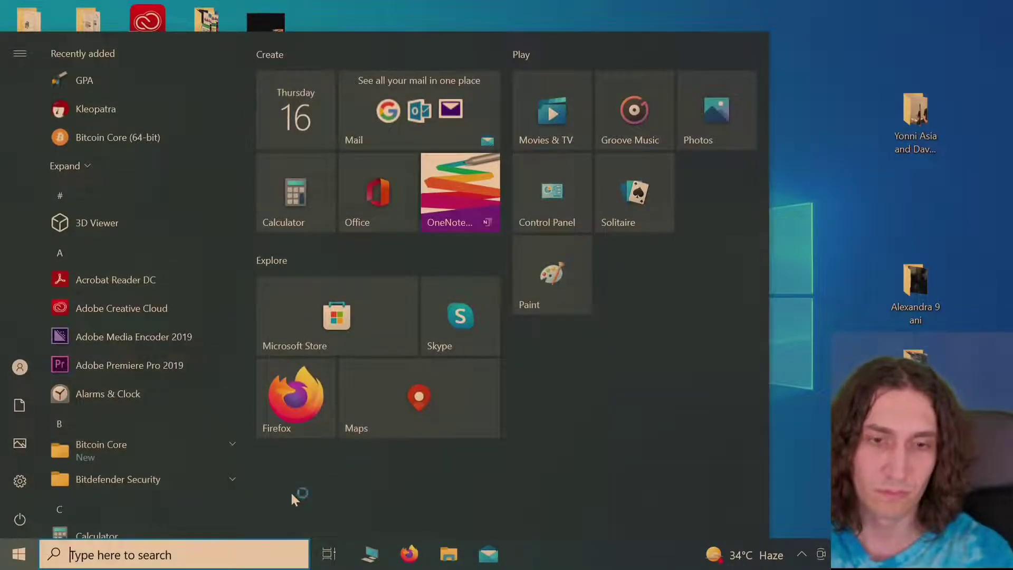
{"action": "type", "text": "wasa"}
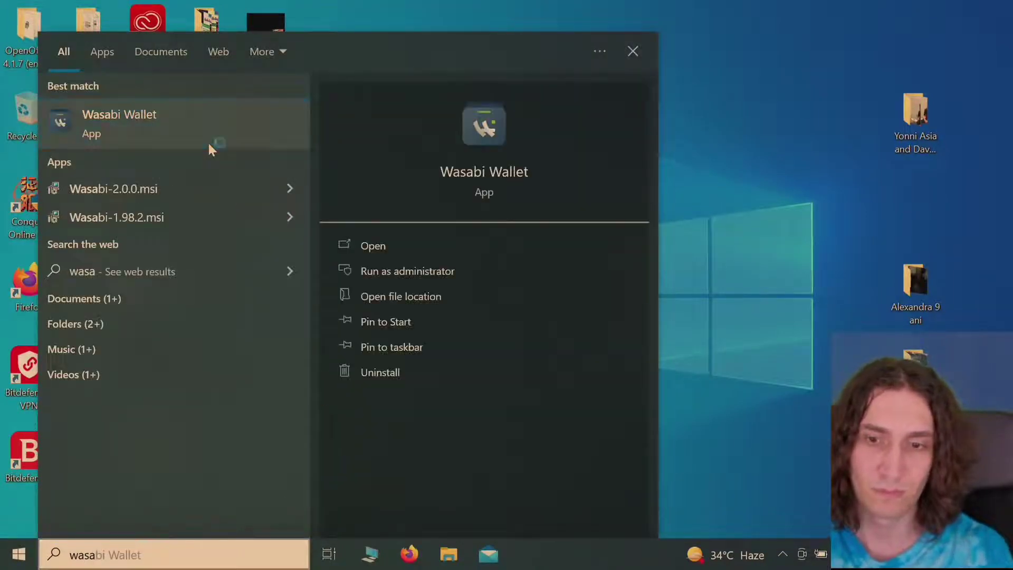
{"action": "left_click", "coordinate": [210, 146]}
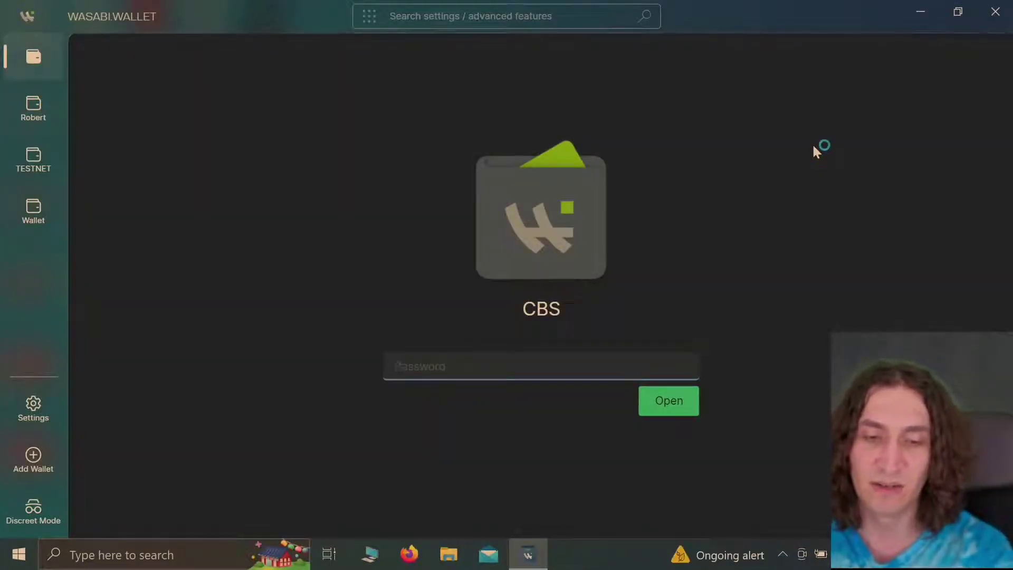
Step: Unlock CBS with its password, agree to the terms and continue so the wallet starts syncing
{"action": "type", "text": "••••••"}
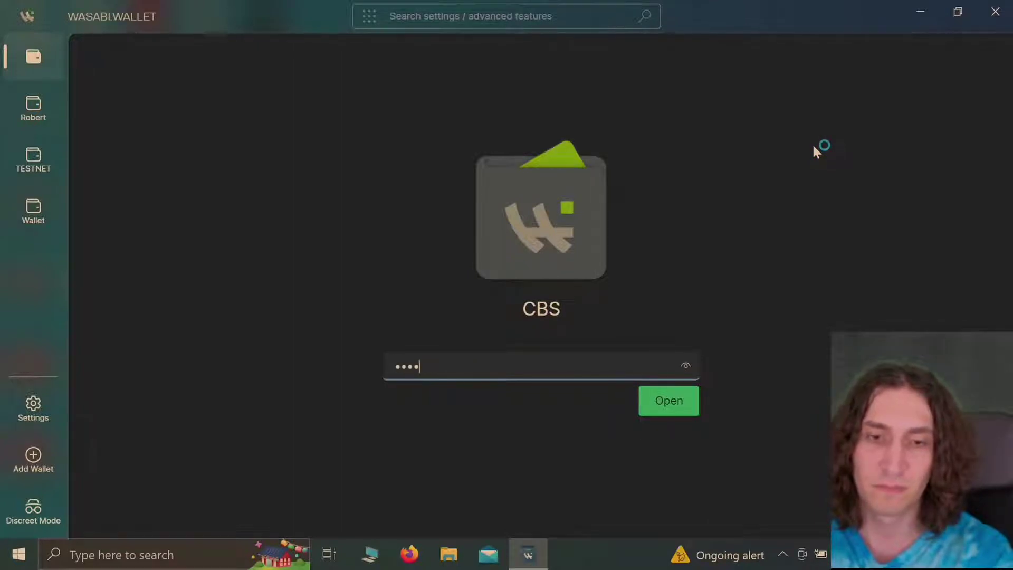
{"action": "type", "text": "••••••••••"}
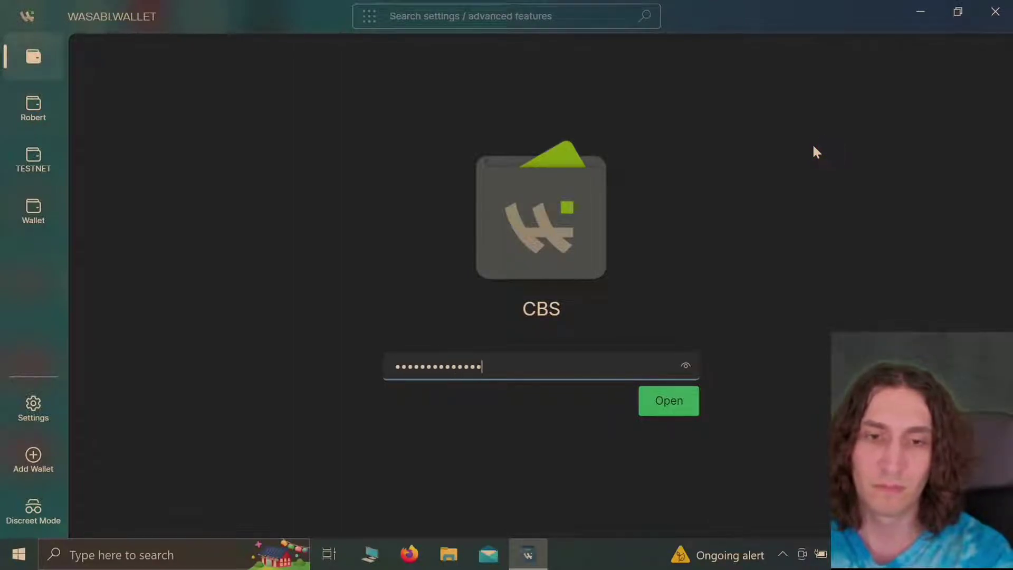
{"action": "key", "text": "Return"}
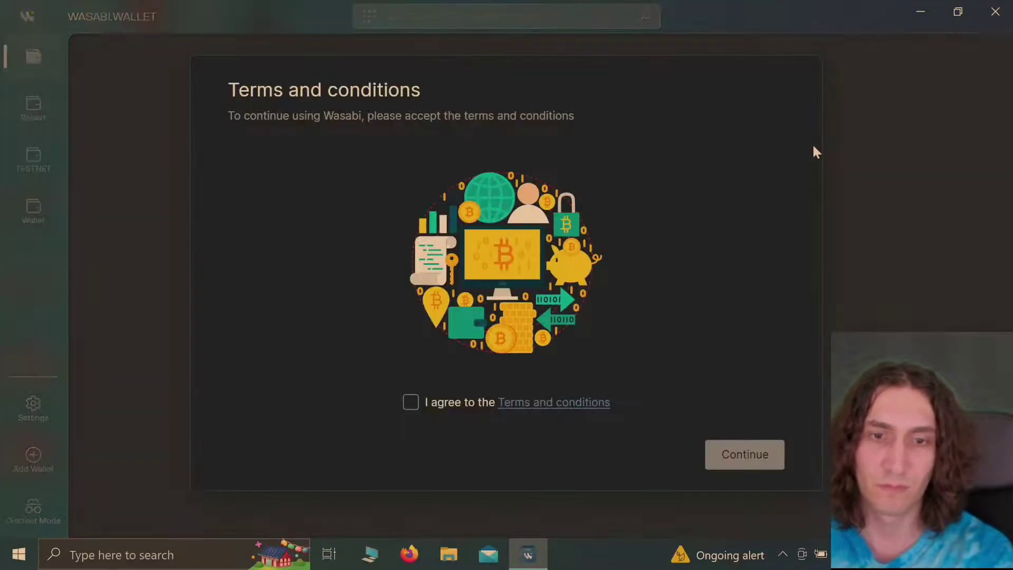
{"action": "left_click", "coordinate": [412, 403]}
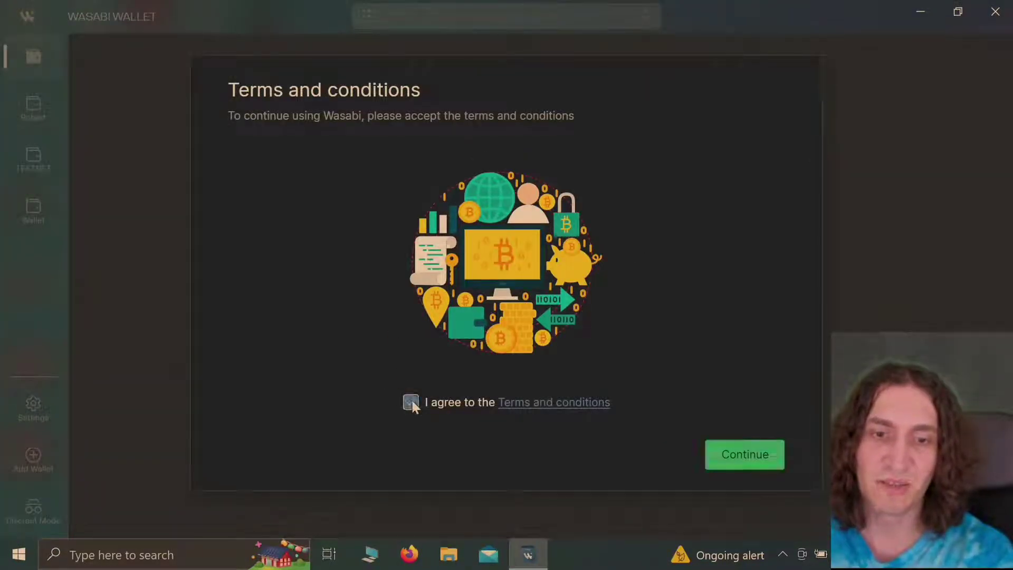
{"action": "left_click", "coordinate": [769, 458]}
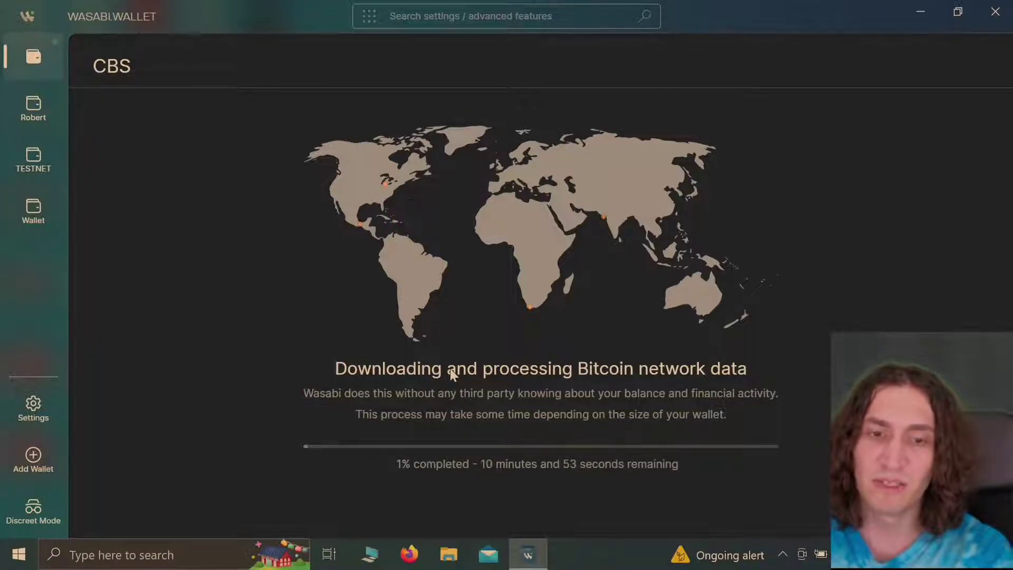
Step: Close Wasabi Wallet and launch Bitcoin Core from the Start menu
{"action": "left_click", "coordinate": [994, 7]}
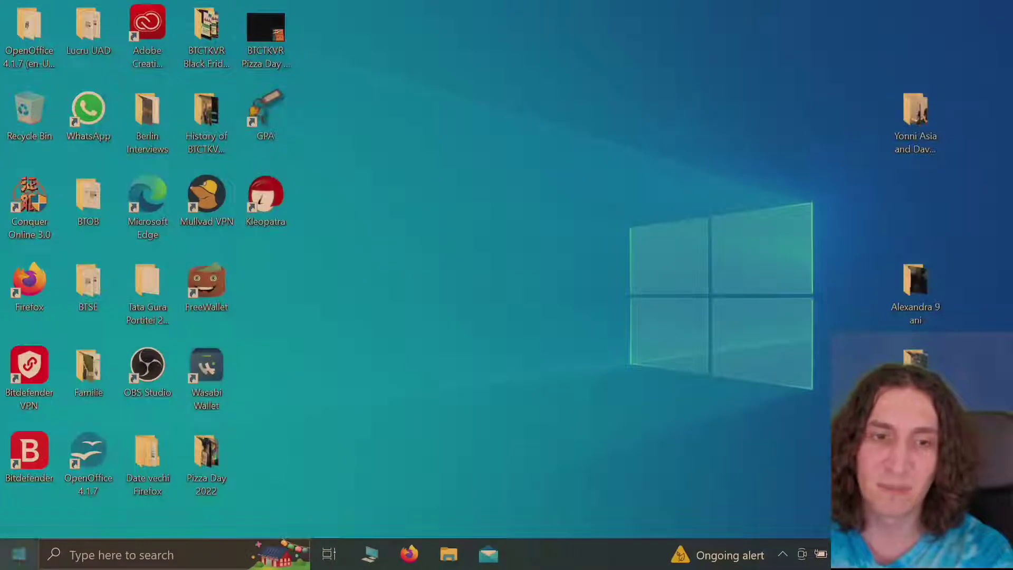
{"action": "left_click", "coordinate": [19, 553]}
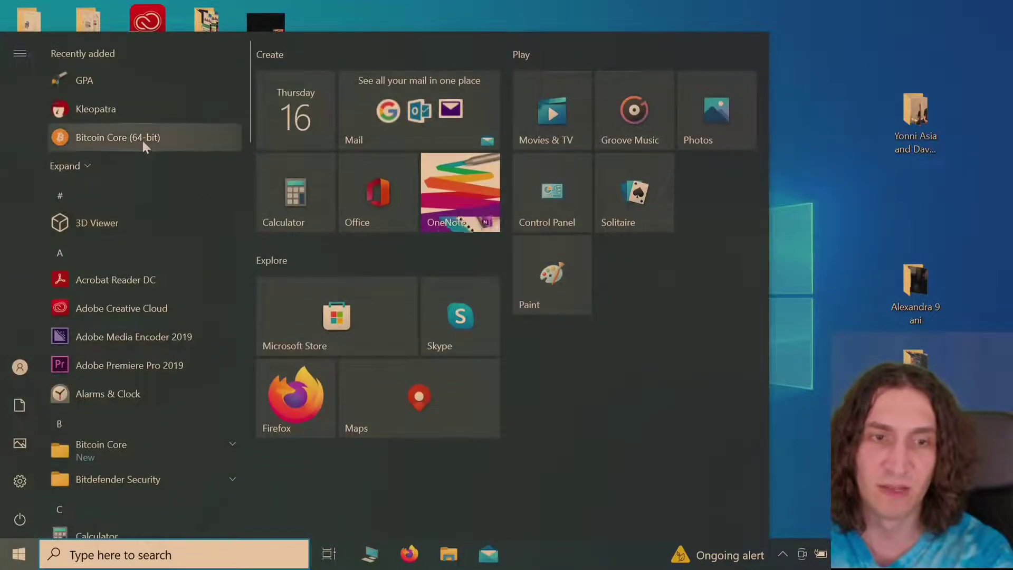
{"action": "left_click", "coordinate": [142, 139]}
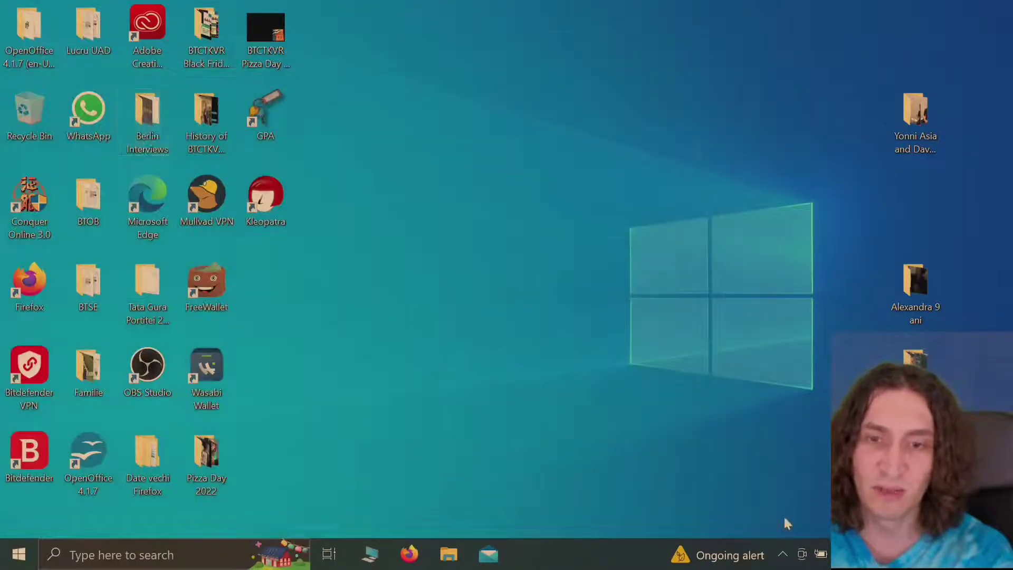
Step: Quit the still-running Wasabi Wallet from its hidden system tray icon
{"action": "left_click", "coordinate": [782, 553]}
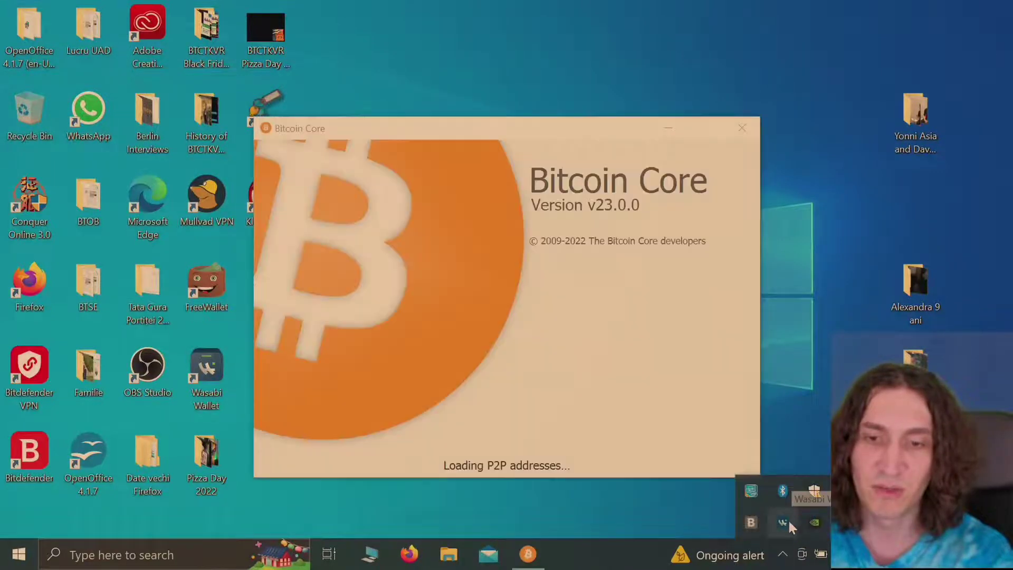
{"action": "right_click", "coordinate": [787, 518]}
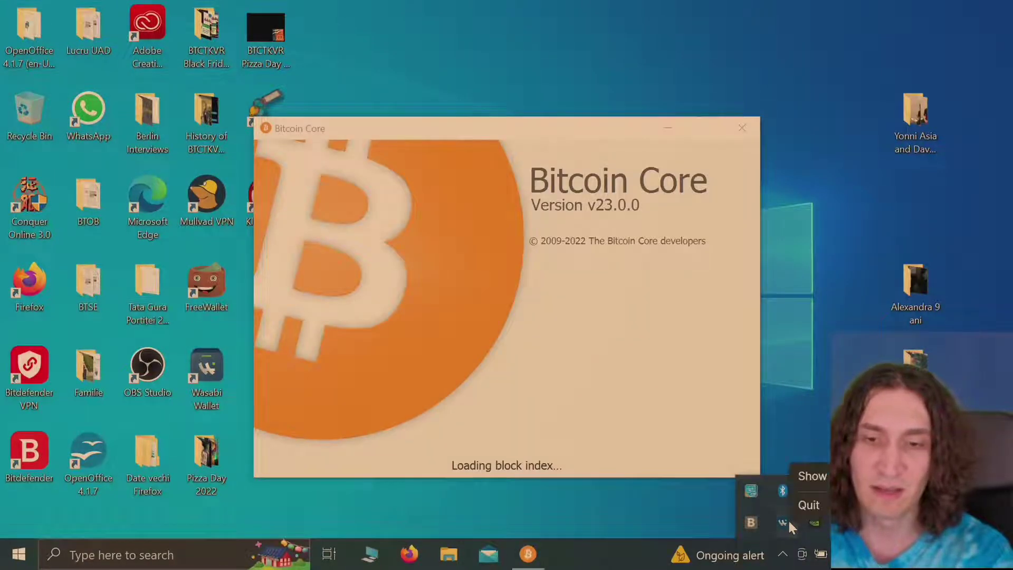
{"action": "left_click", "coordinate": [813, 506]}
Step: Bring the Bitcoin Core loading window to the front and reposition it while it starts up
{"action": "left_click", "coordinate": [571, 361]}
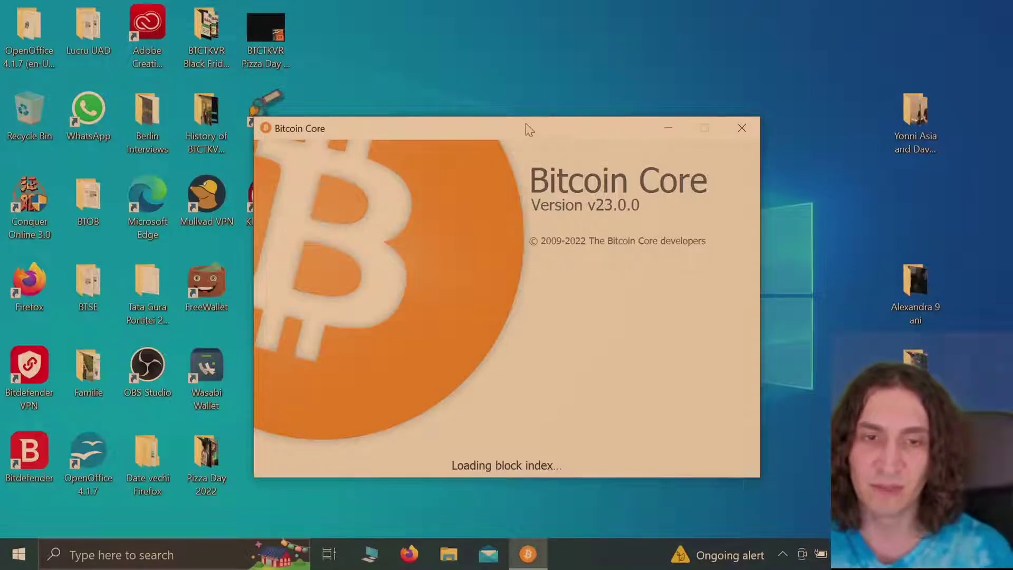
{"action": "left_click_drag", "start_coordinate": [526, 129], "coordinate": [526, 99]}
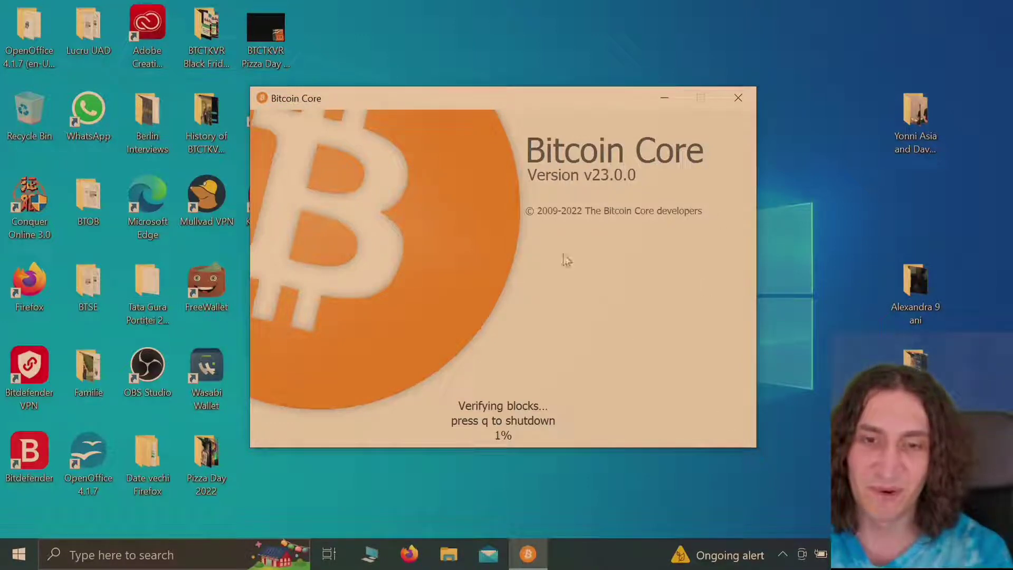
{"action": "left_click_drag", "start_coordinate": [385, 98], "coordinate": [142, 18]}
{"action": "left_click_drag", "start_coordinate": [146, 25], "coordinate": [385, 108]}
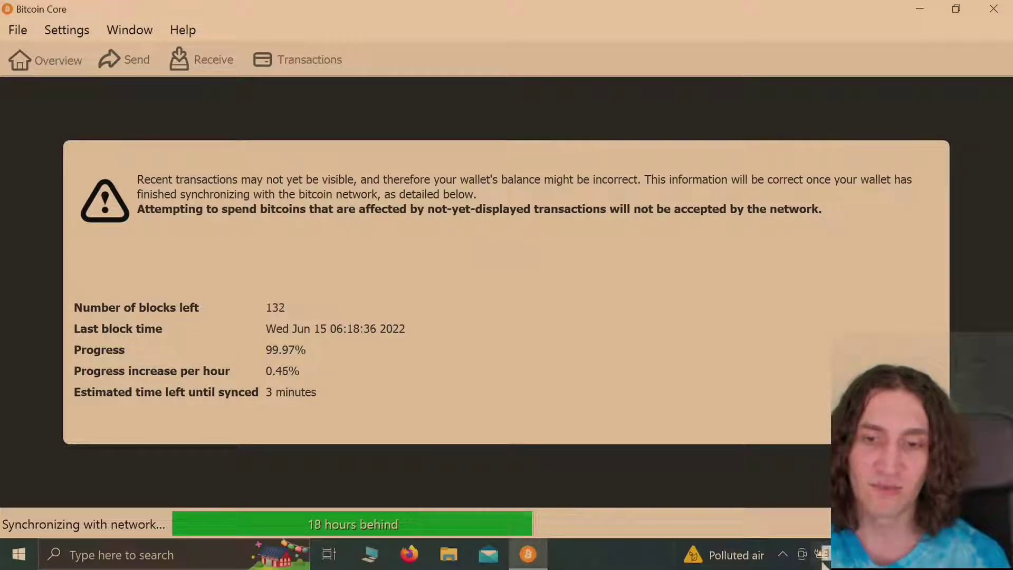
Step: Check the laptop's battery flyout, then dismiss it while Bitcoin Core finishes syncing
{"action": "left_click", "coordinate": [821, 556]}
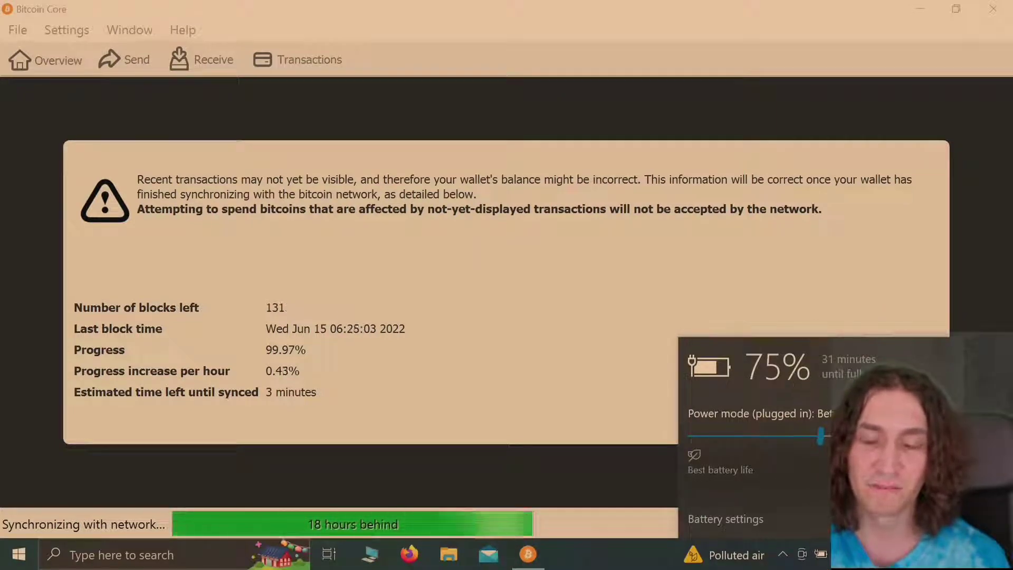
{"action": "left_click", "coordinate": [628, 339]}
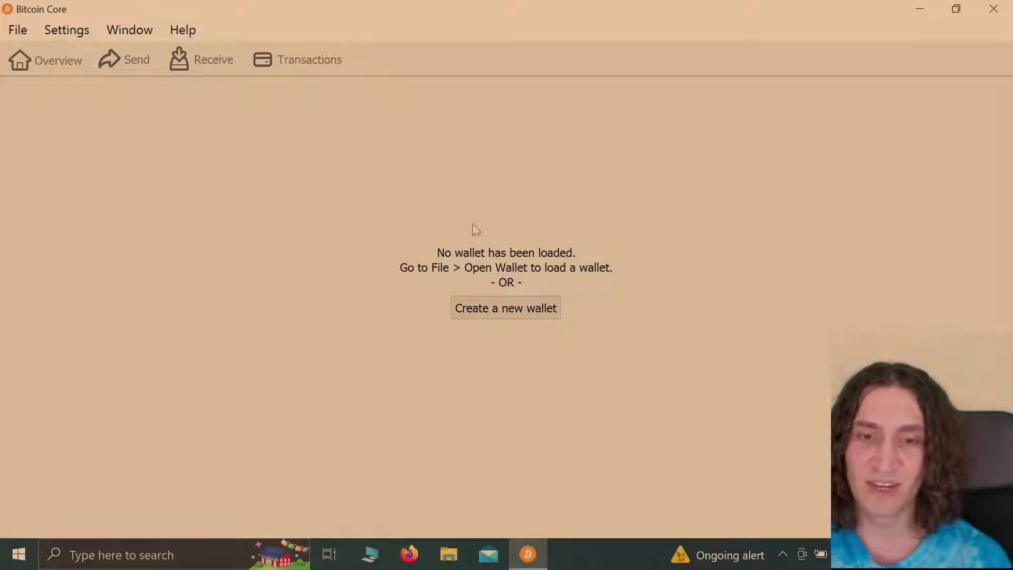
Step: Launch Wasabi Wallet via a 'wasa' search and unlock the CBS wallet with its password
{"action": "left_click", "coordinate": [165, 554]}
{"action": "type", "text": "wasa"}
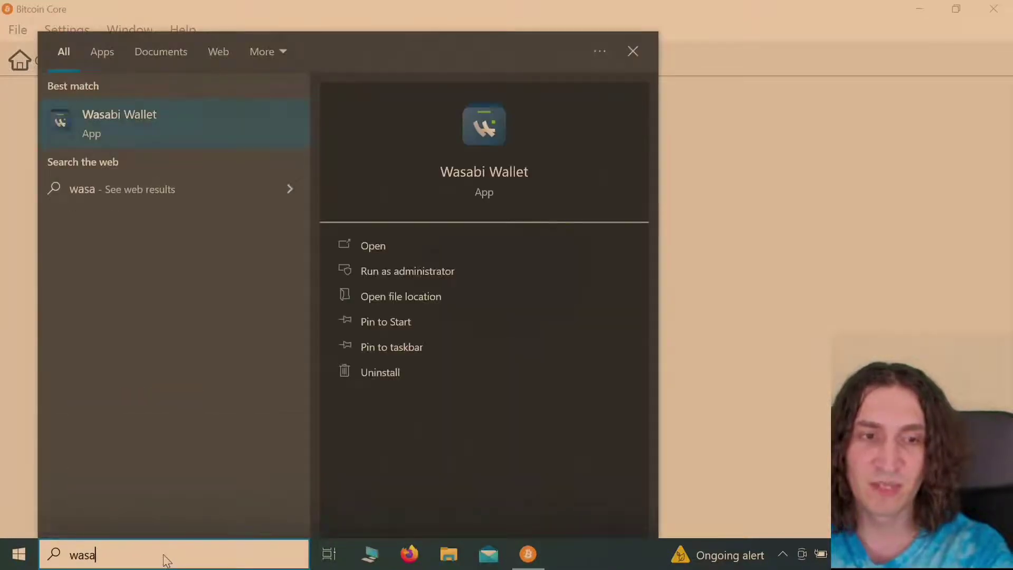
{"action": "left_click", "coordinate": [205, 138]}
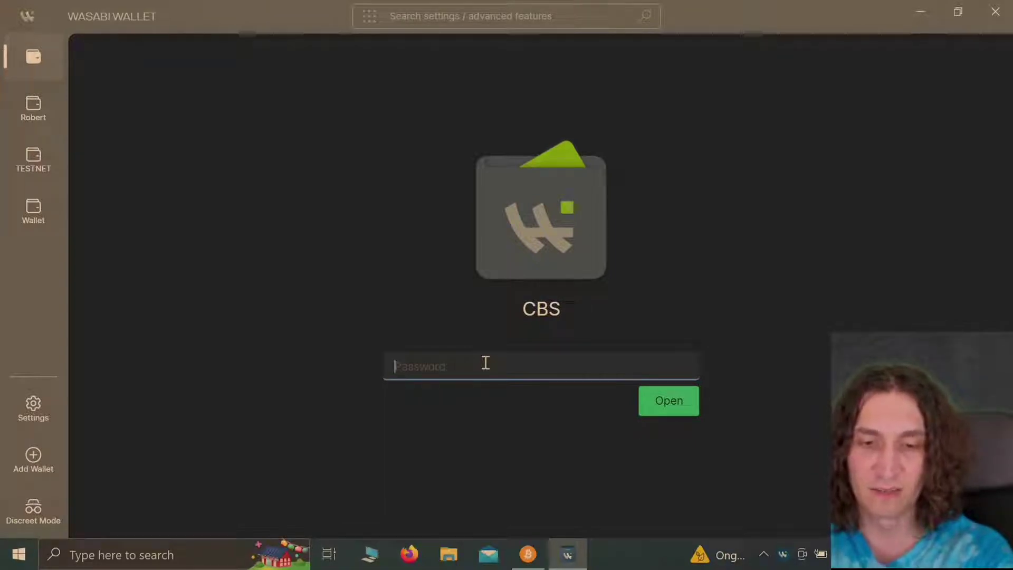
{"action": "type", "text": "***"}
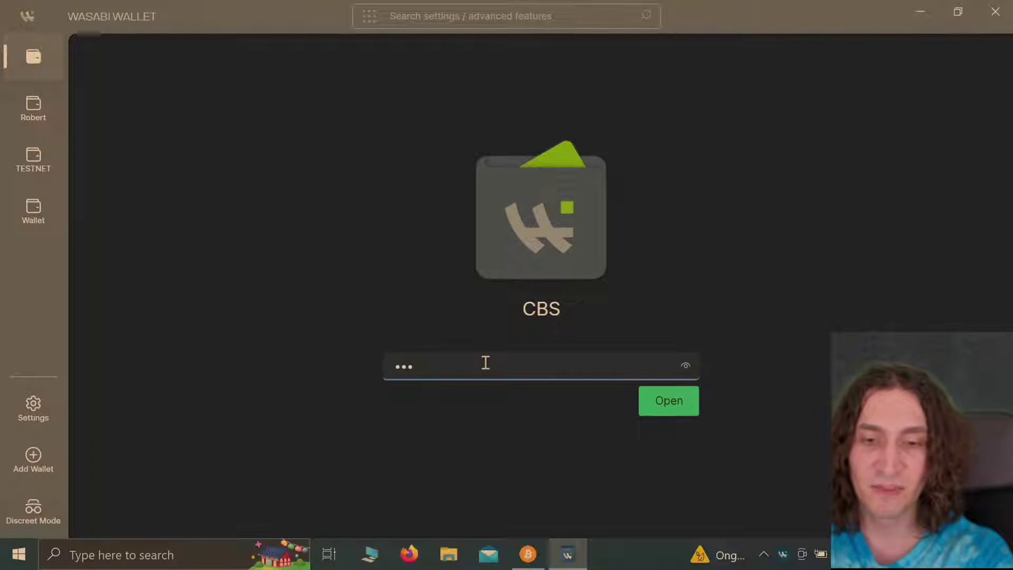
{"action": "type", "text": "**************"}
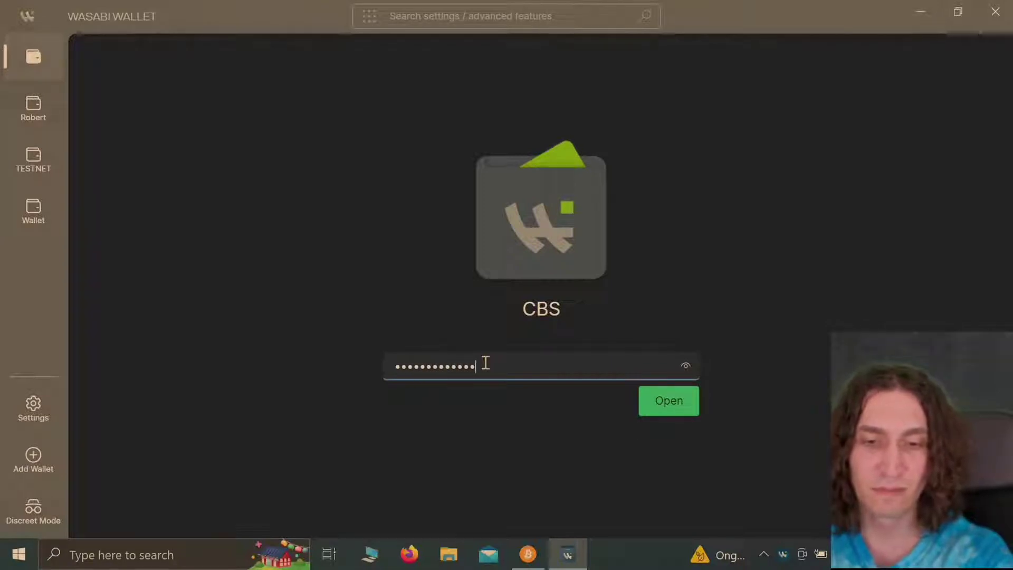
{"action": "key", "text": "Return"}
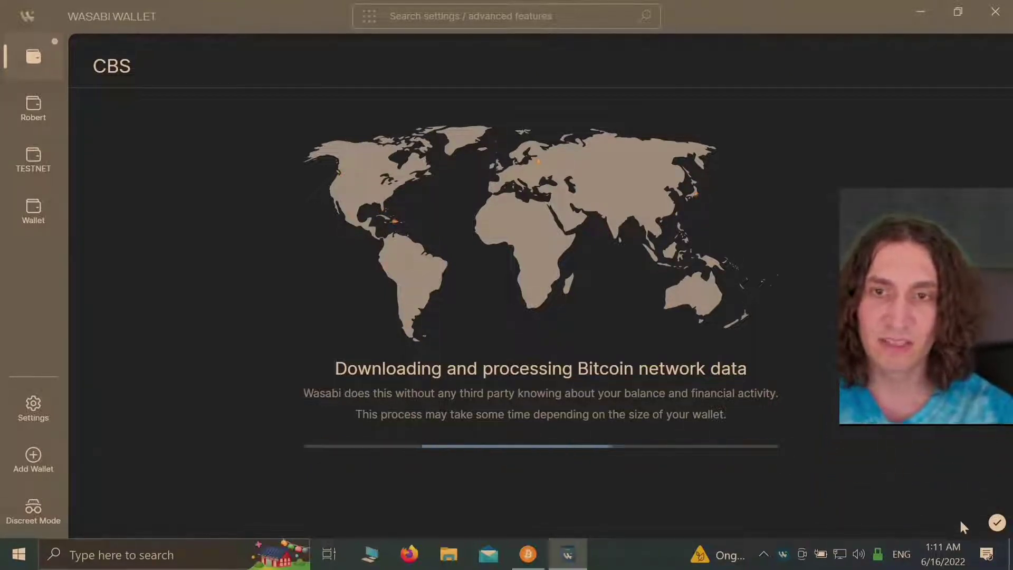
{"action": "mouse_move", "coordinate": [997, 525]}
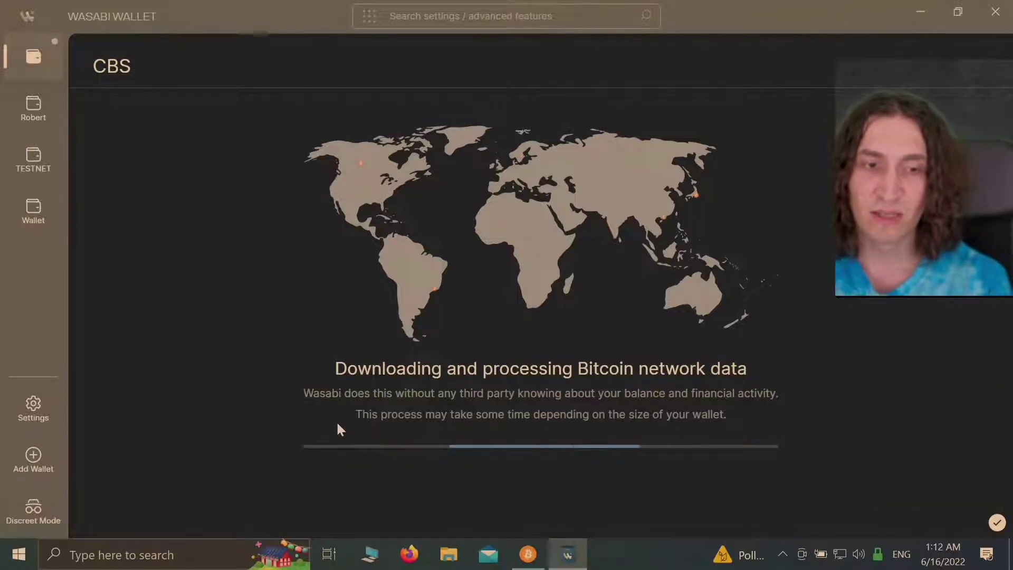
{"action": "left_click", "coordinate": [27, 408]}
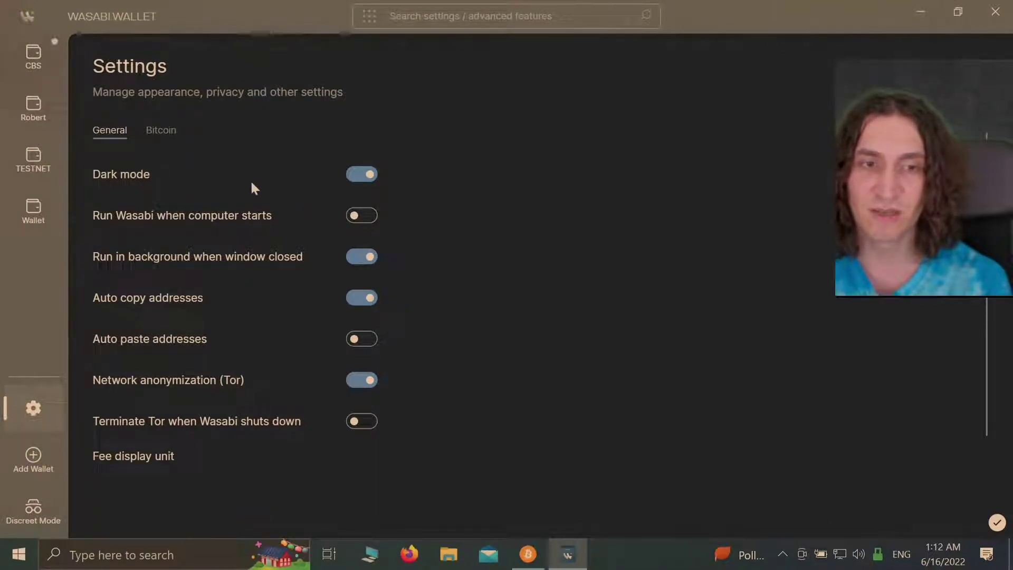
{"action": "scroll", "coordinate": [280, 211], "scroll_direction": "down", "scroll_amount": 1}
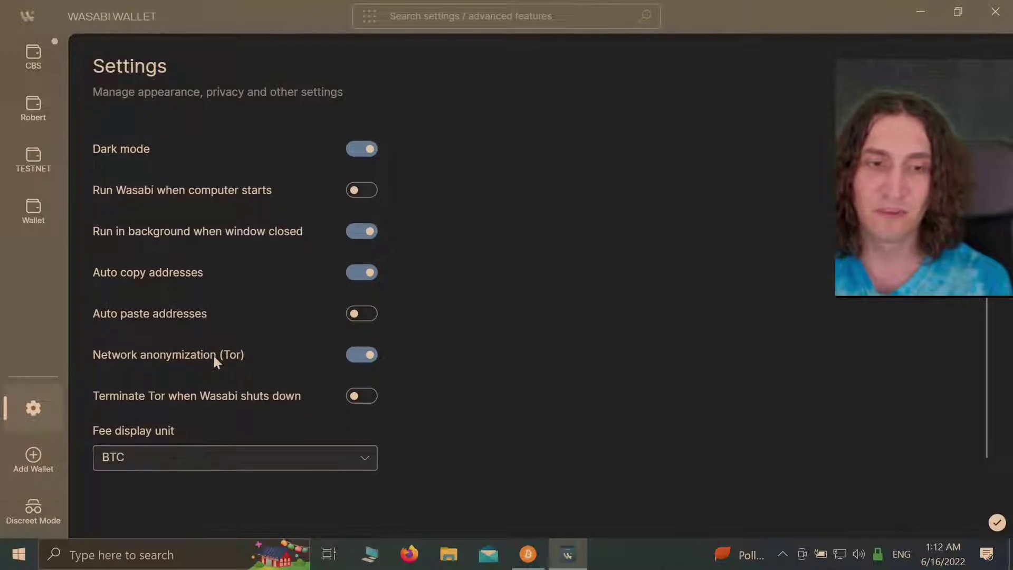
{"action": "left_click", "coordinate": [239, 455]}
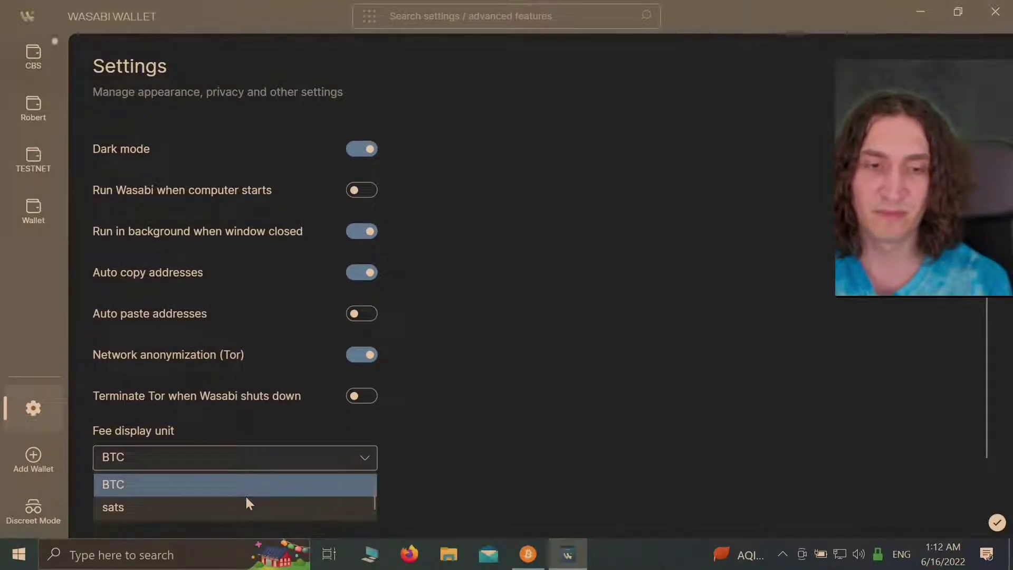
{"action": "left_click", "coordinate": [264, 423]}
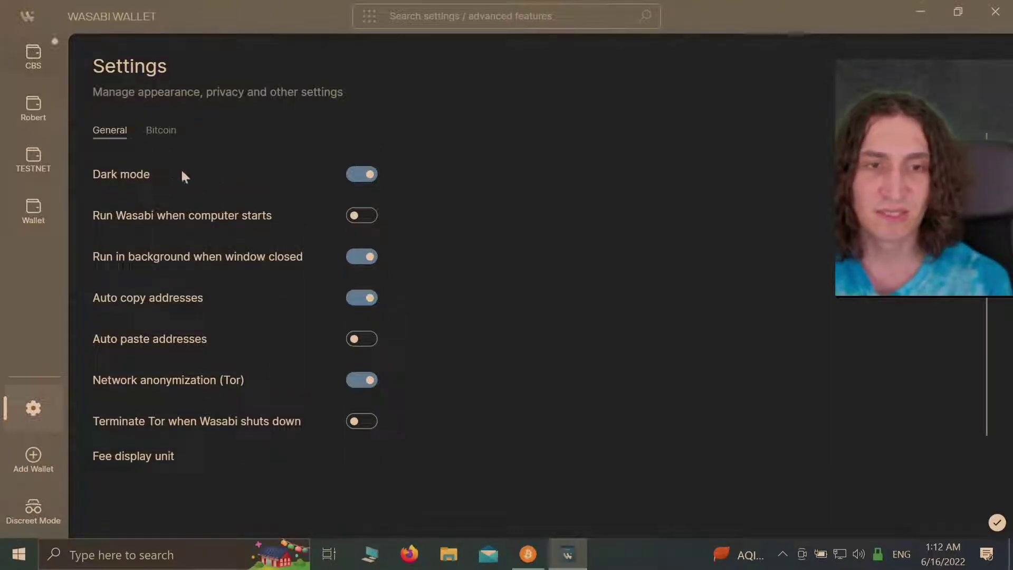
Step: Change the Bitcoin network setting from TestNet to Main and restart Wasabi
{"action": "left_click", "coordinate": [161, 137]}
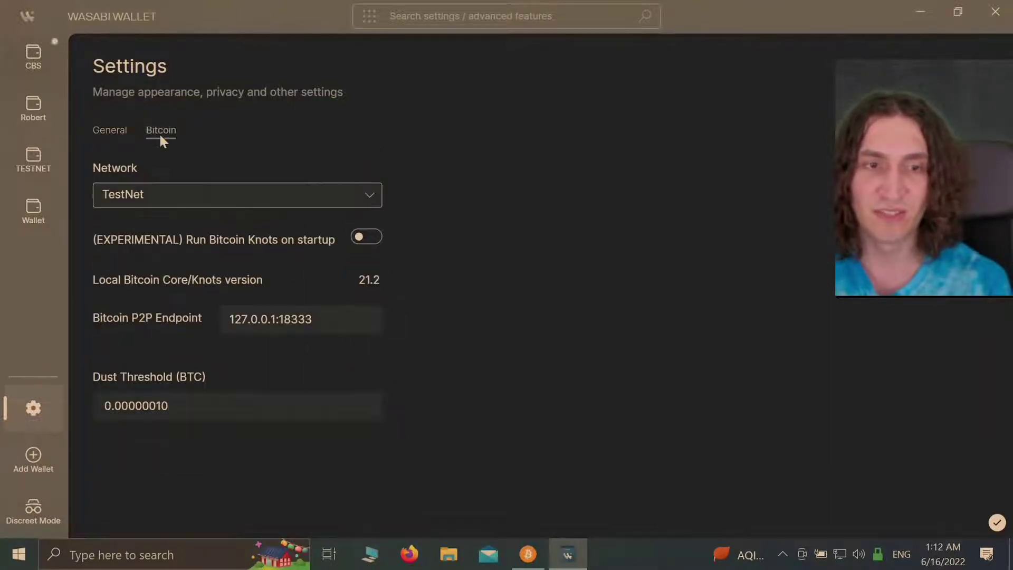
{"action": "left_click", "coordinate": [175, 192]}
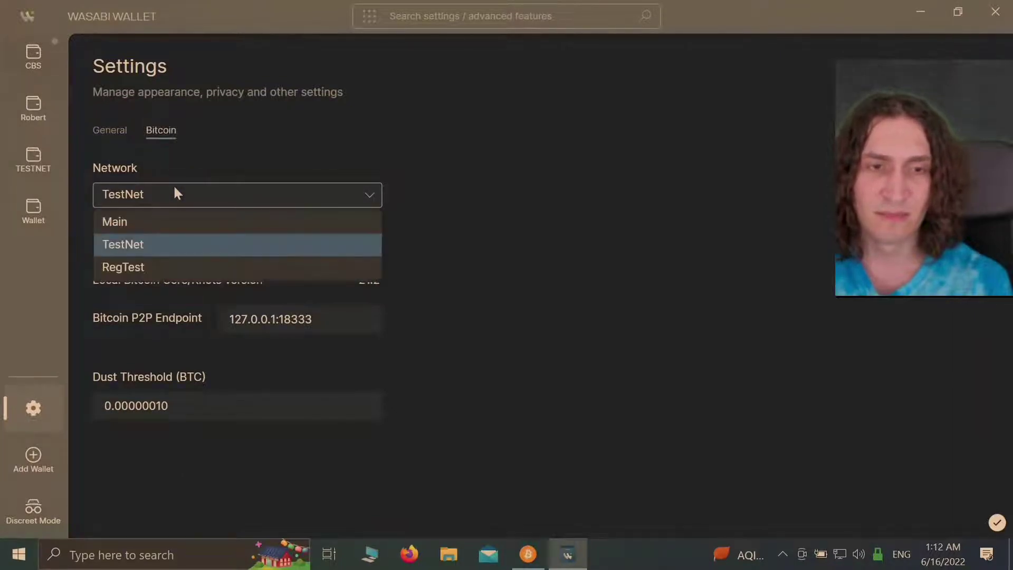
{"action": "left_click", "coordinate": [181, 223]}
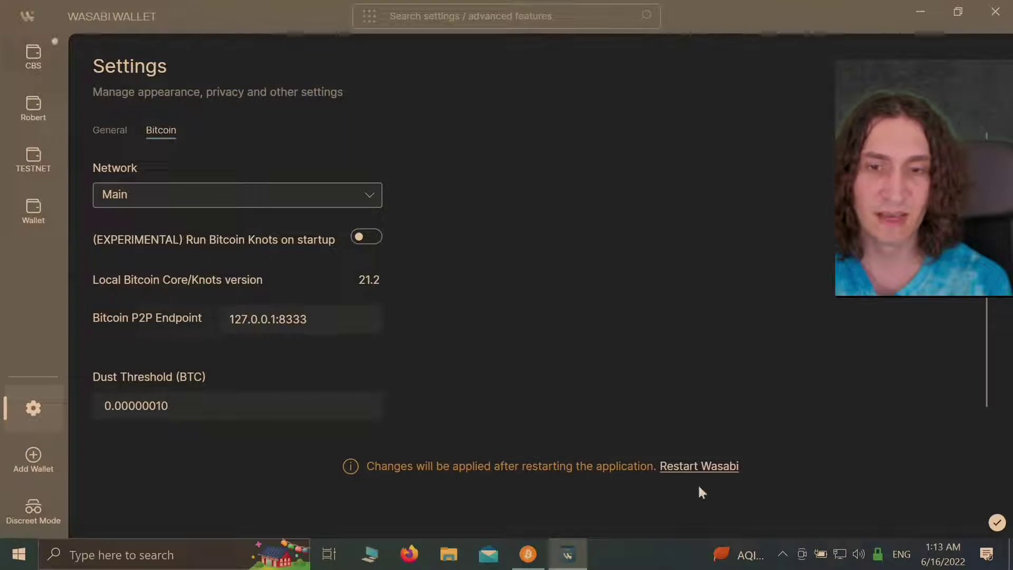
{"action": "left_click", "coordinate": [720, 467]}
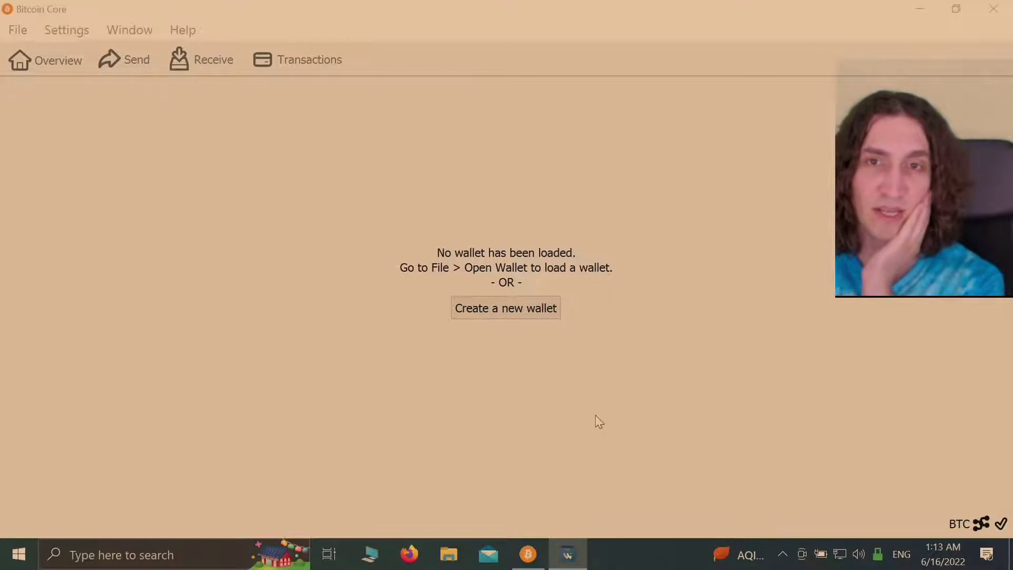
Step: Switch from Bitcoin Core back to the restarted Wasabi Wallet window
{"action": "key", "text": "alt+Tab"}
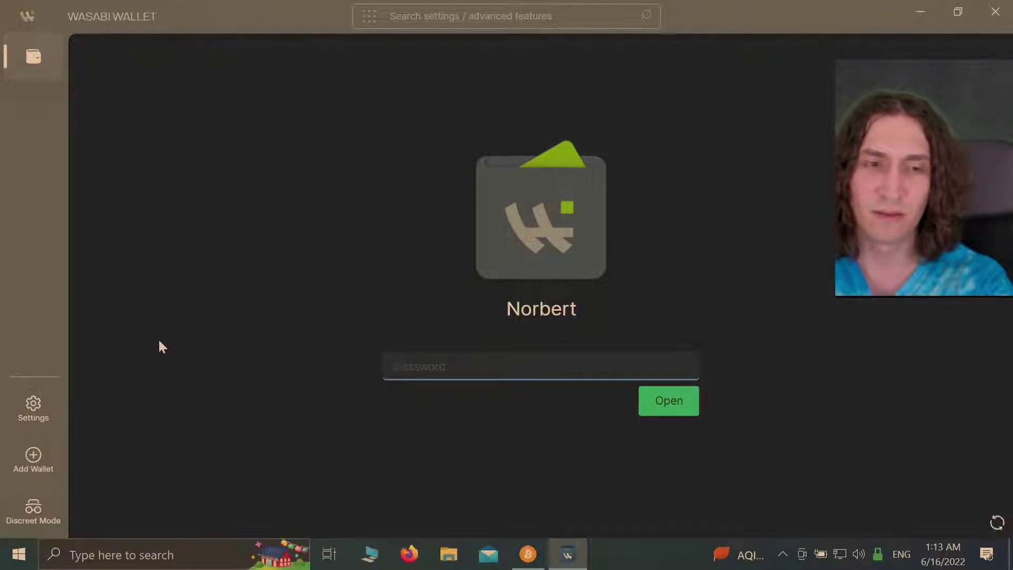
Step: Add a wallet via Recover a wallet, naming it CBS, and continue
{"action": "left_click", "coordinate": [32, 460]}
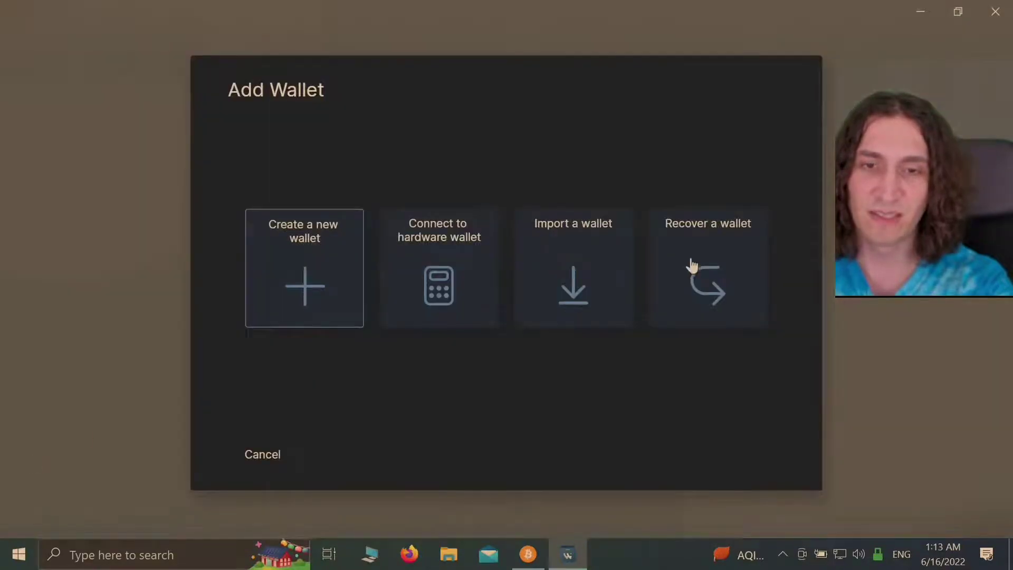
{"action": "left_click", "coordinate": [694, 265]}
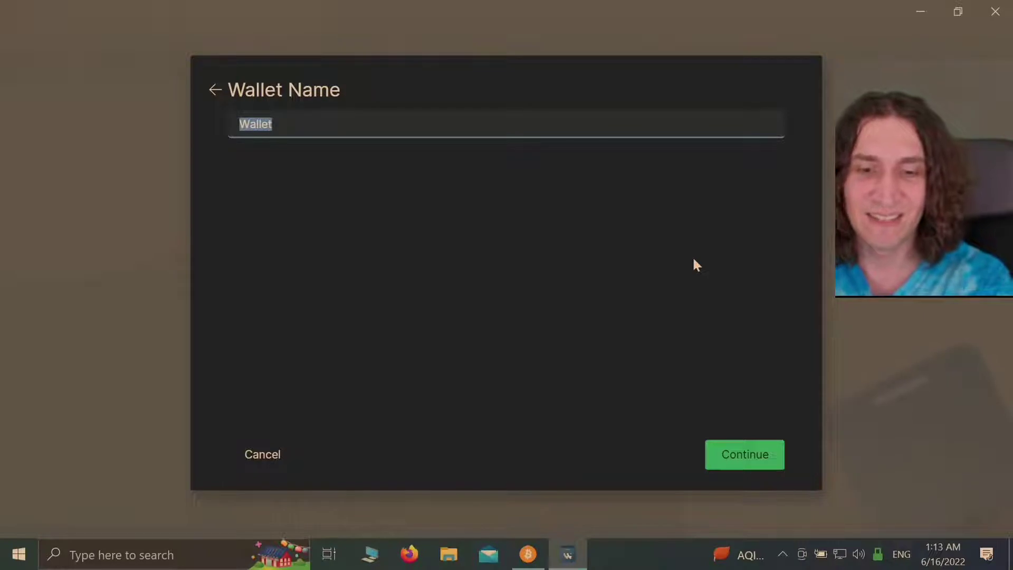
{"action": "type", "text": "CBS"}
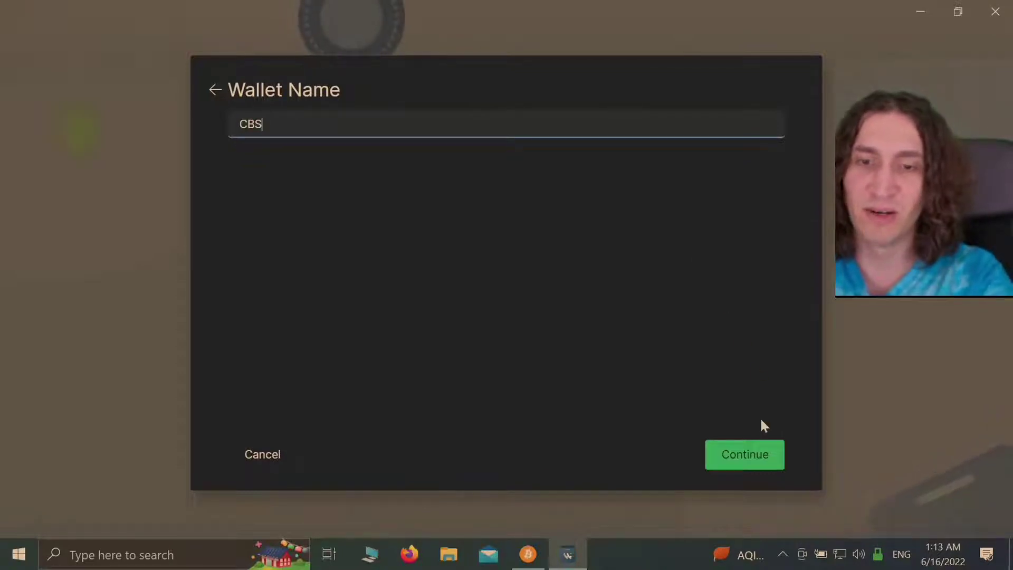
{"action": "left_click", "coordinate": [760, 452]}
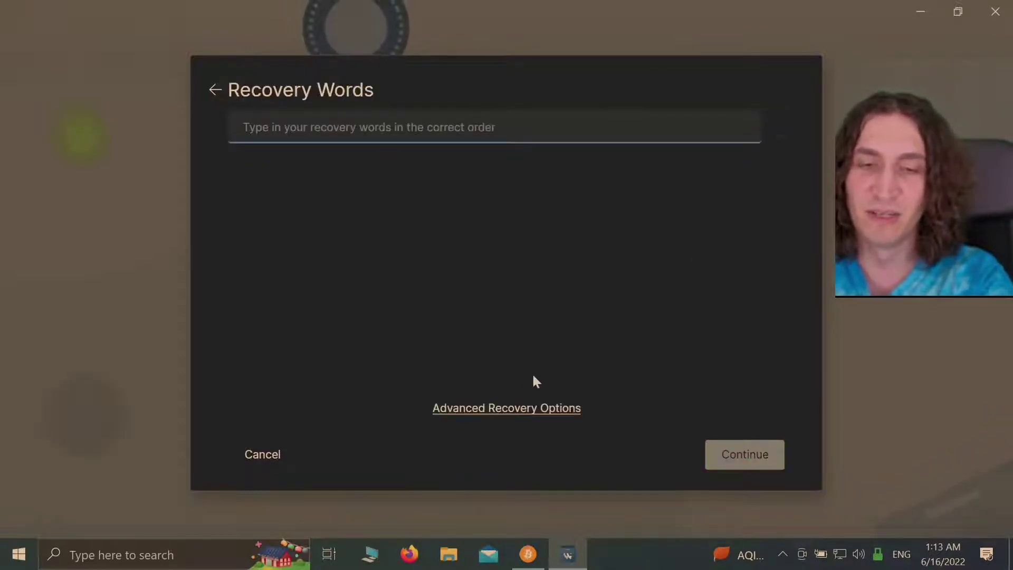